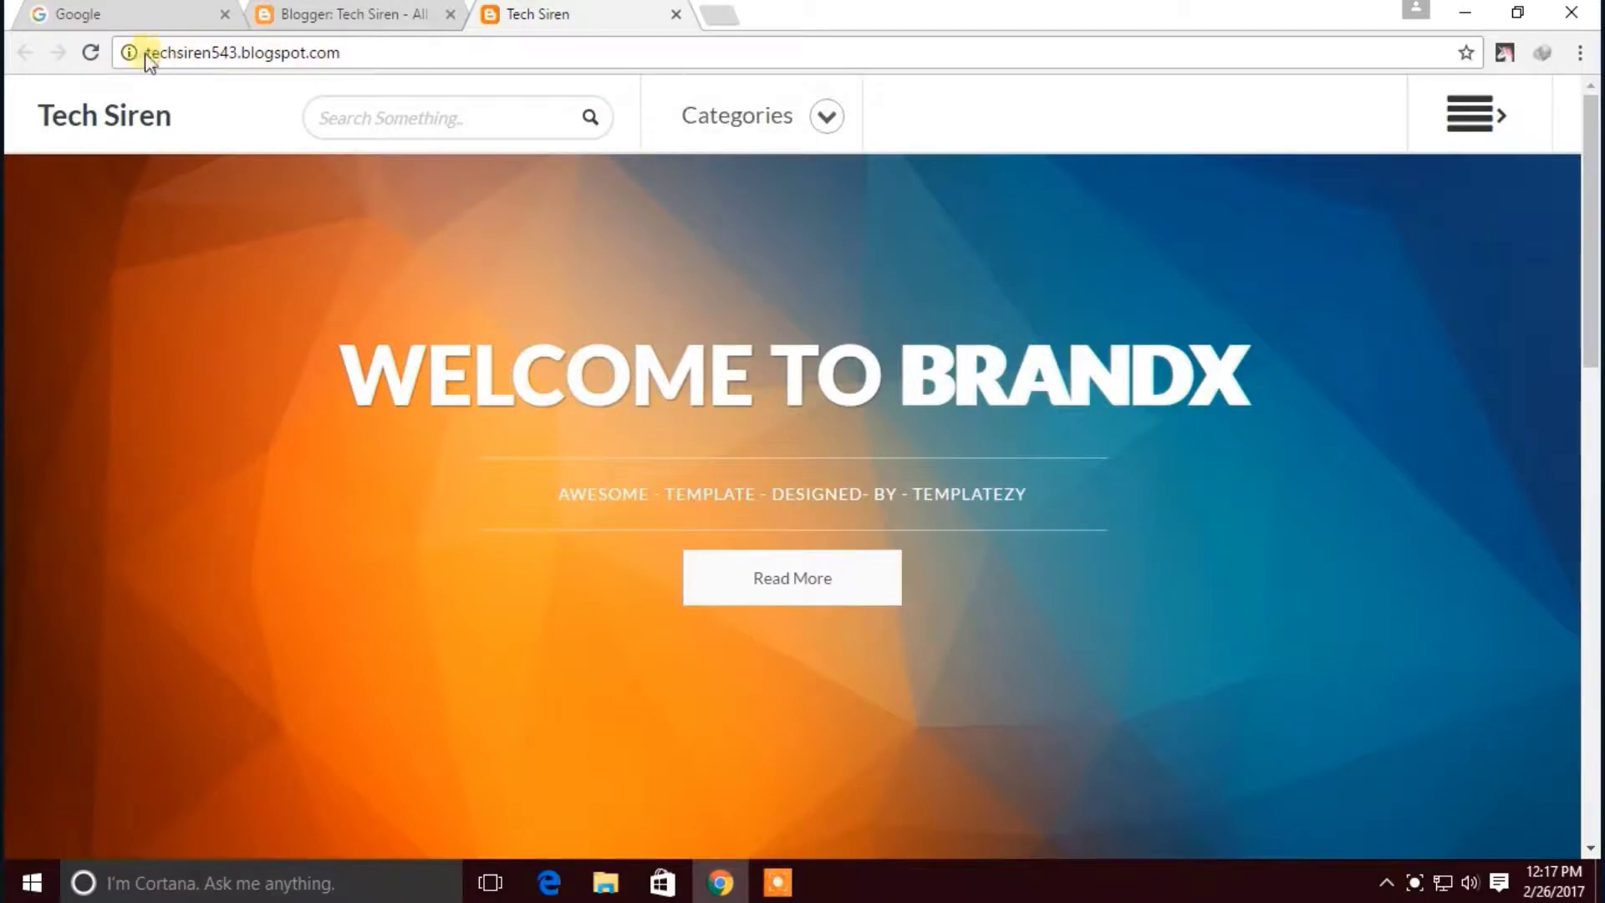
- Search Google for 'dot tk' and reach the Dot TK free-domain homepage
{"action": "left_click_drag", "start_coordinate": [346, 52], "coordinate": [164, 53]}
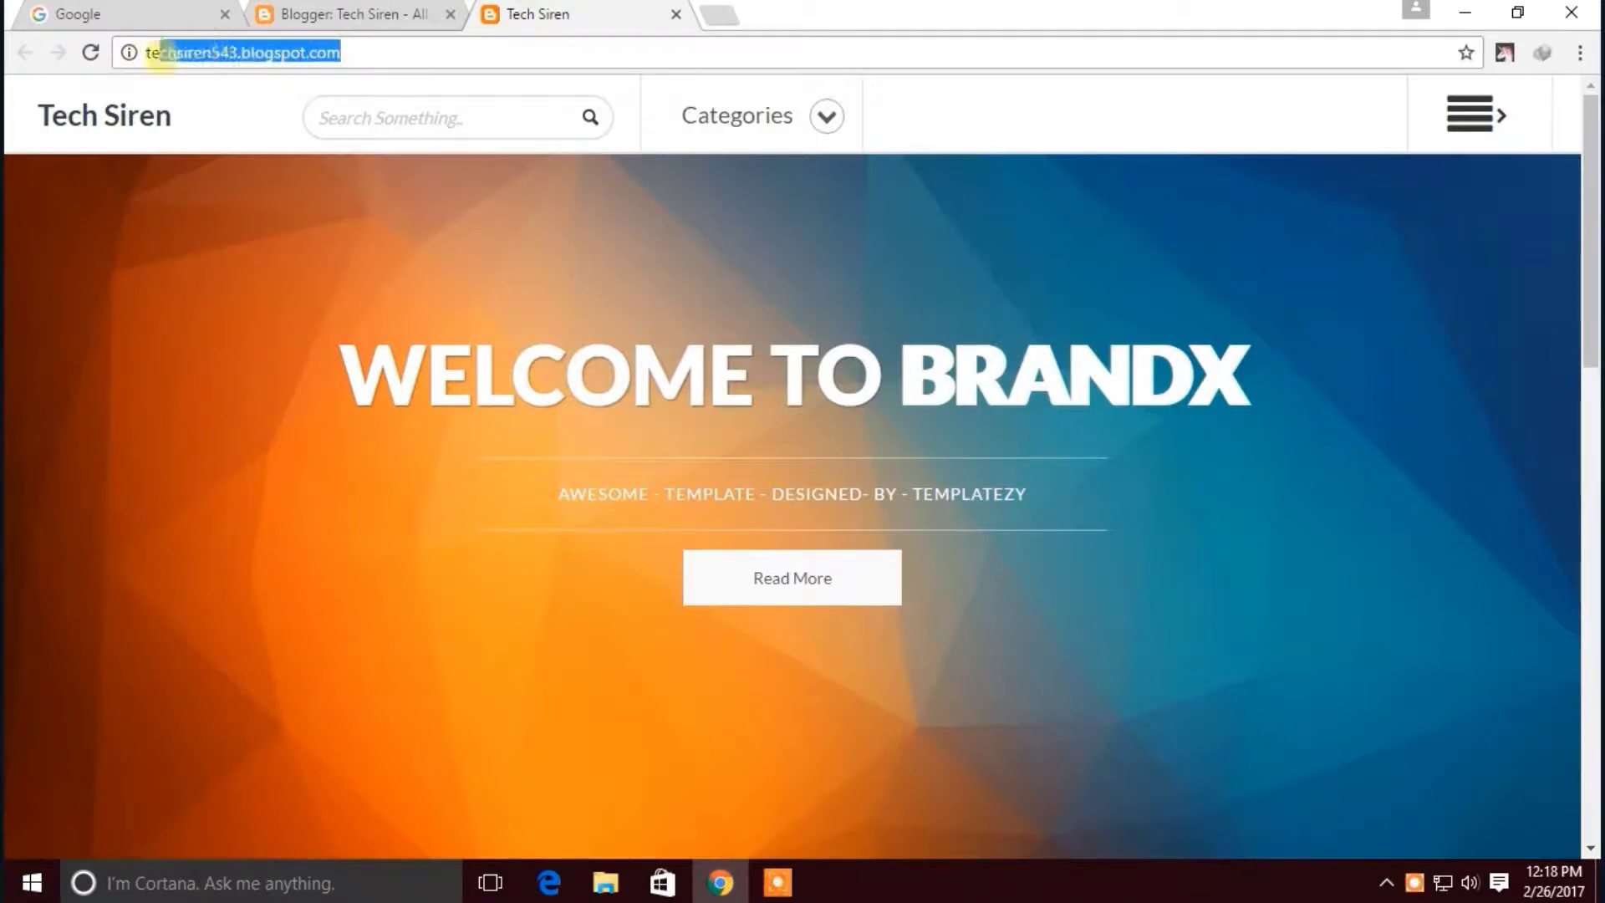
{"action": "key", "text": "End"}
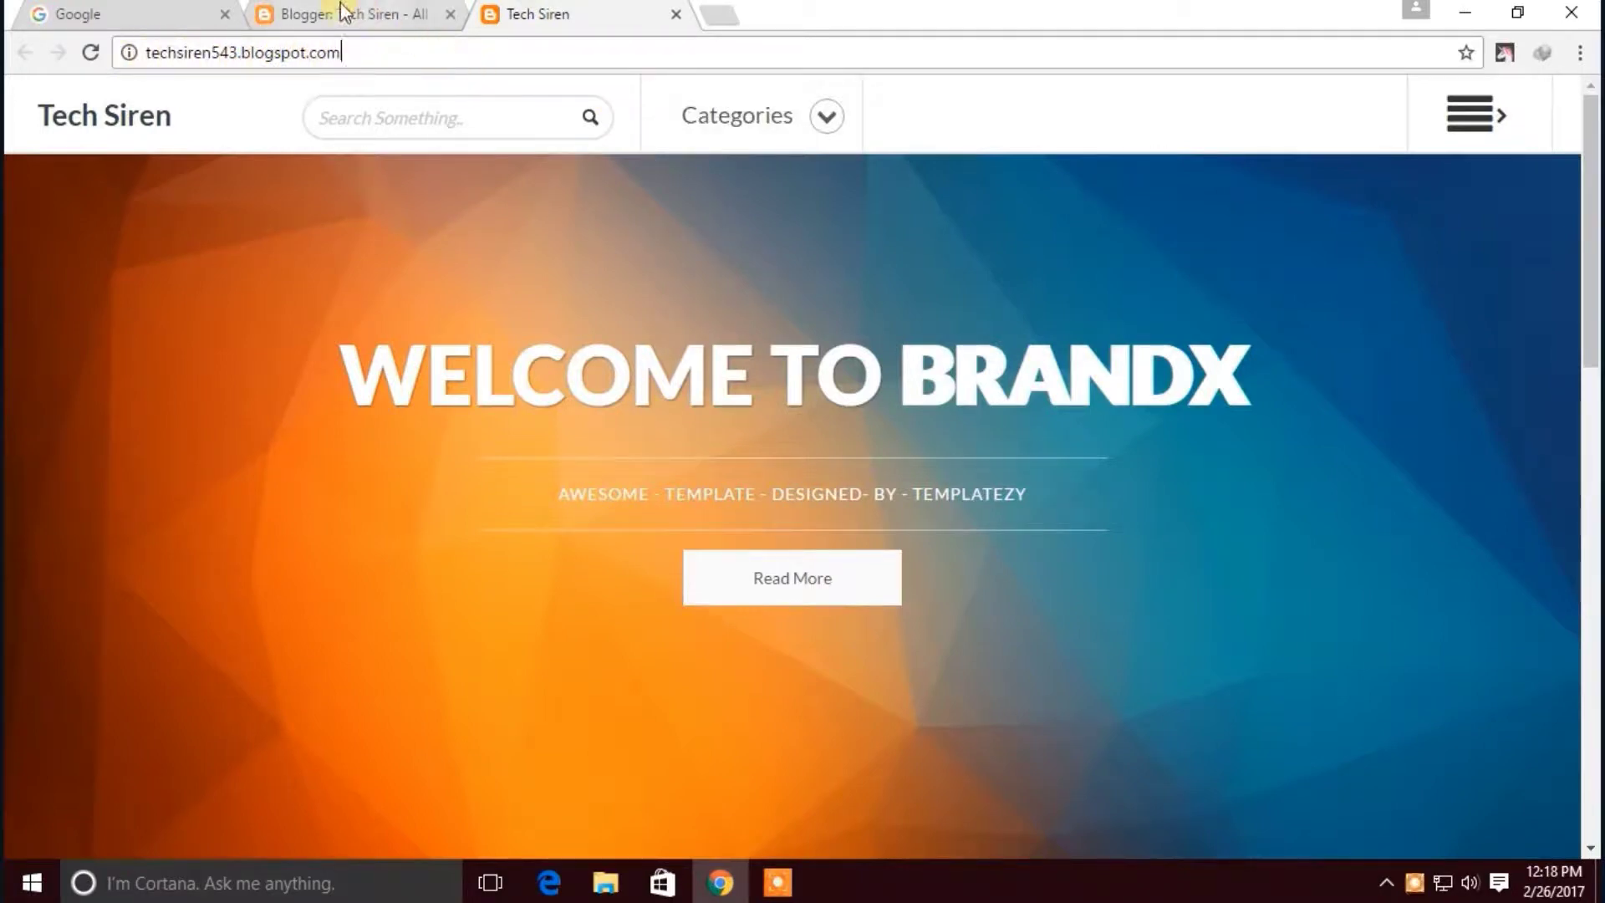
{"action": "left_click", "coordinate": [127, 14]}
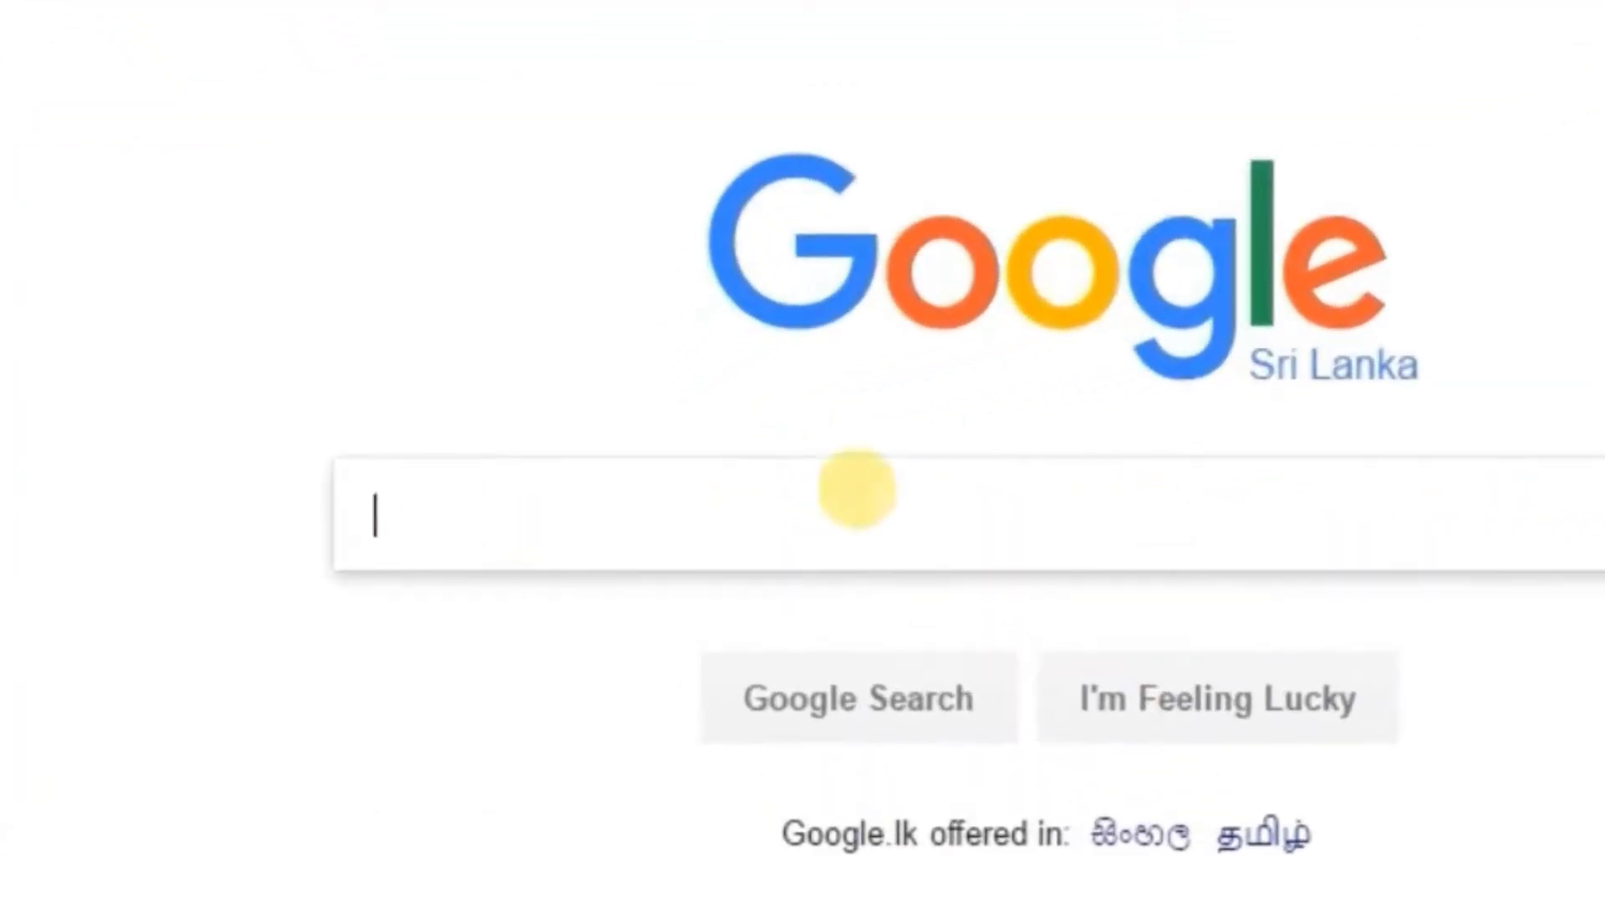
{"action": "type", "text": "dot t"}
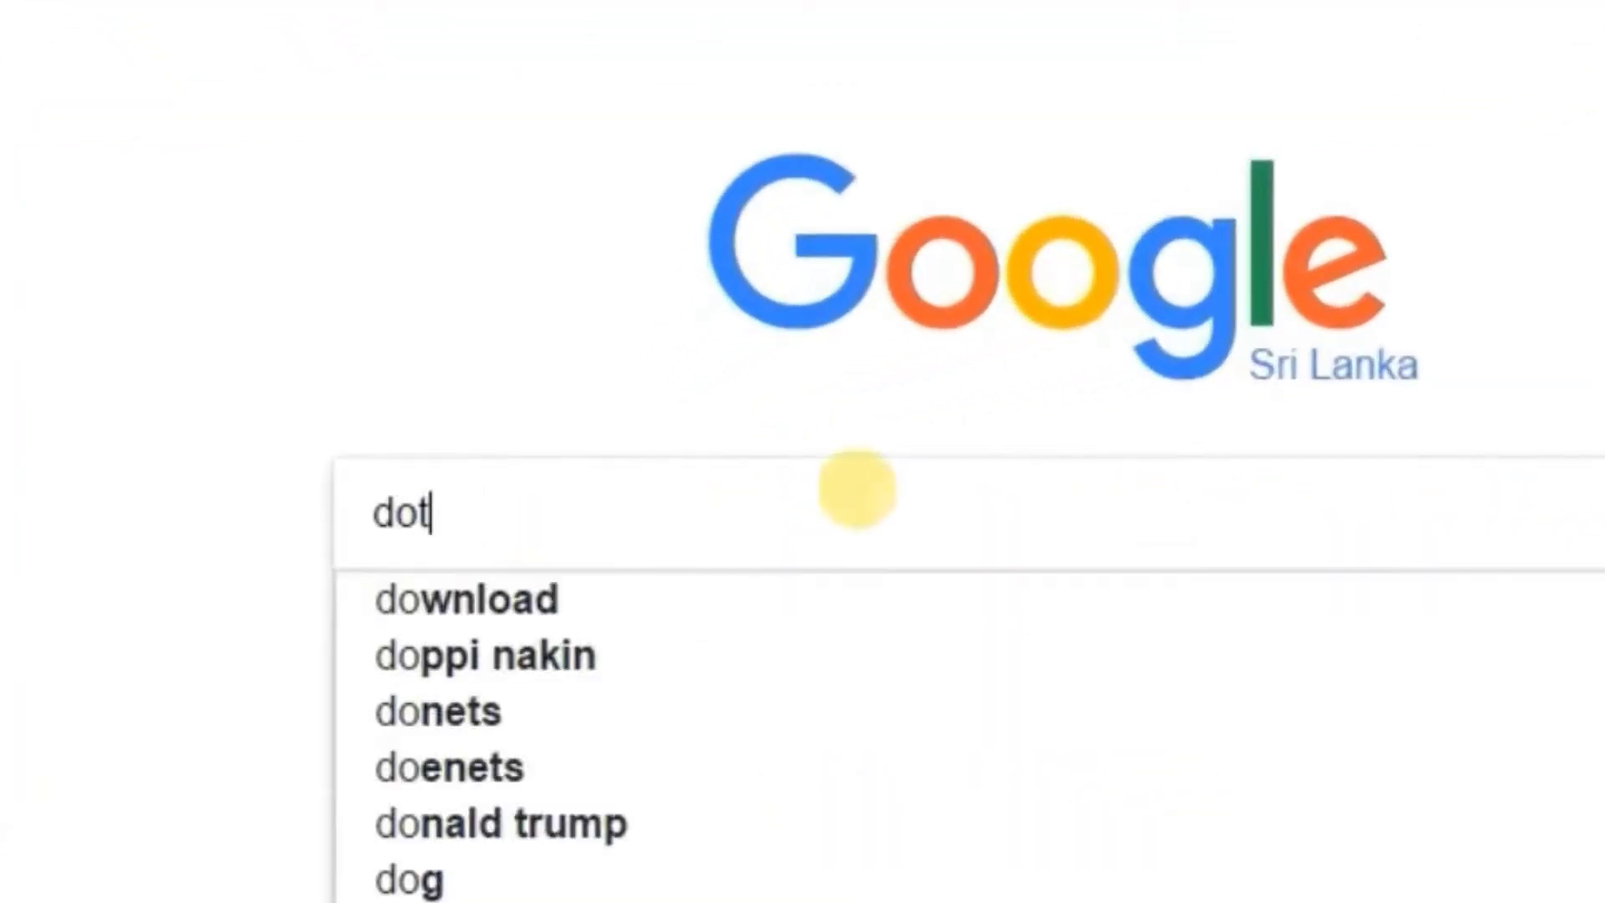
{"action": "type", "text": "k"}
{"action": "key", "text": "Return"}
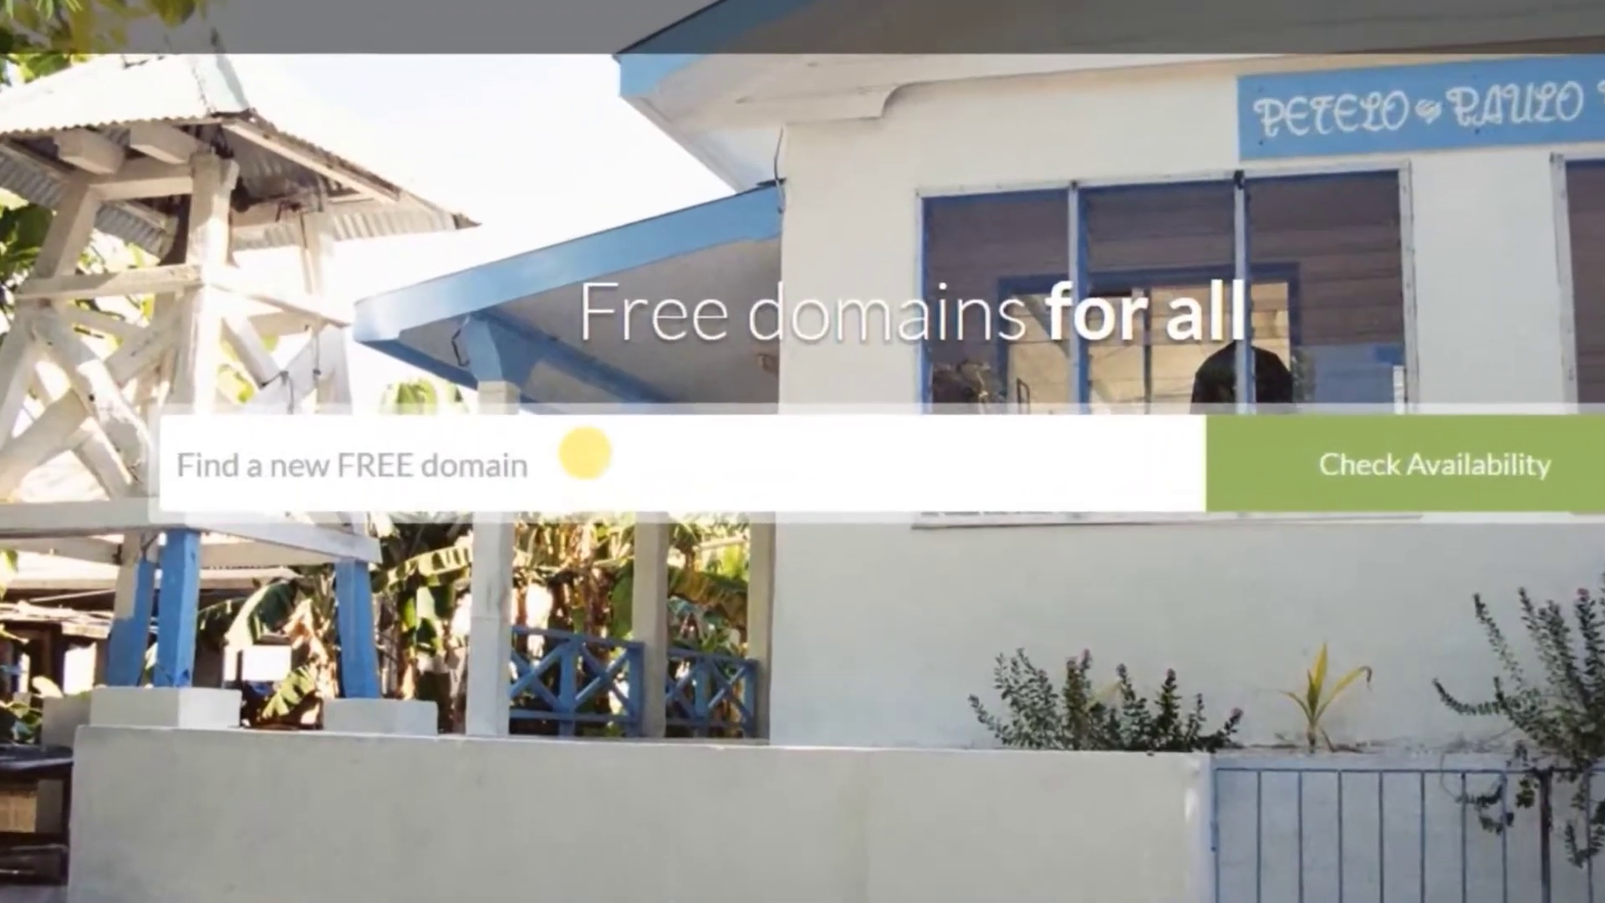
{"action": "type", "text": "techsiren-test"}
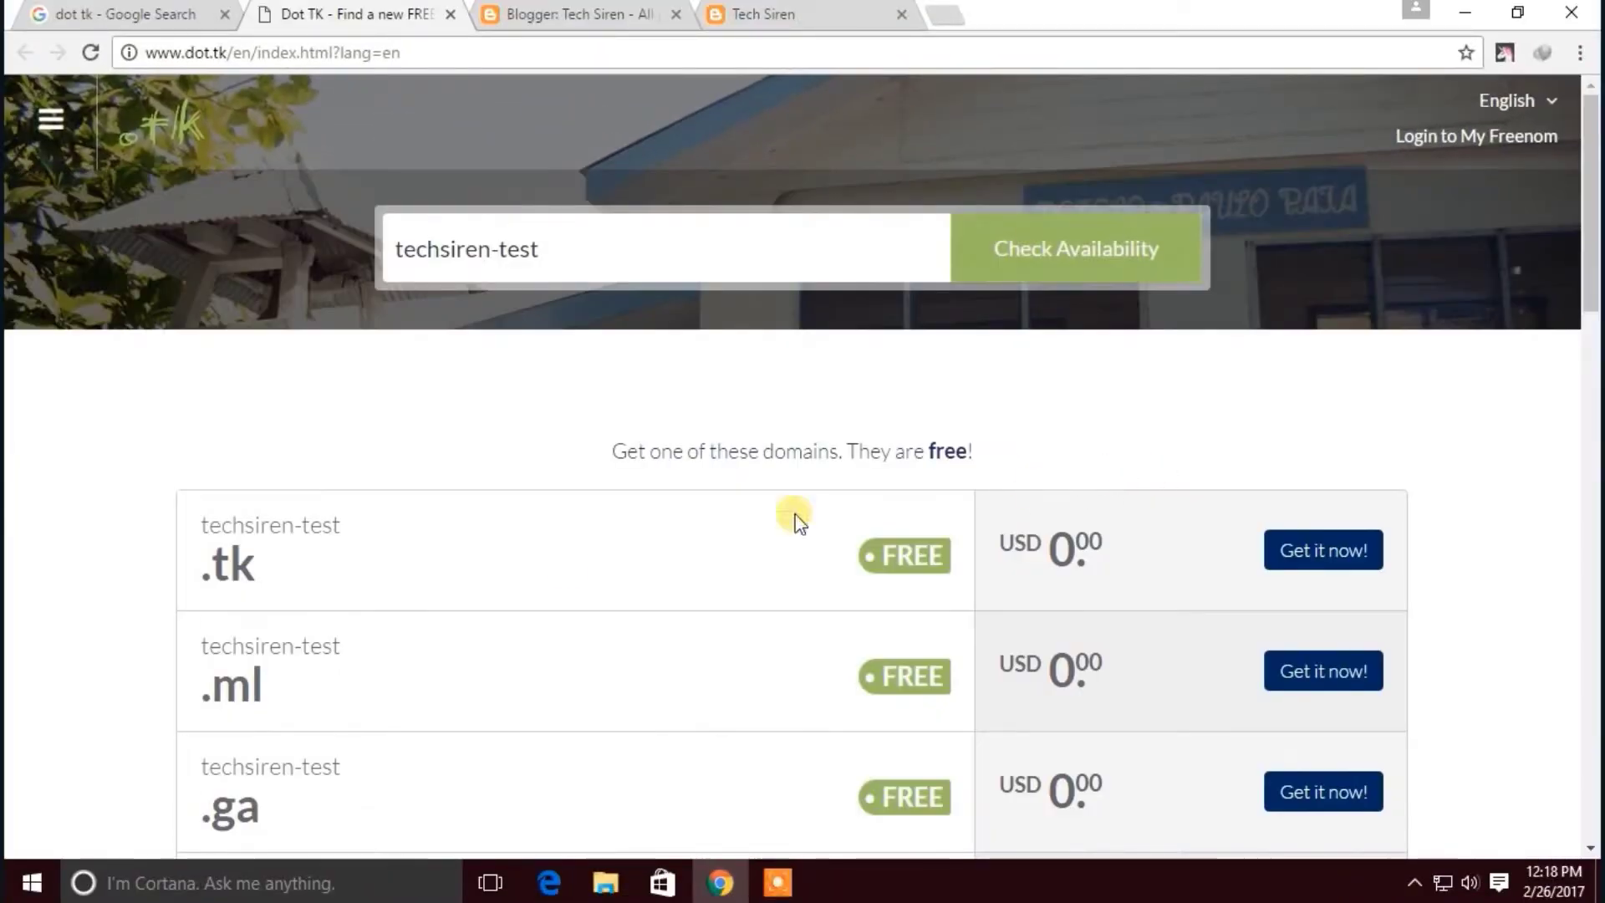
- Add the free techsiren-test.tk domain to the cart and proceed to checkout
{"action": "left_click", "coordinate": [1361, 556]}
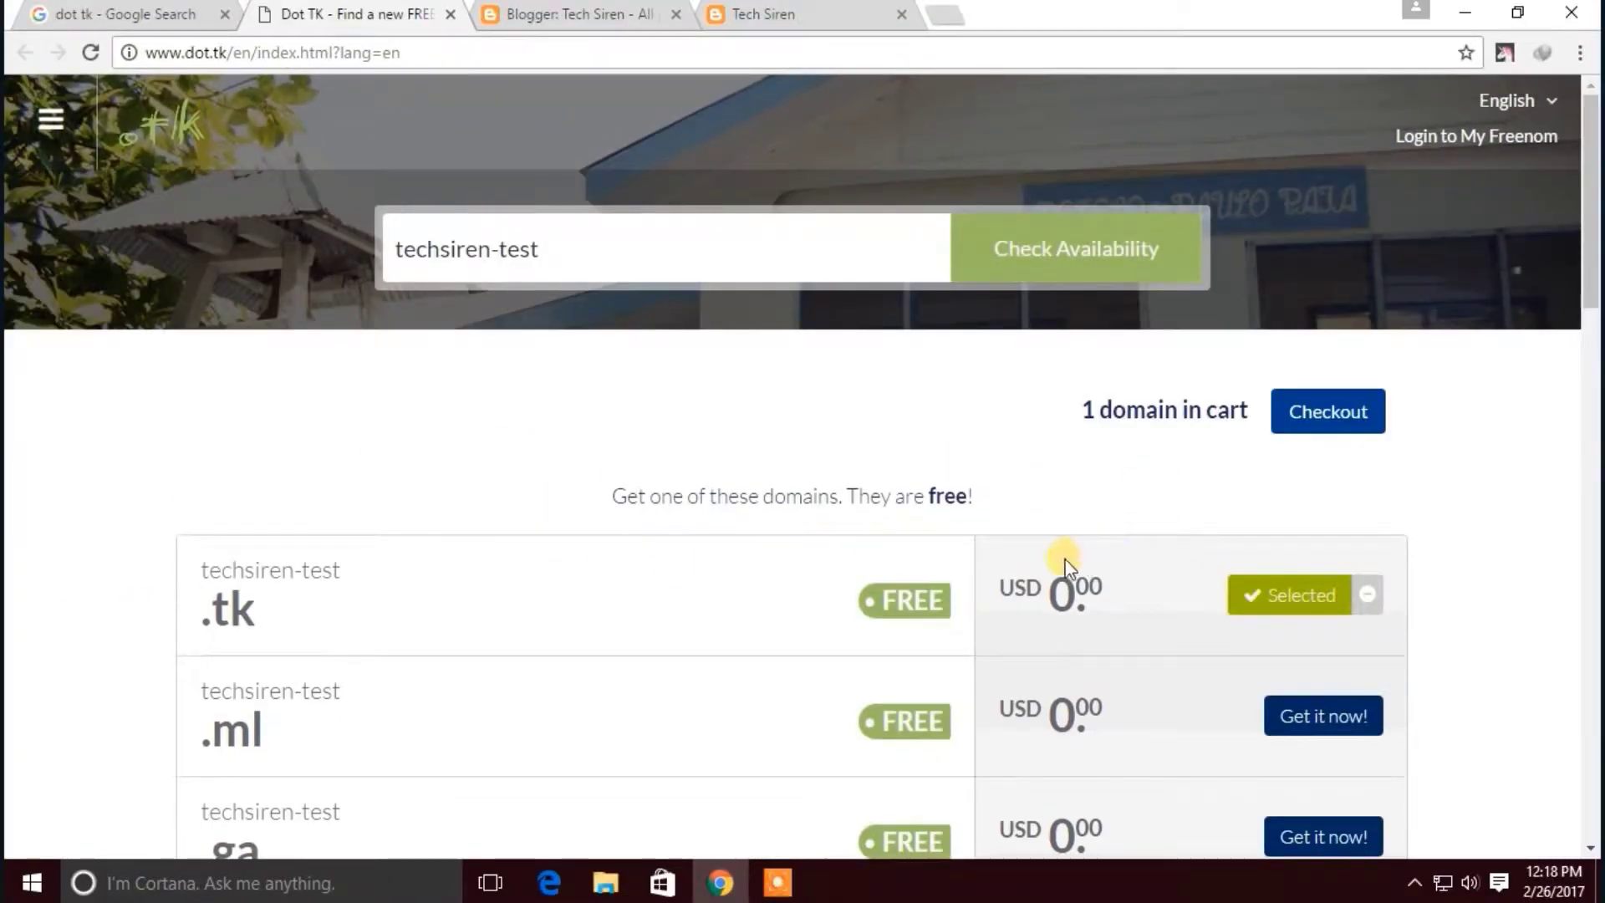
{"action": "left_click", "coordinate": [1336, 415]}
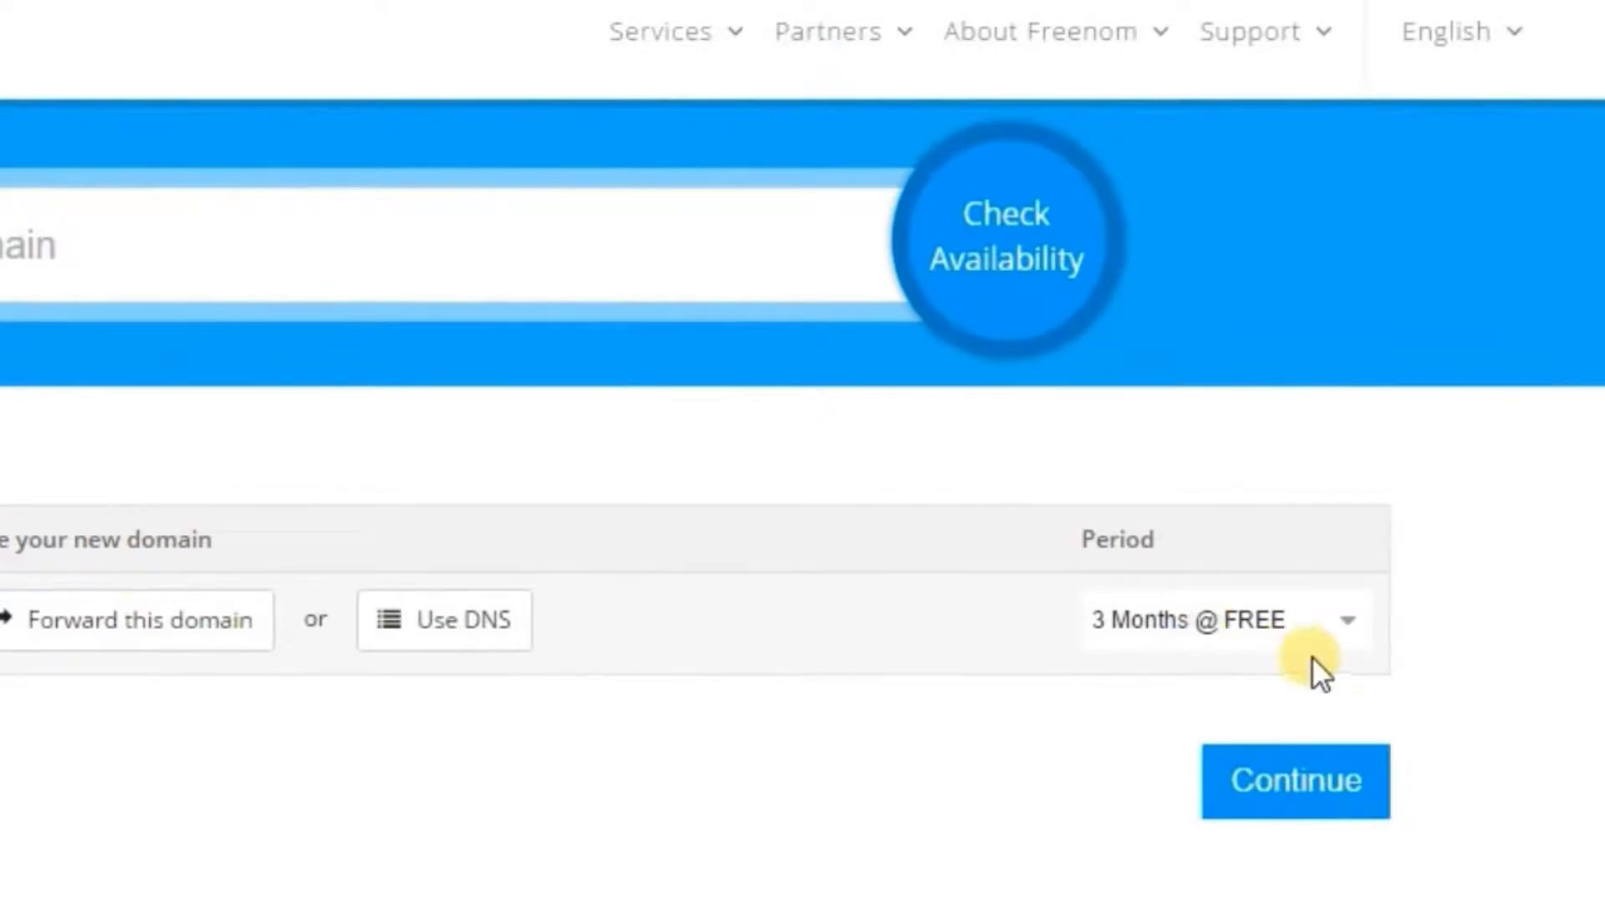
- Set the techsiren-test.tk registration period to 12 Months @ FREE and continue
{"action": "left_click", "coordinate": [1345, 616]}
{"action": "scroll", "coordinate": [1288, 500], "scroll_direction": "down", "scroll_amount": 1}
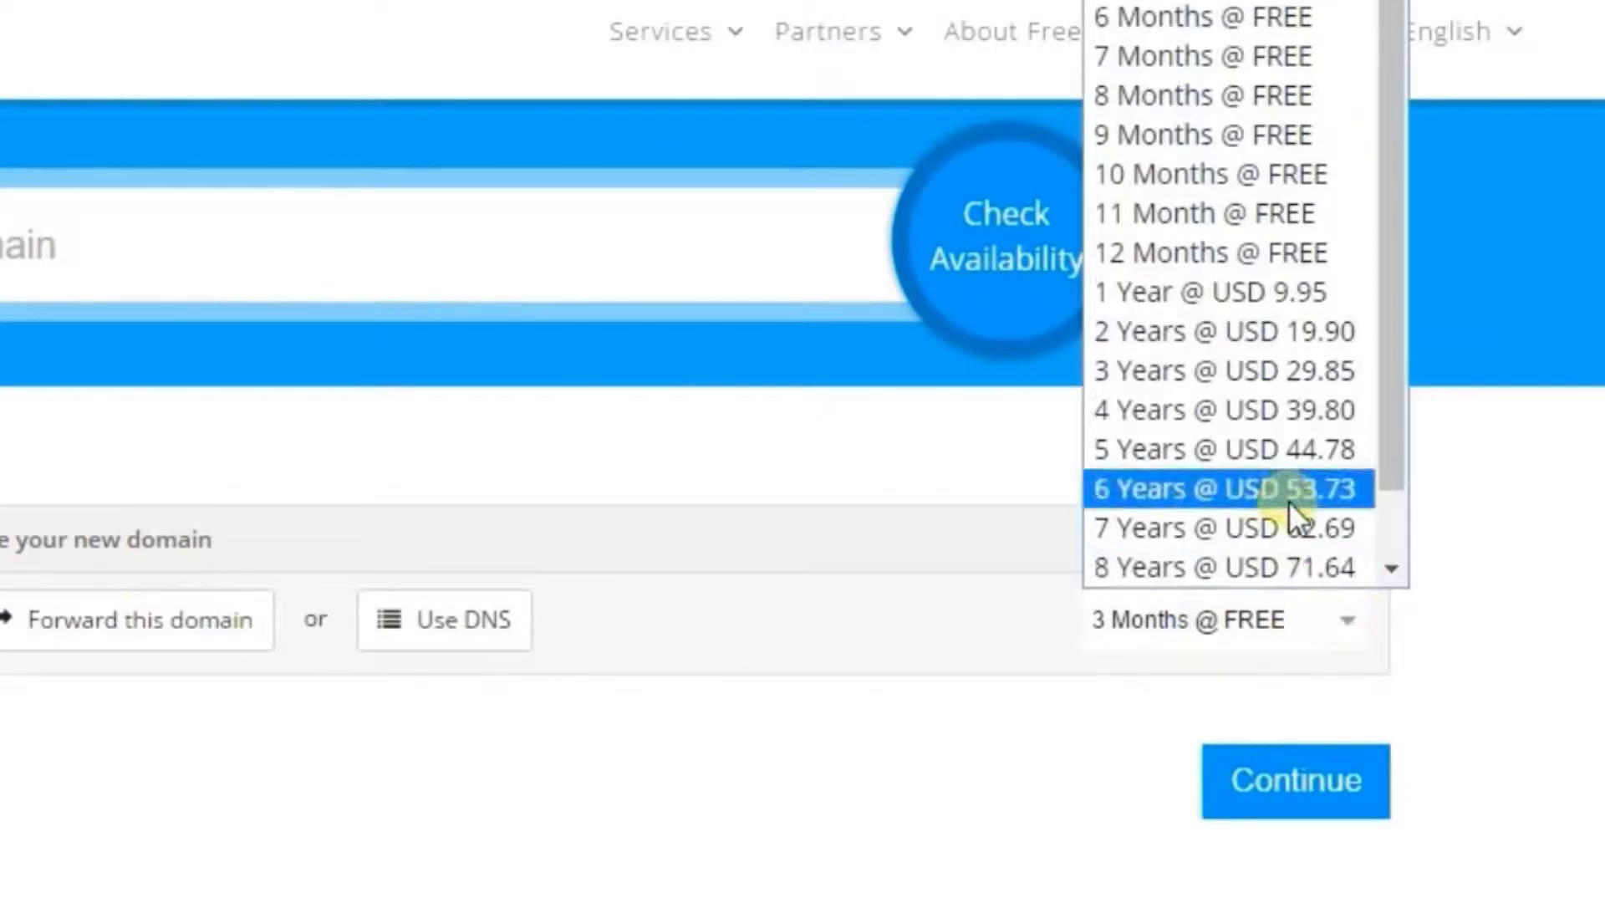
{"action": "left_click", "coordinate": [1305, 251]}
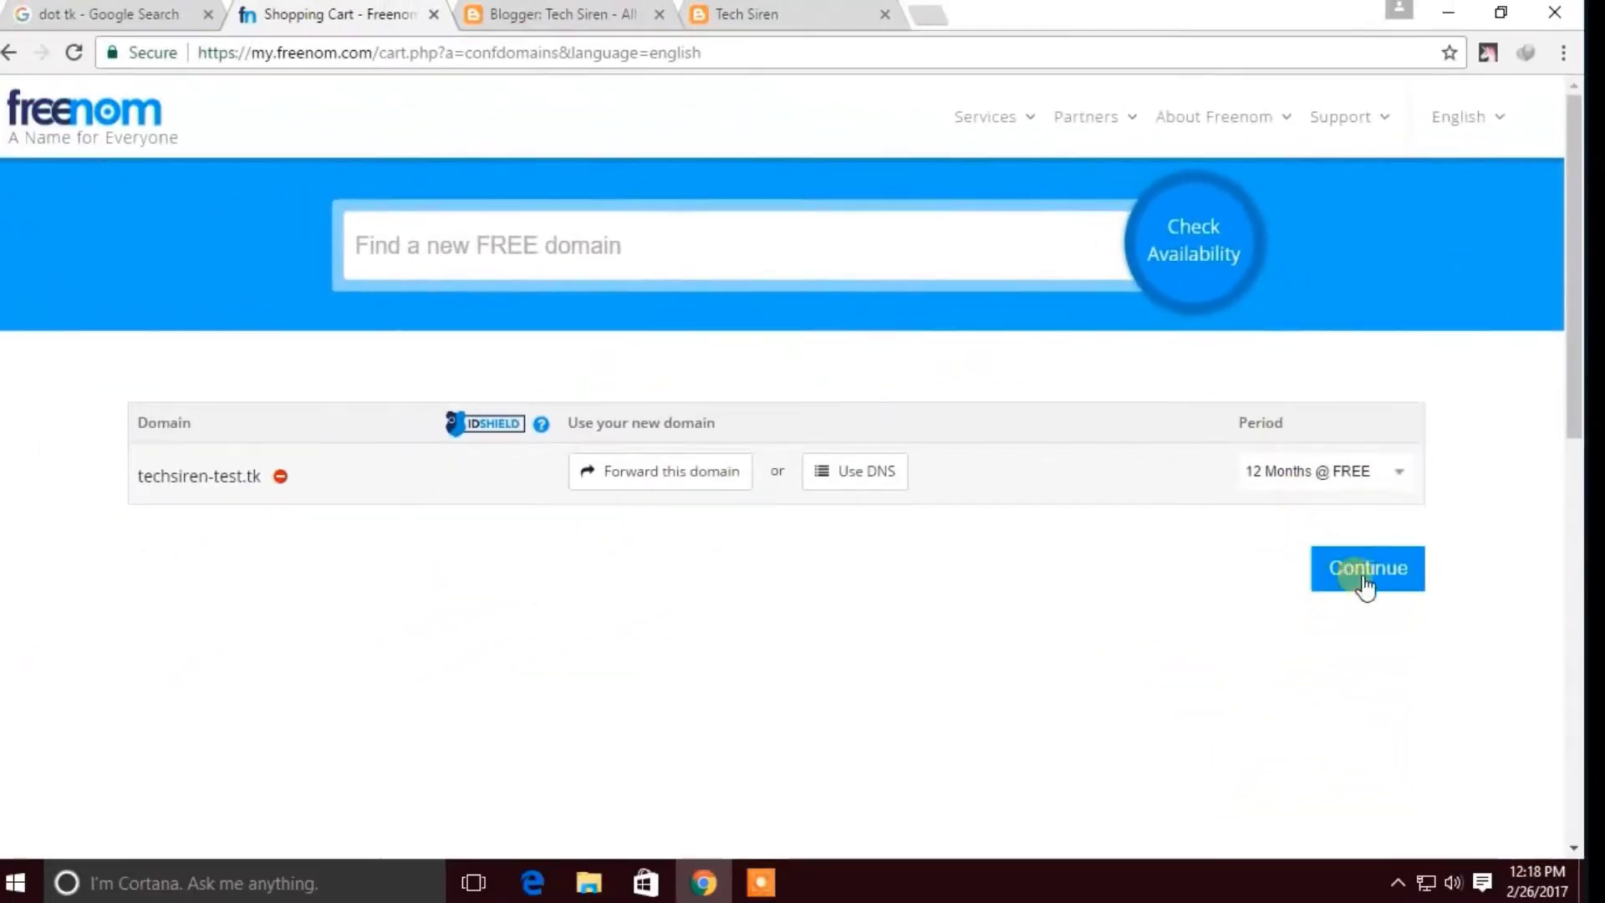
{"action": "left_click", "coordinate": [1374, 576]}
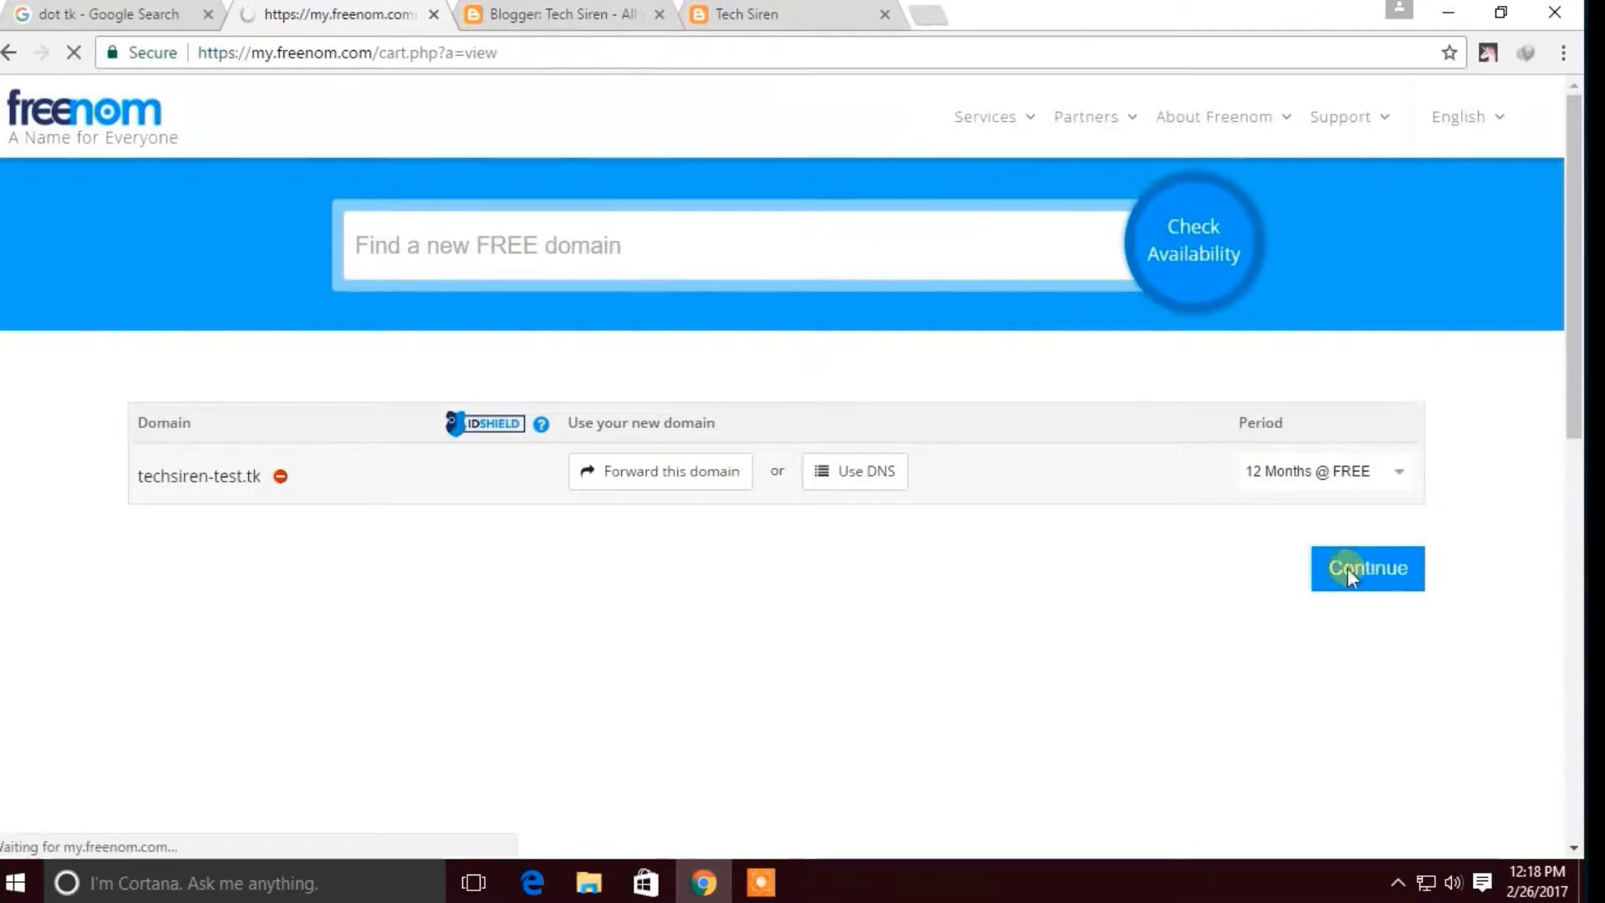
{"action": "scroll", "coordinate": [822, 501], "scroll_direction": "down", "scroll_amount": 1}
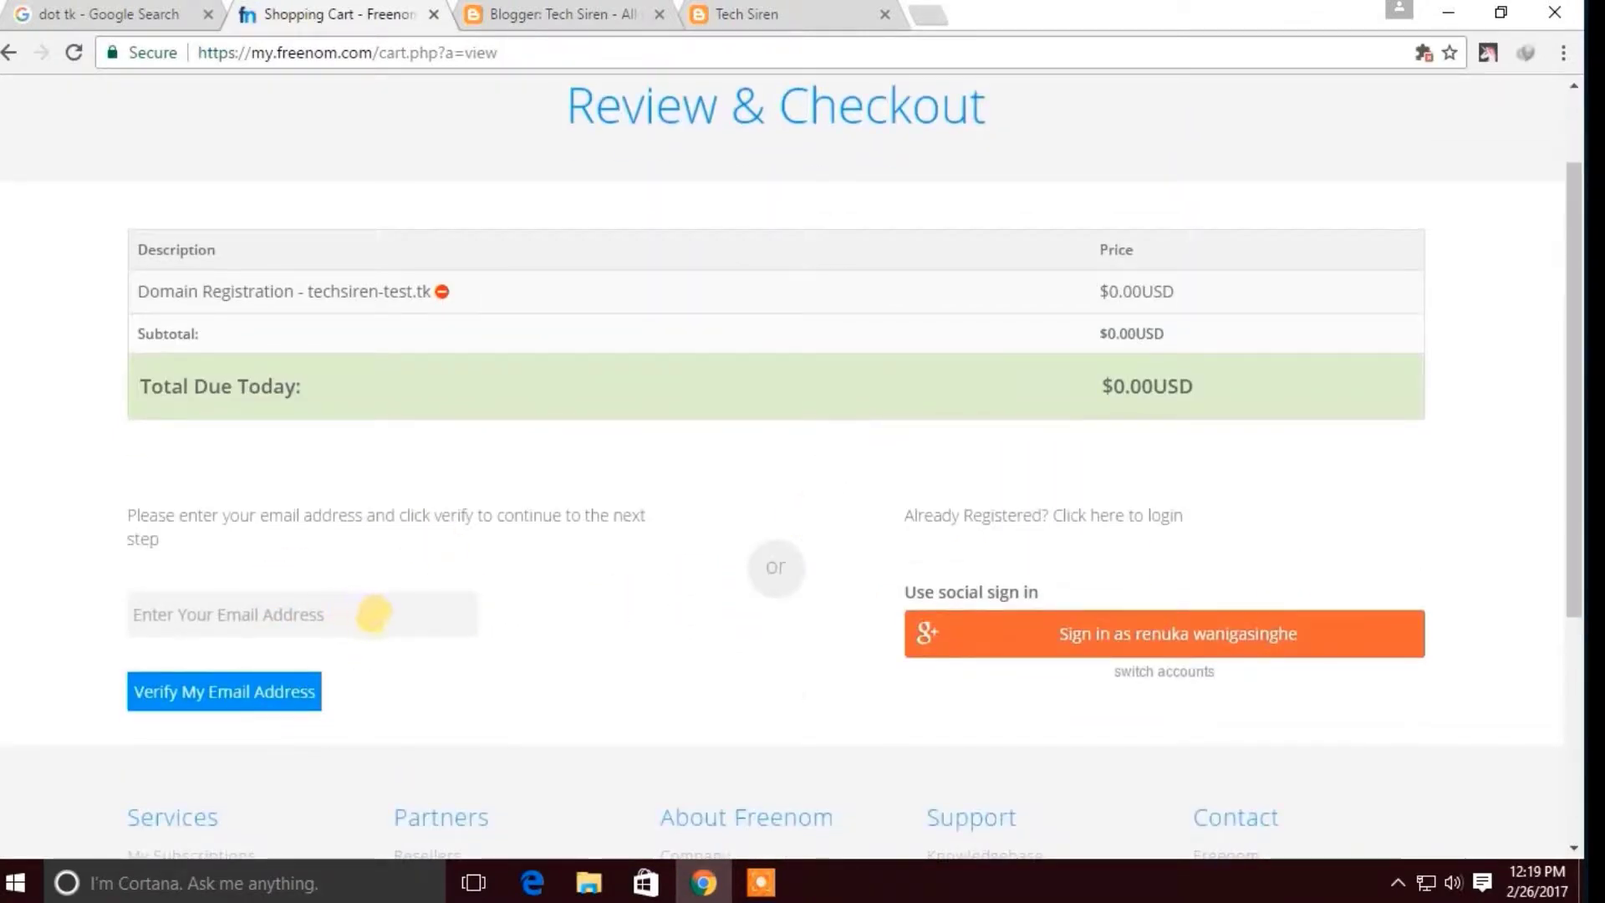
- Enter the contact email and send the Freenom verification link
{"action": "left_click", "coordinate": [375, 614]}
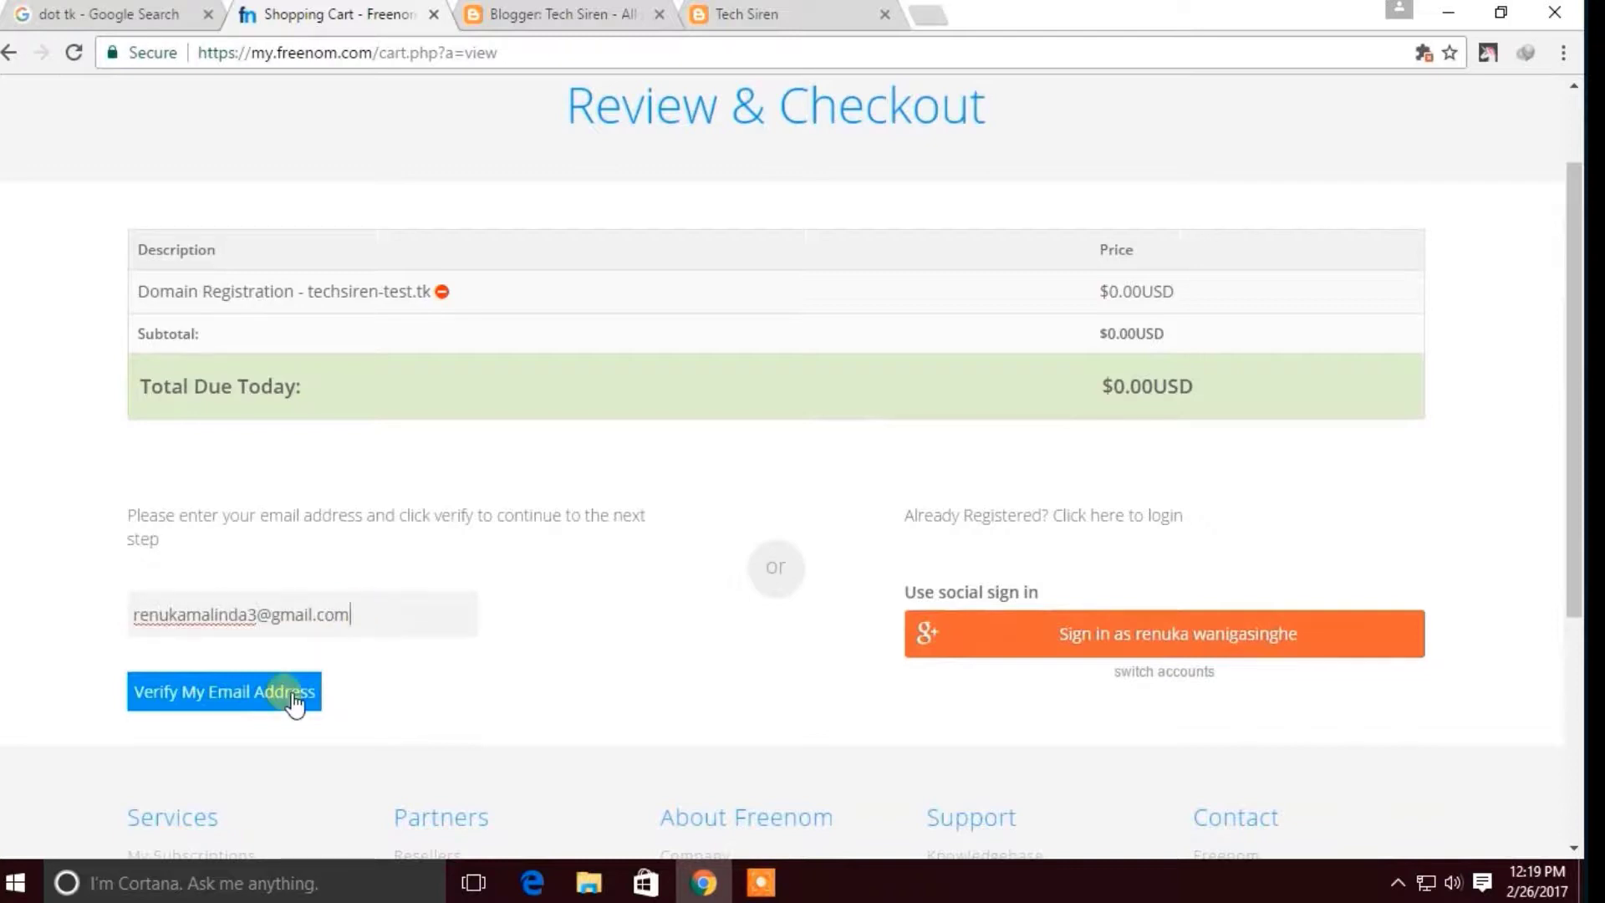
{"action": "left_click", "coordinate": [291, 693]}
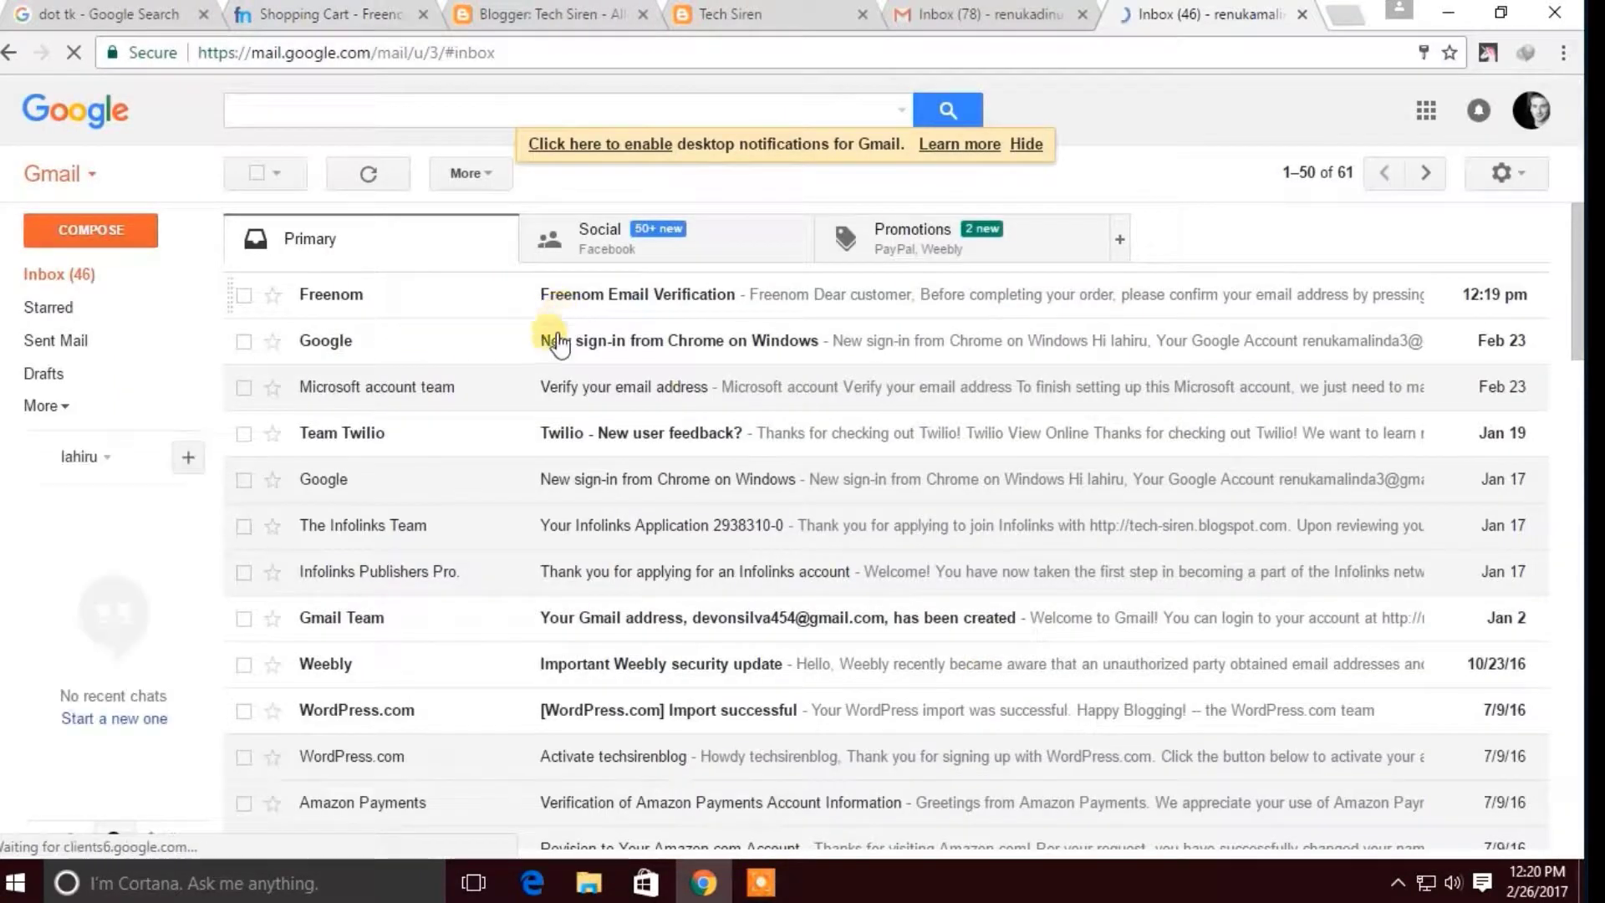
- Open the Freenom Email Verification message in Gmail to reach its link
{"action": "left_click", "coordinate": [600, 296]}
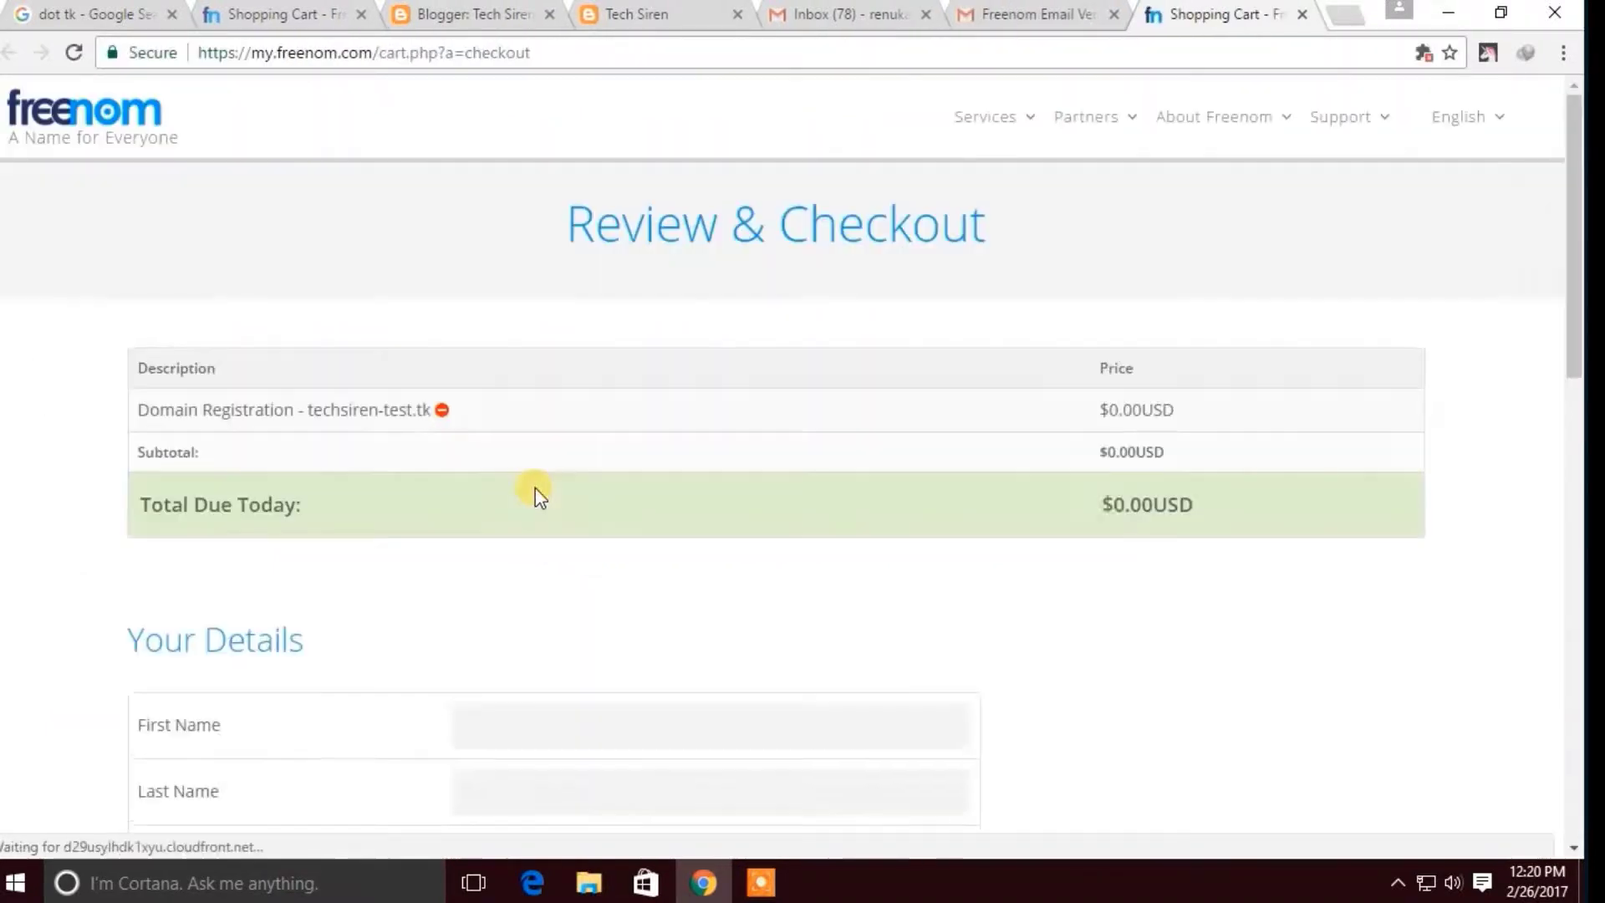
{"action": "scroll", "coordinate": [626, 487], "scroll_direction": "down", "scroll_amount": 3}
- Fill in first name, last name and company, accept the Terms and complete the order
{"action": "left_click", "coordinate": [634, 481]}
{"action": "type", "text": "test"}
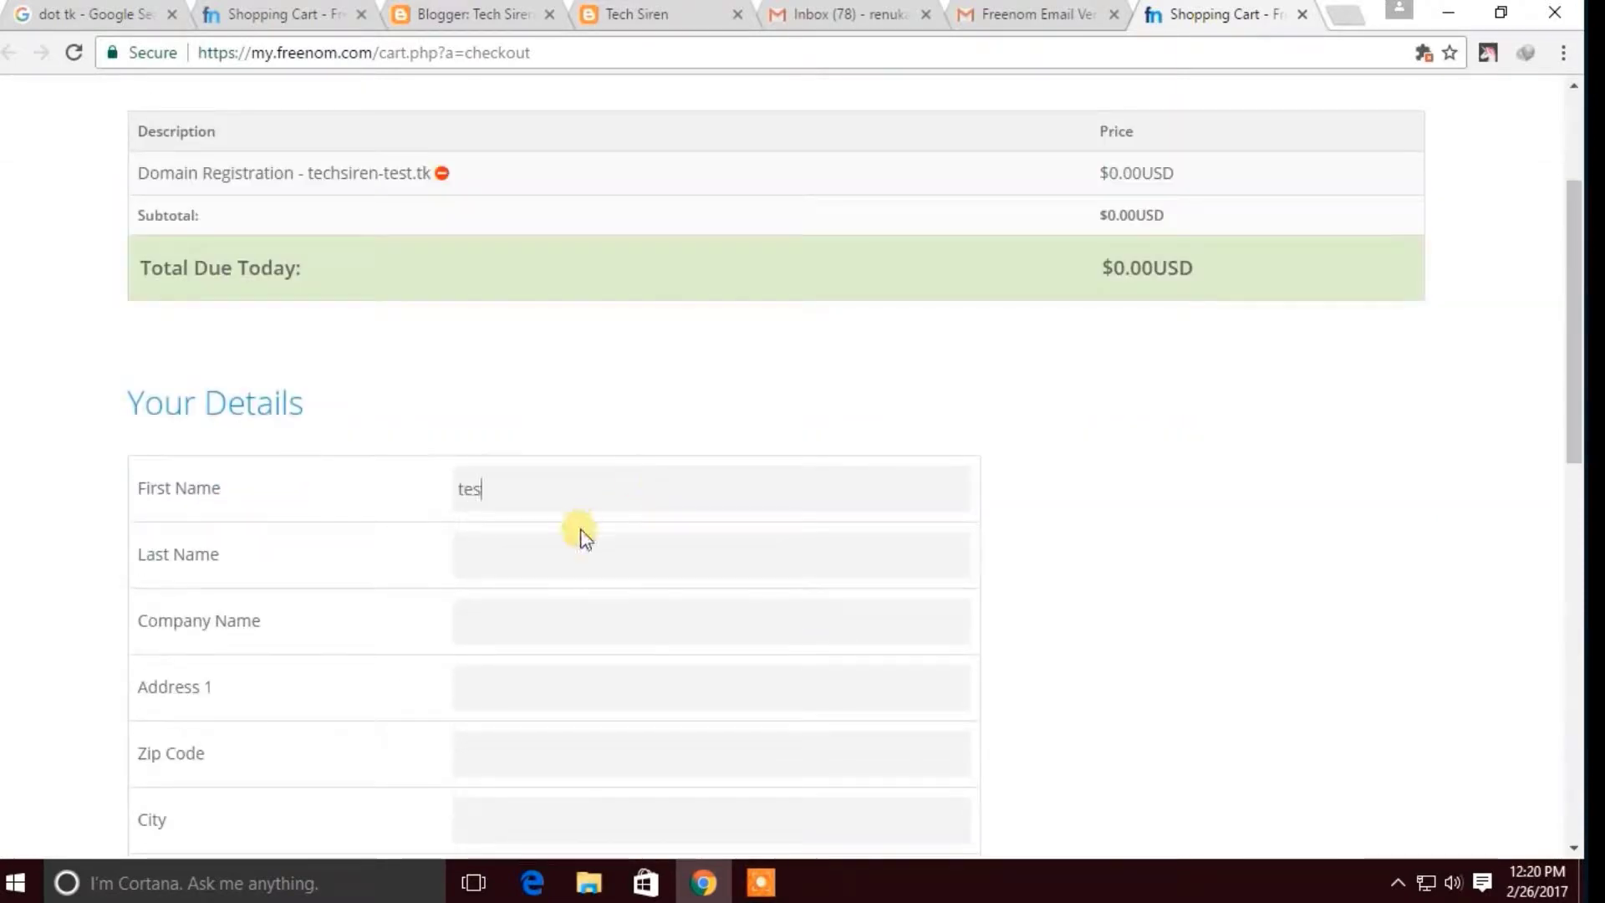
{"action": "left_click", "coordinate": [577, 547]}
{"action": "type", "text": "test"}
{"action": "left_click", "coordinate": [521, 621]}
{"action": "type", "text": "stest"}
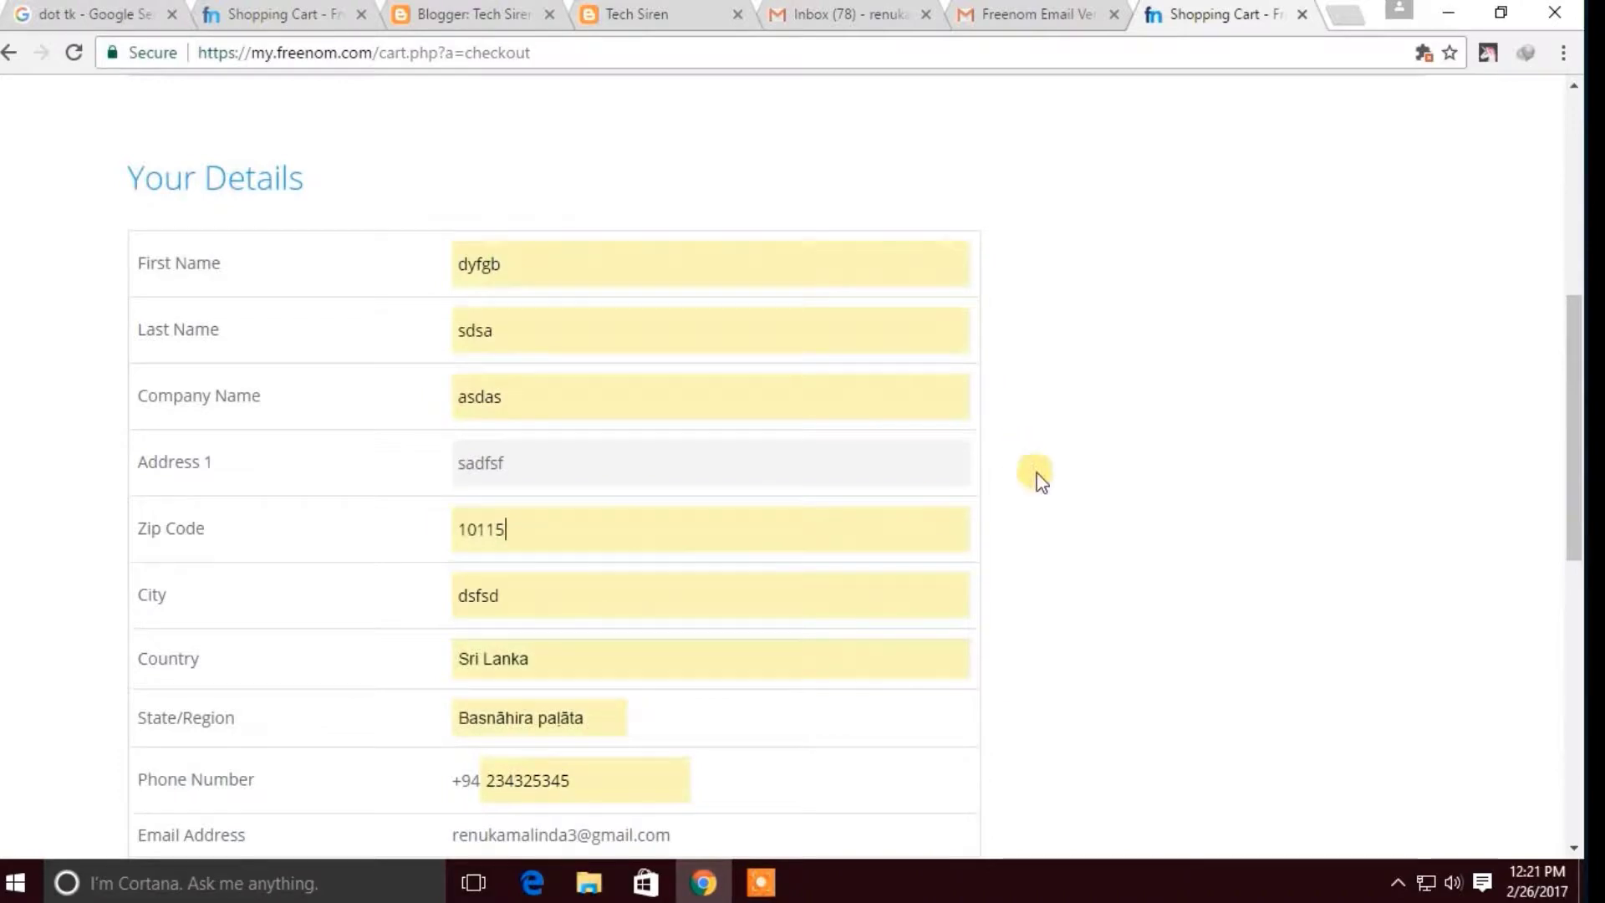
{"action": "scroll", "coordinate": [1036, 473], "scroll_direction": "down", "scroll_amount": 8}
{"action": "scroll", "coordinate": [1055, 494], "scroll_direction": "up", "scroll_amount": 2}
{"action": "left_click", "coordinate": [715, 653]}
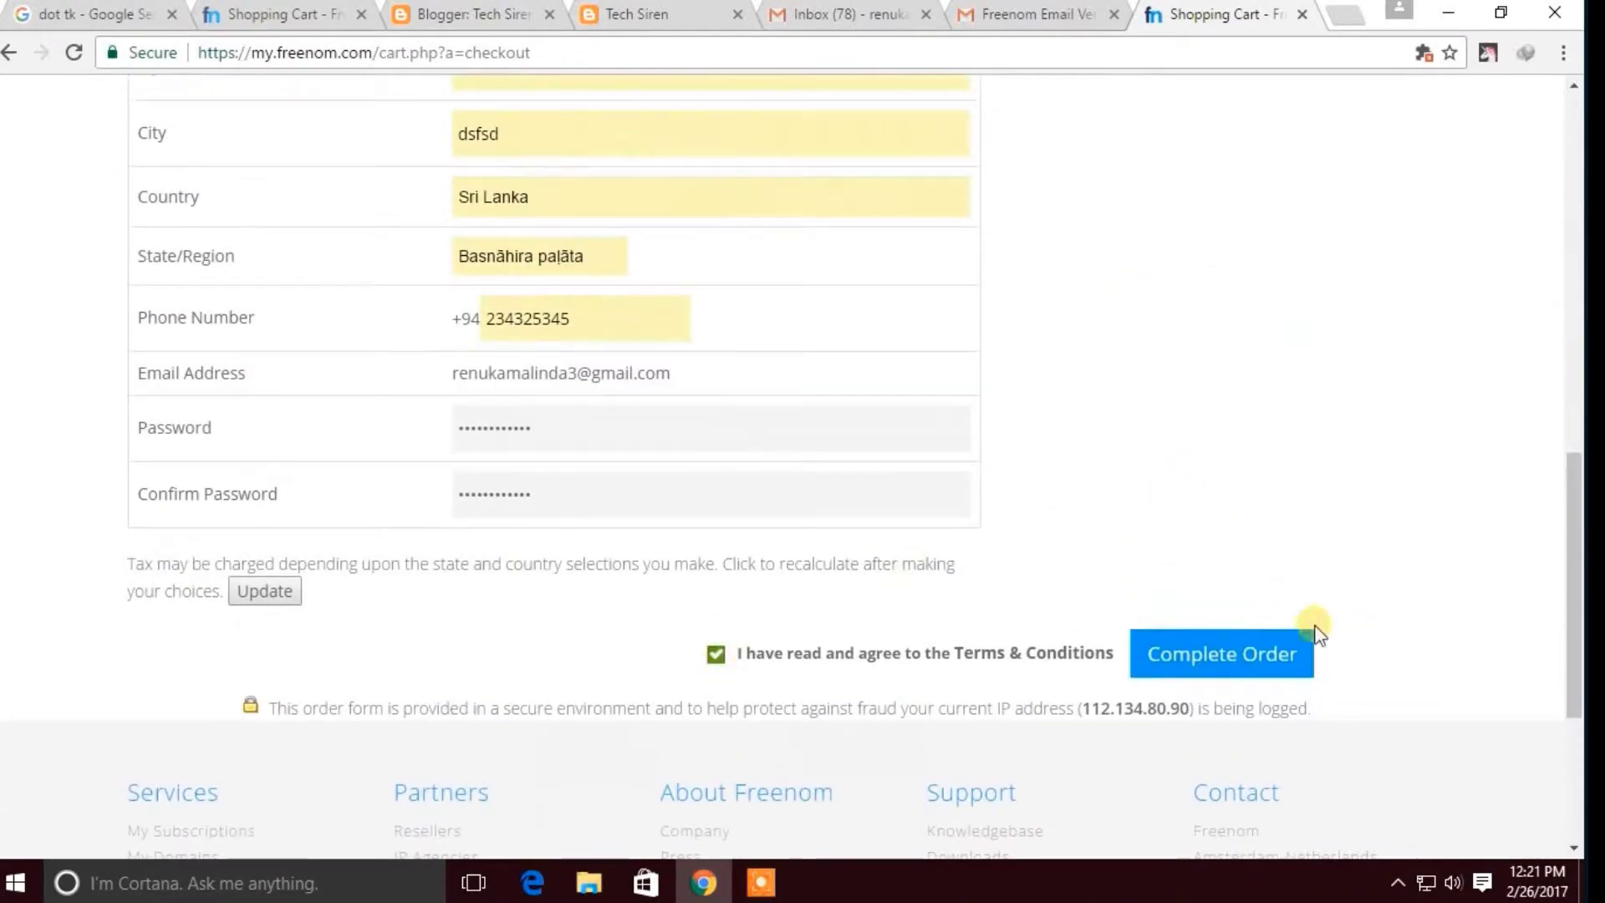
{"action": "left_click", "coordinate": [1225, 653]}
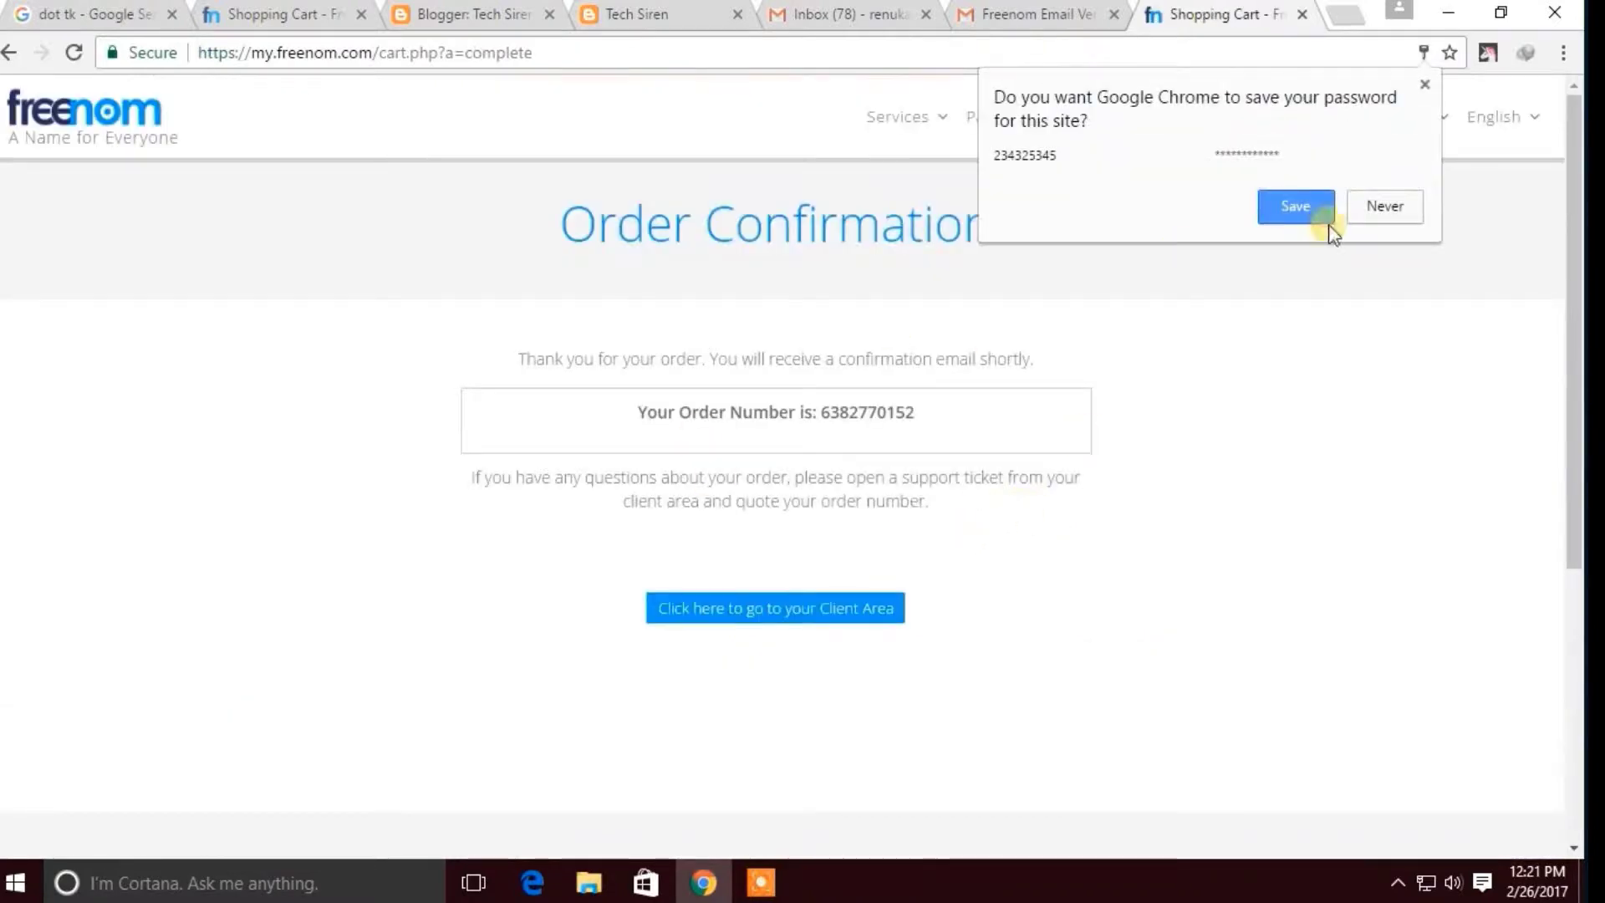
- Dismiss the save-password offer and go to the Freenom client area
{"action": "left_click", "coordinate": [1387, 205]}
{"action": "left_click", "coordinate": [830, 608]}
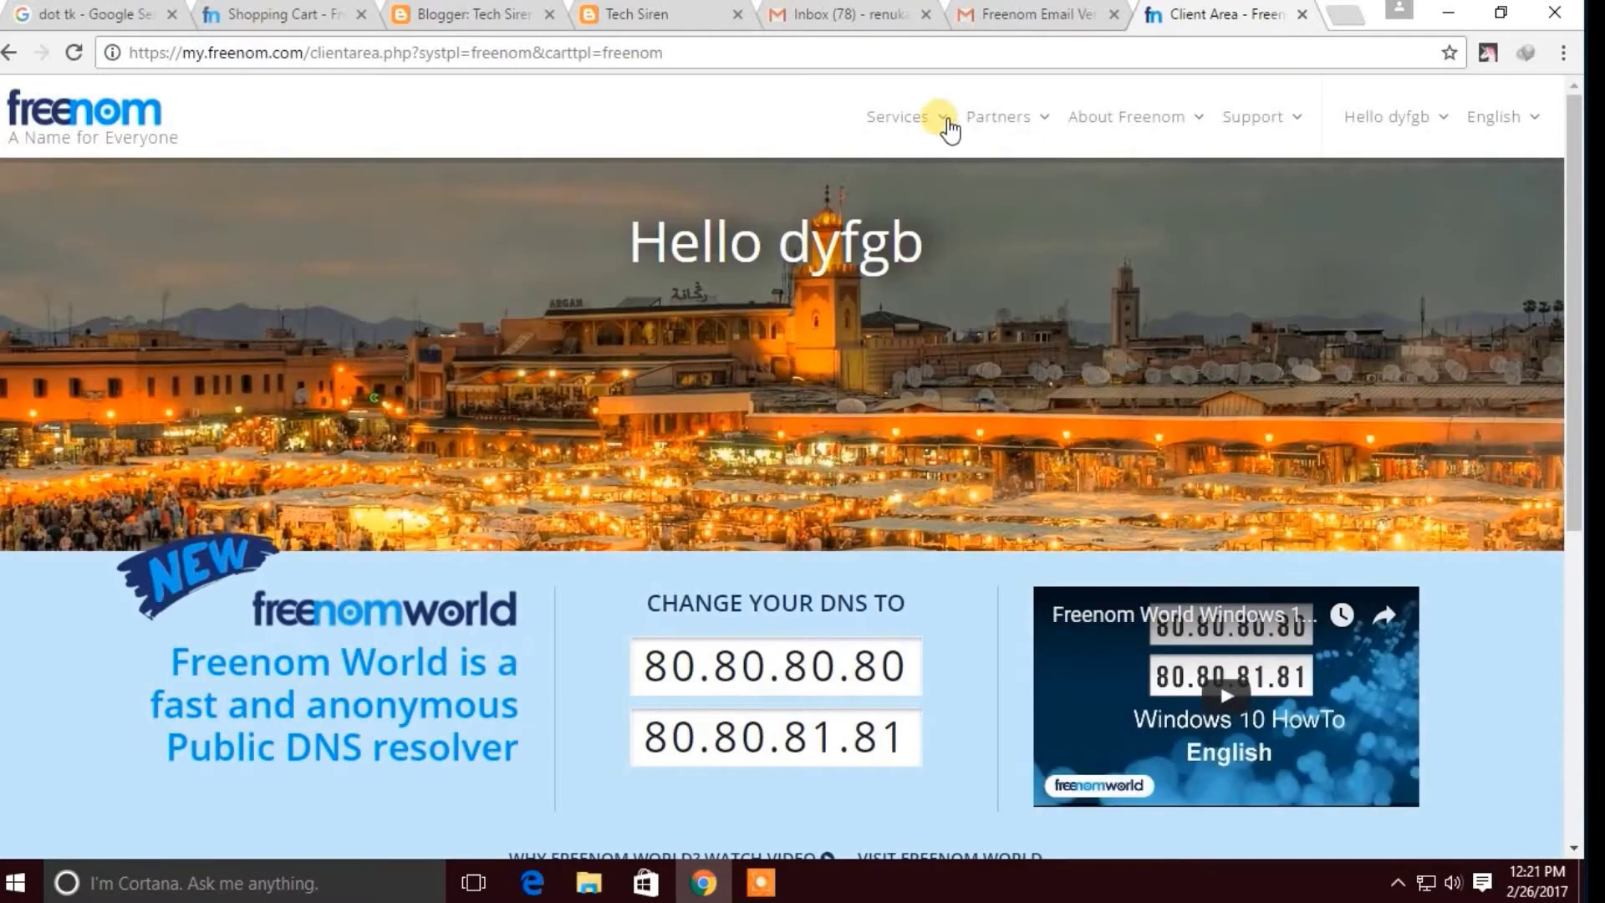
- Reach the techsiren-test.tk management page via Services > My Domains, then return to Blogger
{"action": "left_click", "coordinate": [905, 117]}
{"action": "left_click", "coordinate": [936, 247]}
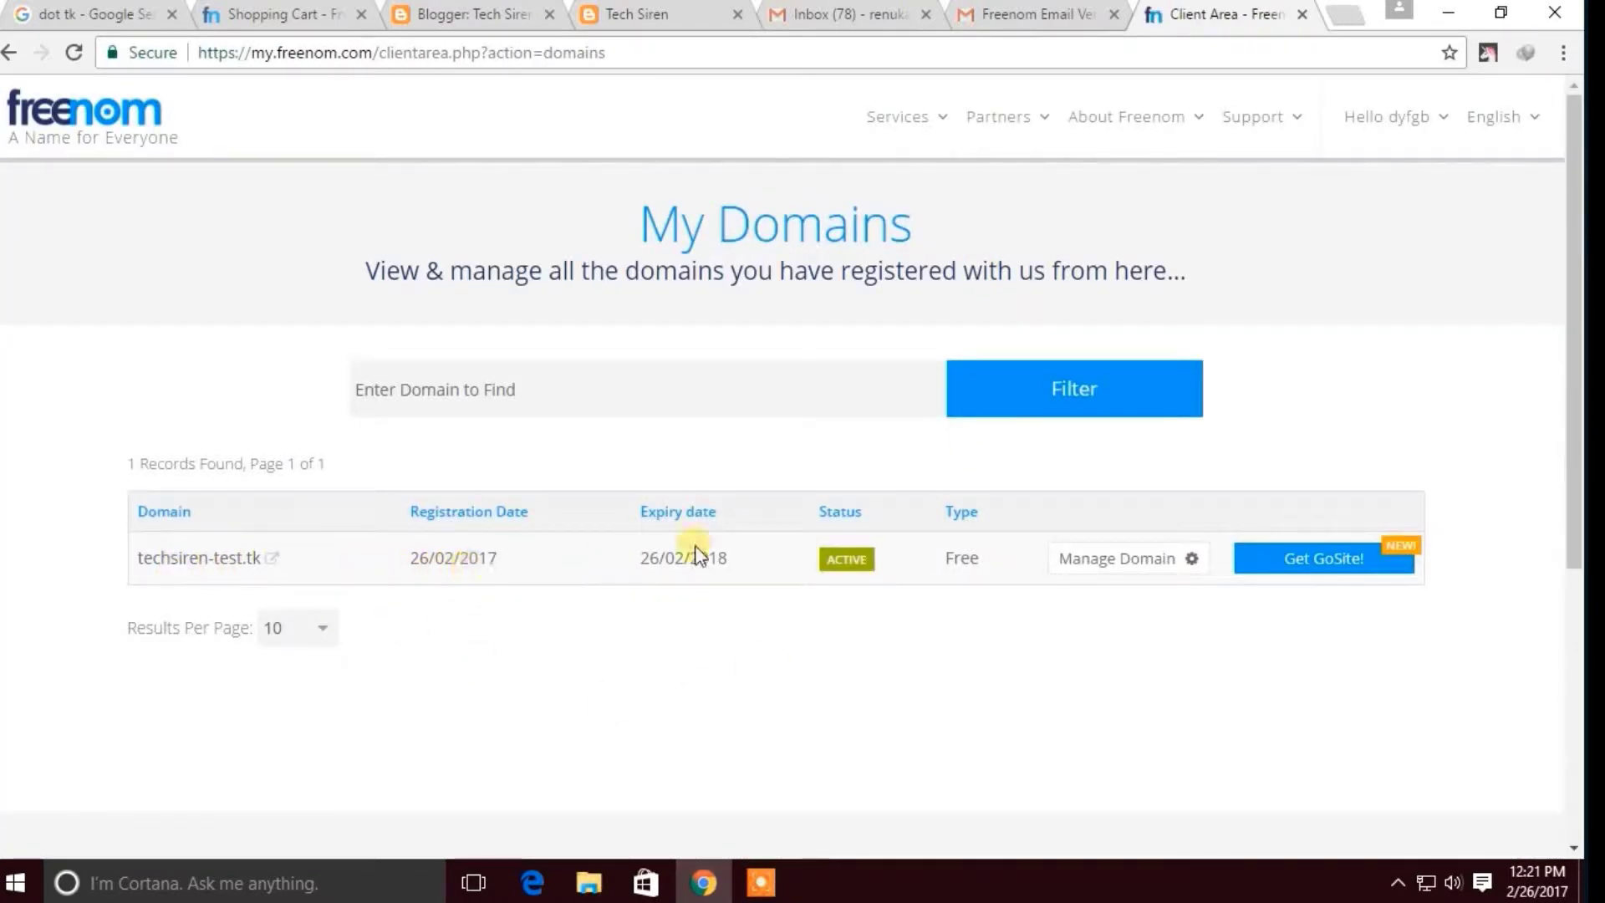
{"action": "left_click", "coordinate": [1140, 566]}
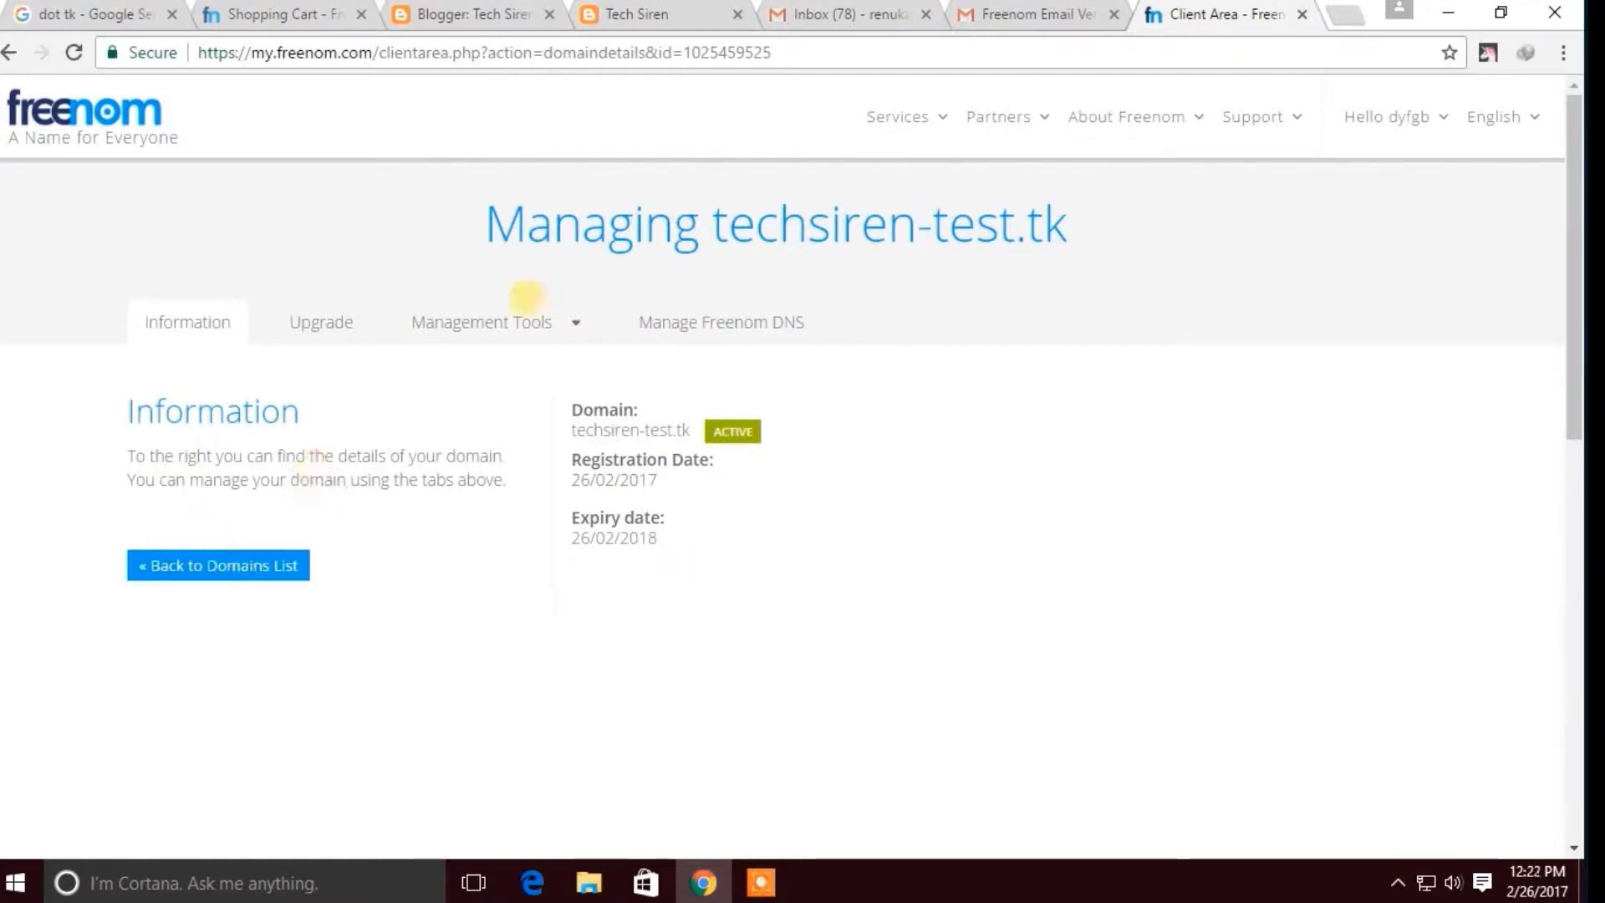
{"action": "left_click_drag", "start_coordinate": [712, 219], "coordinate": [1081, 222]}
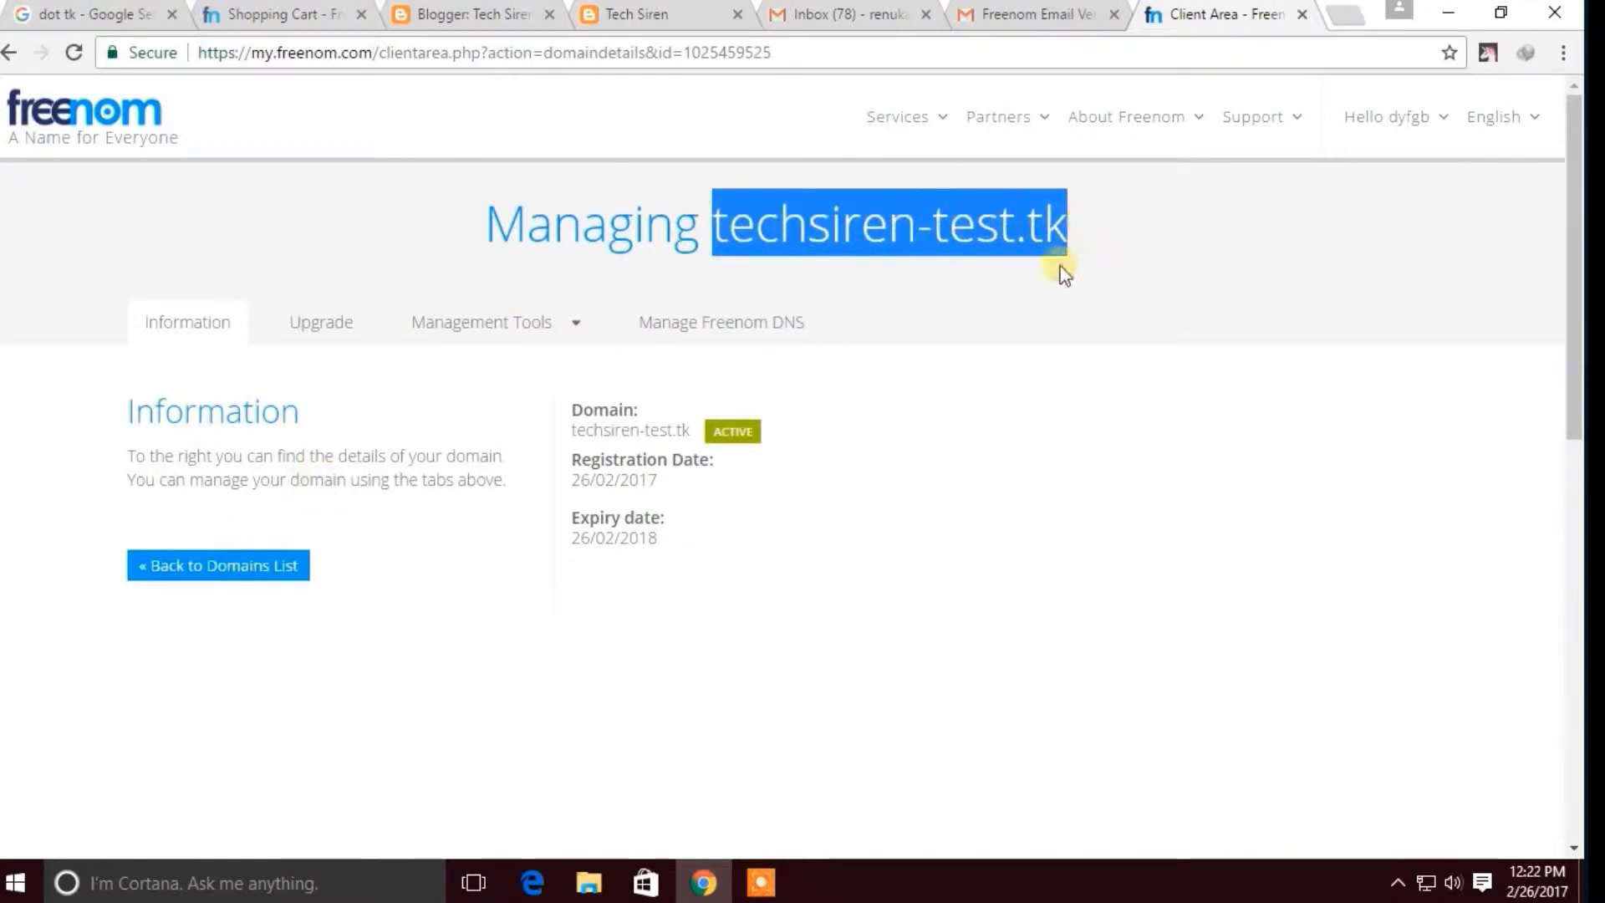
{"action": "left_click", "coordinate": [1072, 451]}
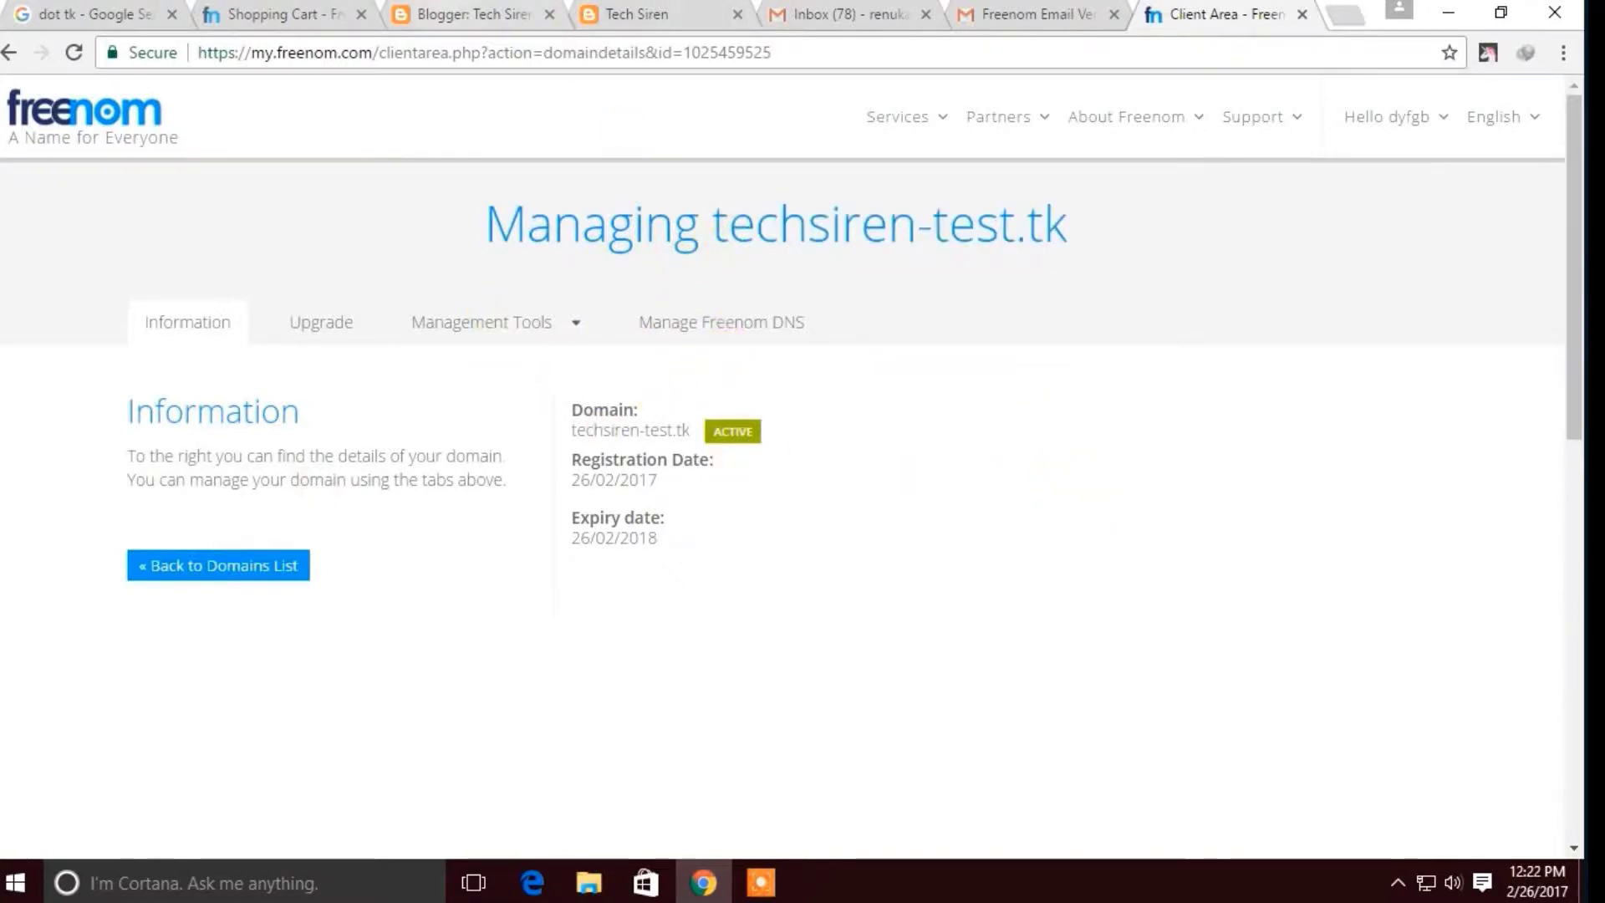
{"action": "left_click", "coordinate": [465, 13]}
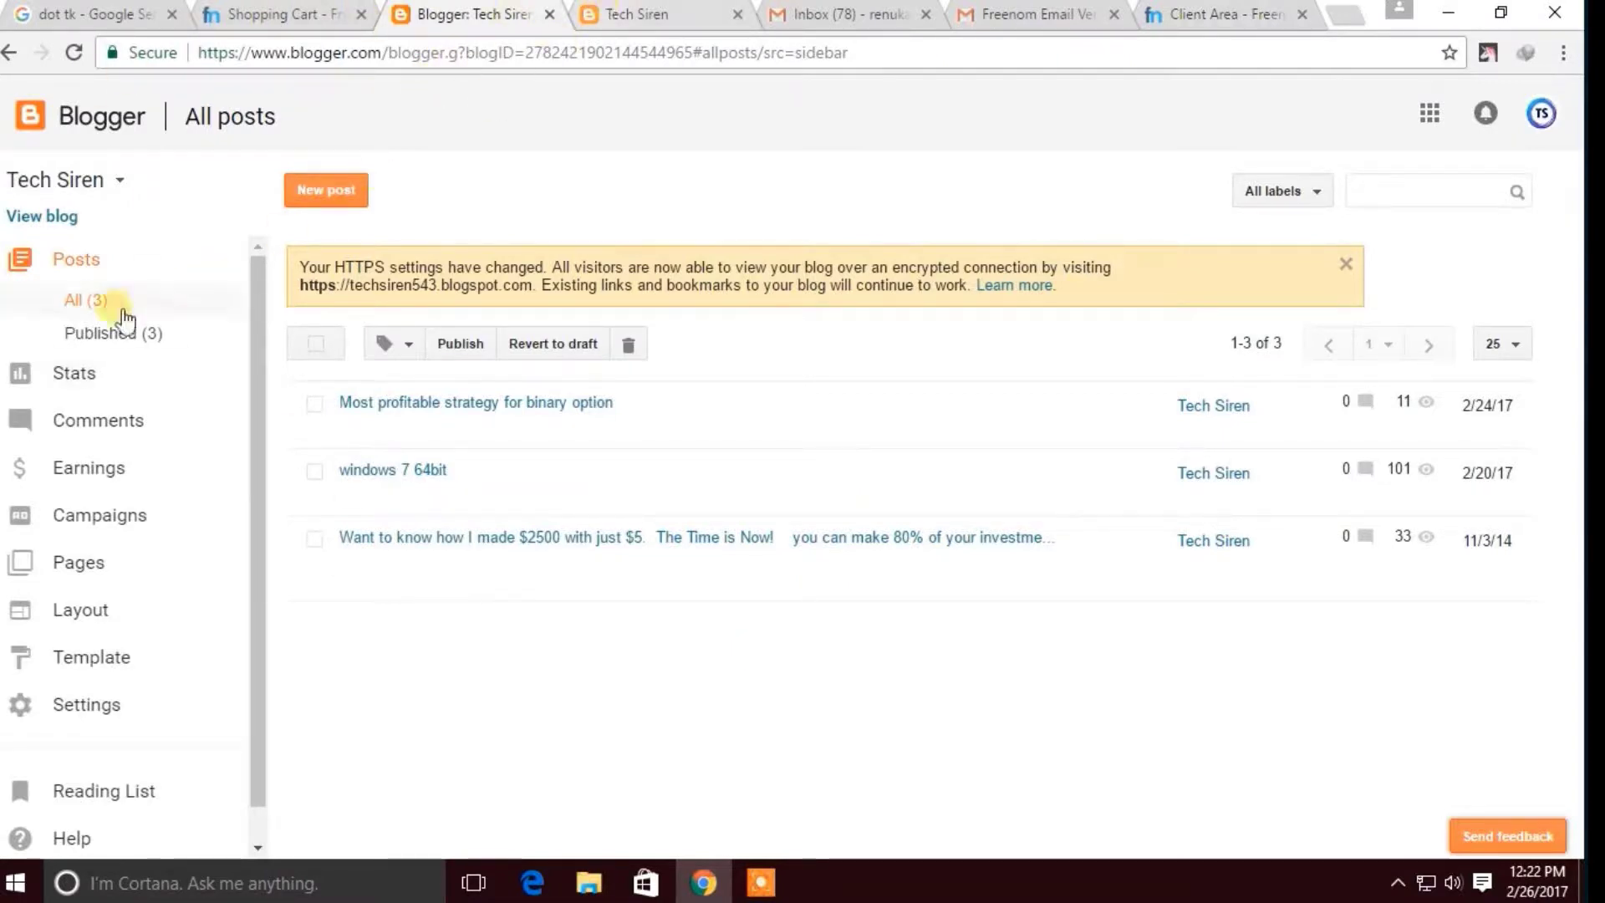
- In Blogger's basic settings, start the third-party domain setup and clear a wrong pasted address
{"action": "left_click", "coordinate": [86, 704]}
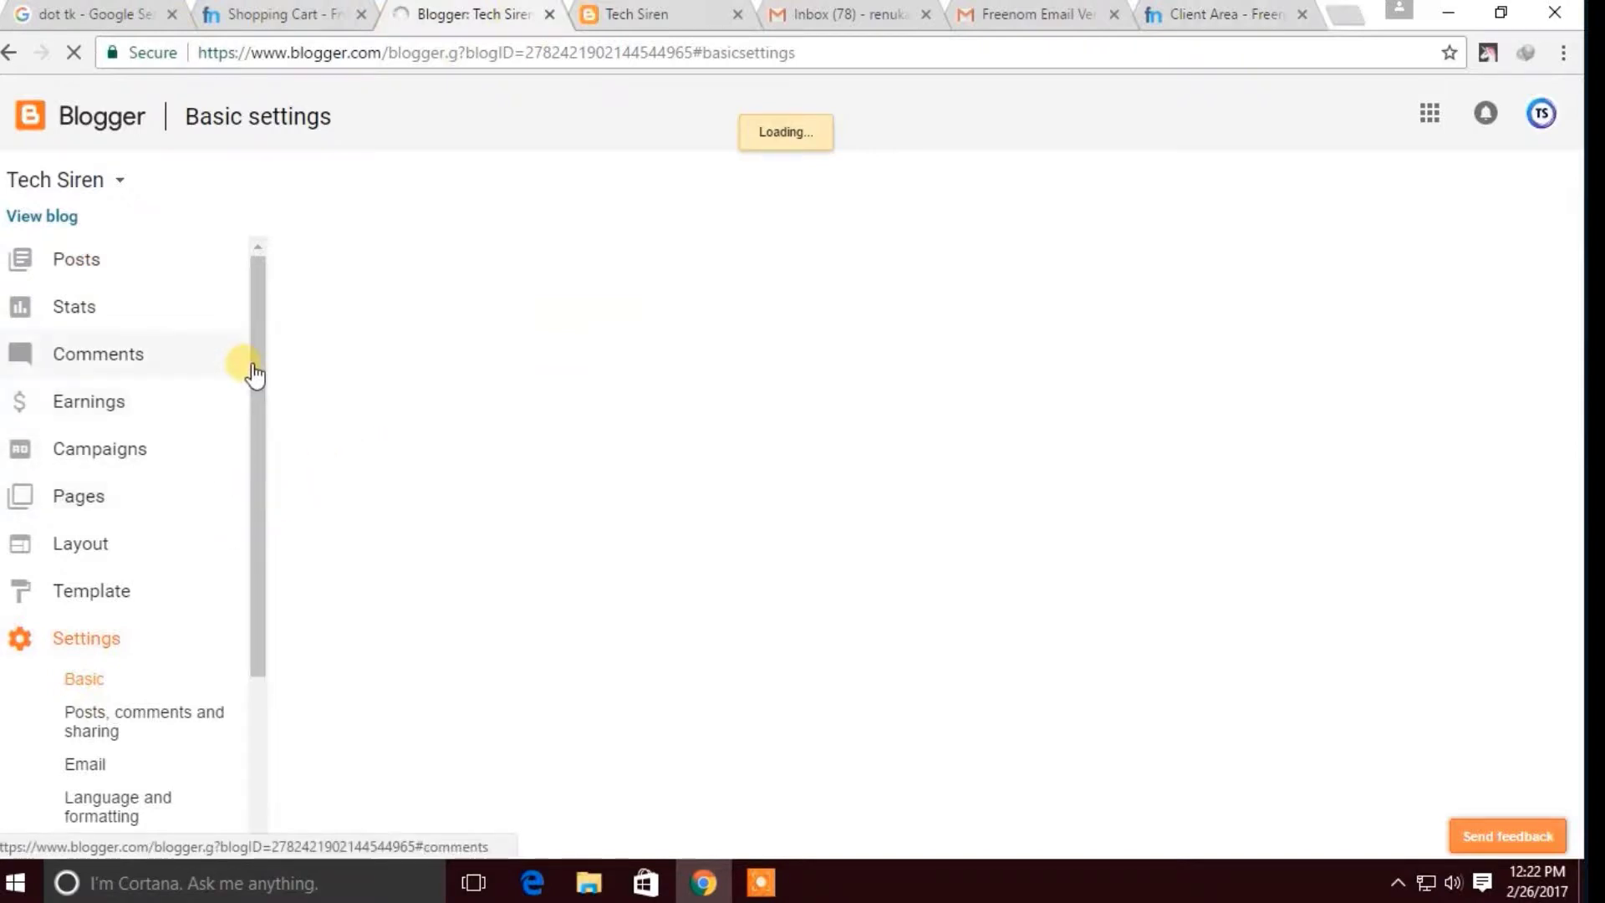
{"action": "scroll", "coordinate": [248, 362], "scroll_direction": "down", "scroll_amount": 1}
{"action": "scroll", "coordinate": [351, 383], "scroll_direction": "down", "scroll_amount": 2}
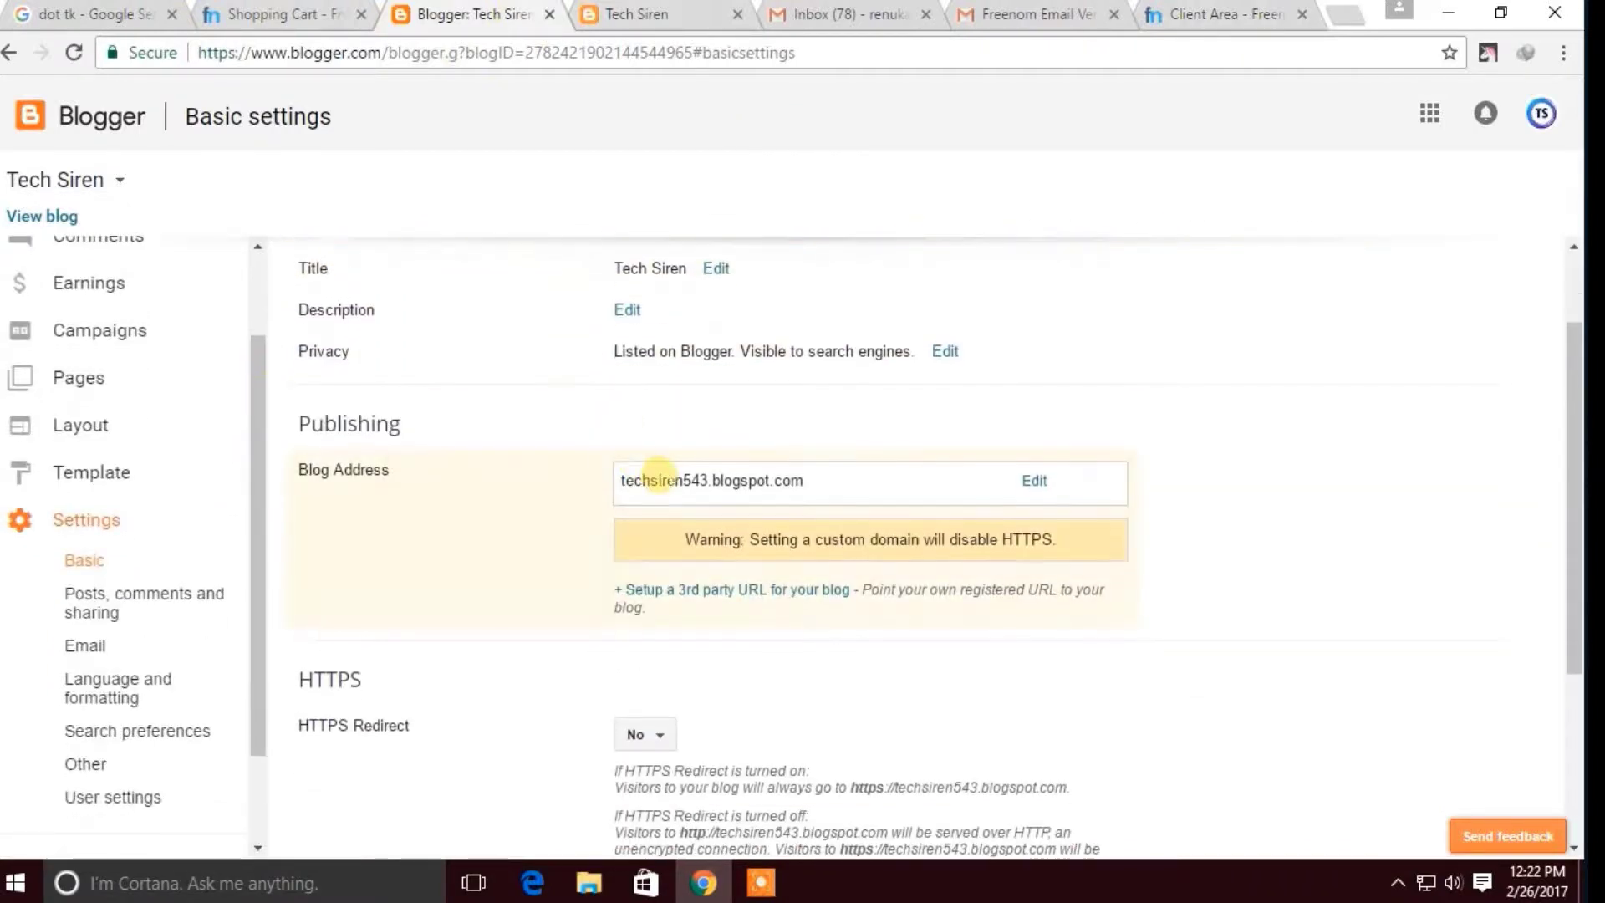
{"action": "scroll", "coordinate": [652, 477], "scroll_direction": "down", "scroll_amount": 2}
{"action": "scroll", "coordinate": [741, 492], "scroll_direction": "down", "scroll_amount": 1}
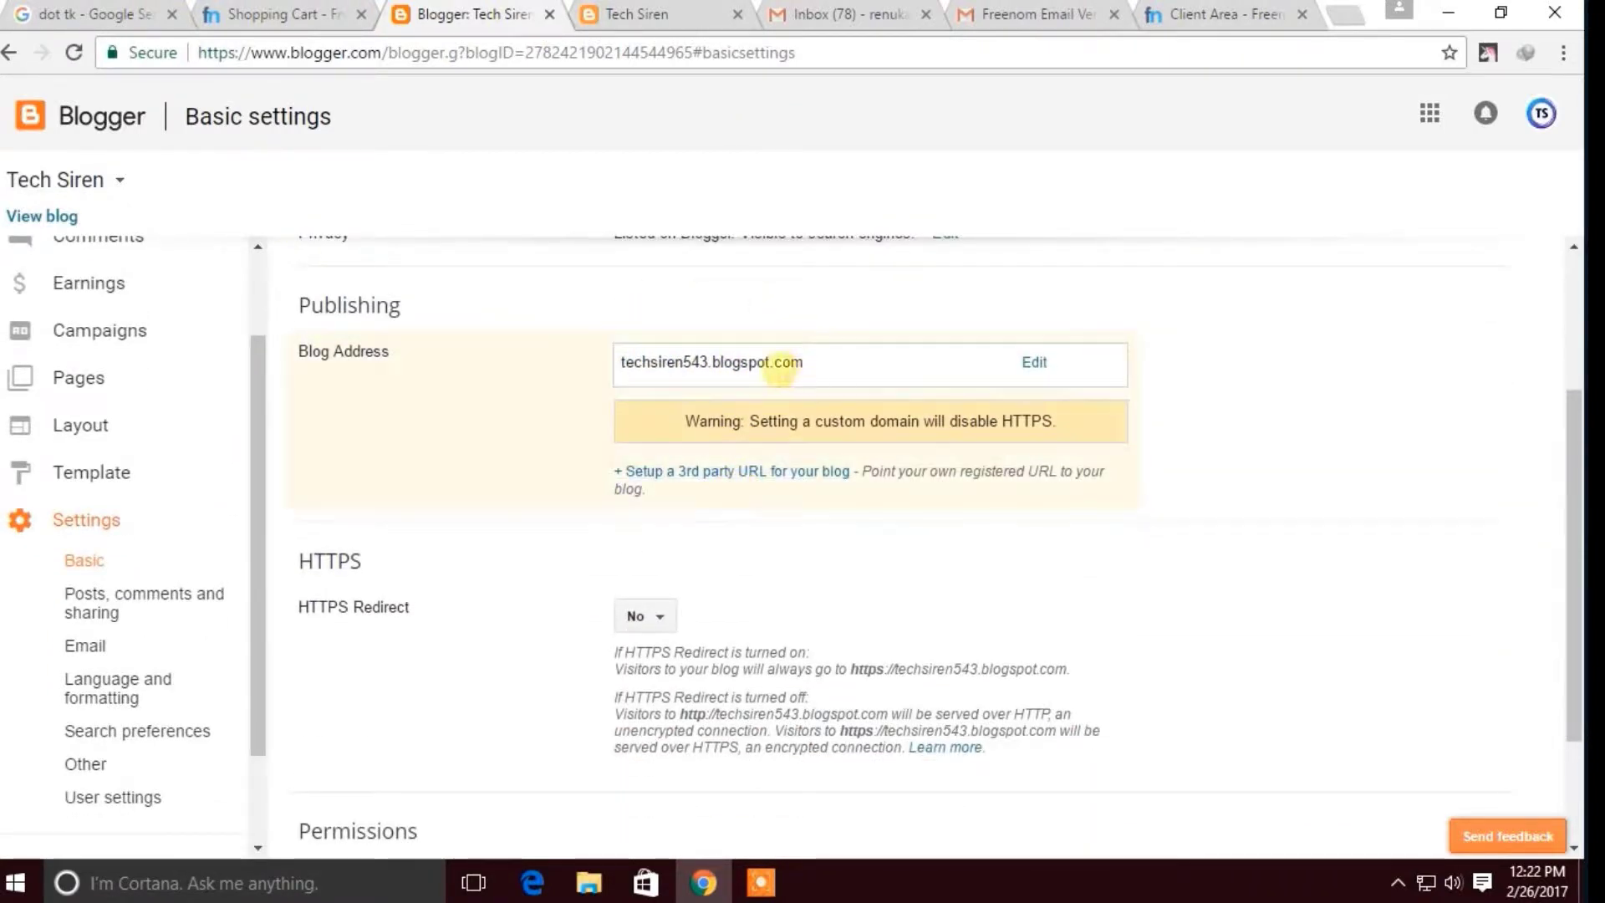
{"action": "left_click", "coordinate": [714, 471]}
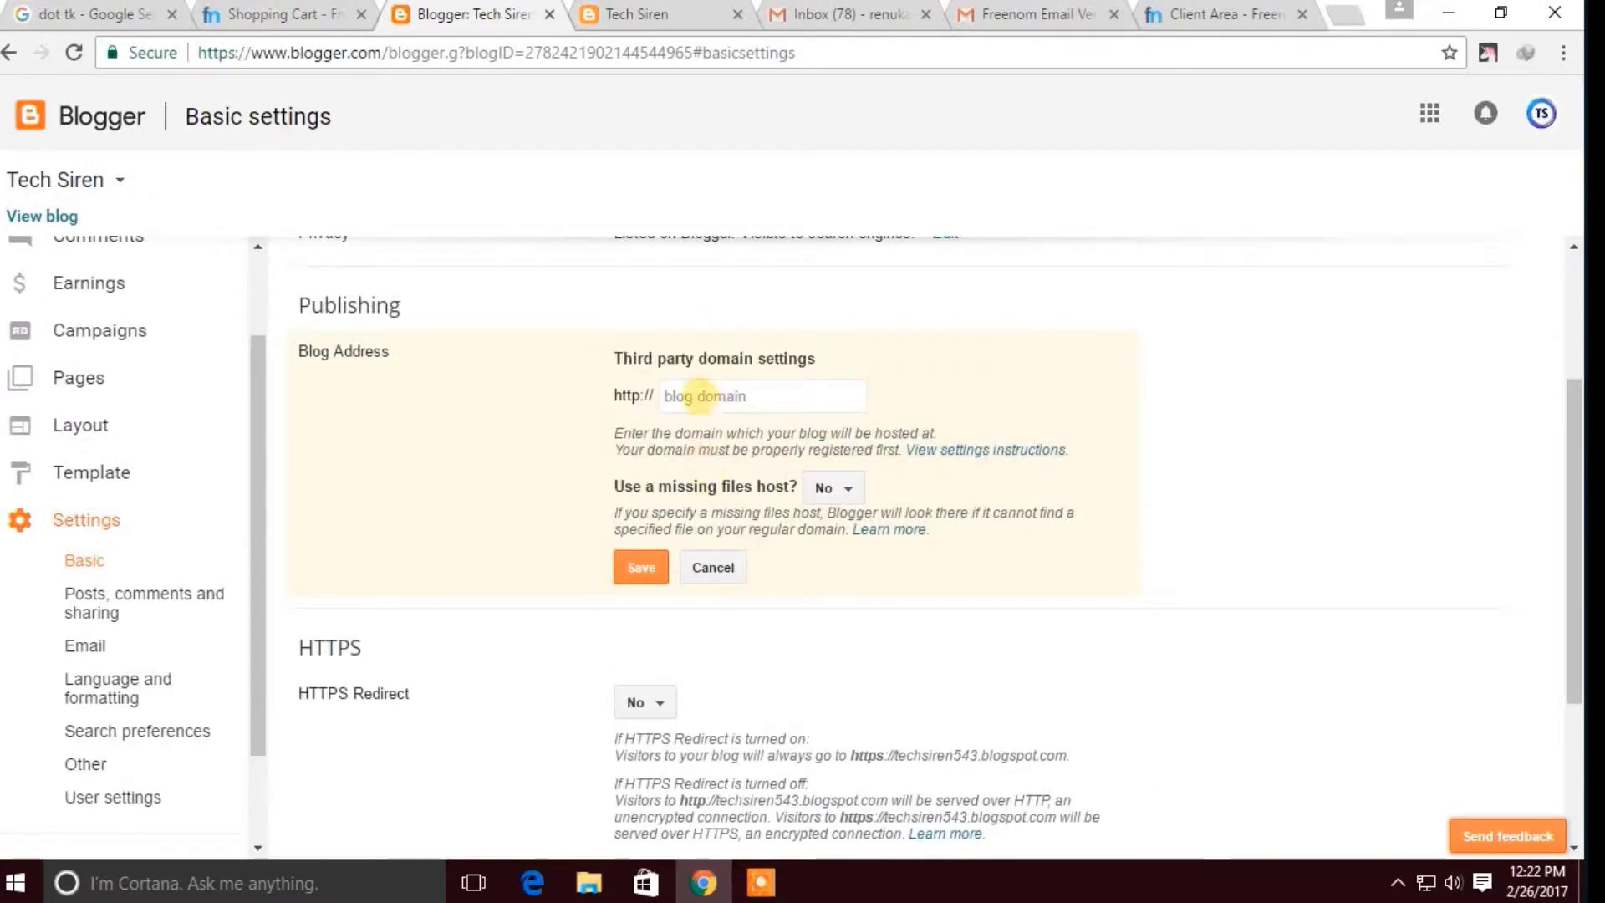
{"action": "left_click", "coordinate": [702, 396]}
{"action": "type", "text": "https://twitter.com/tech_siren"}
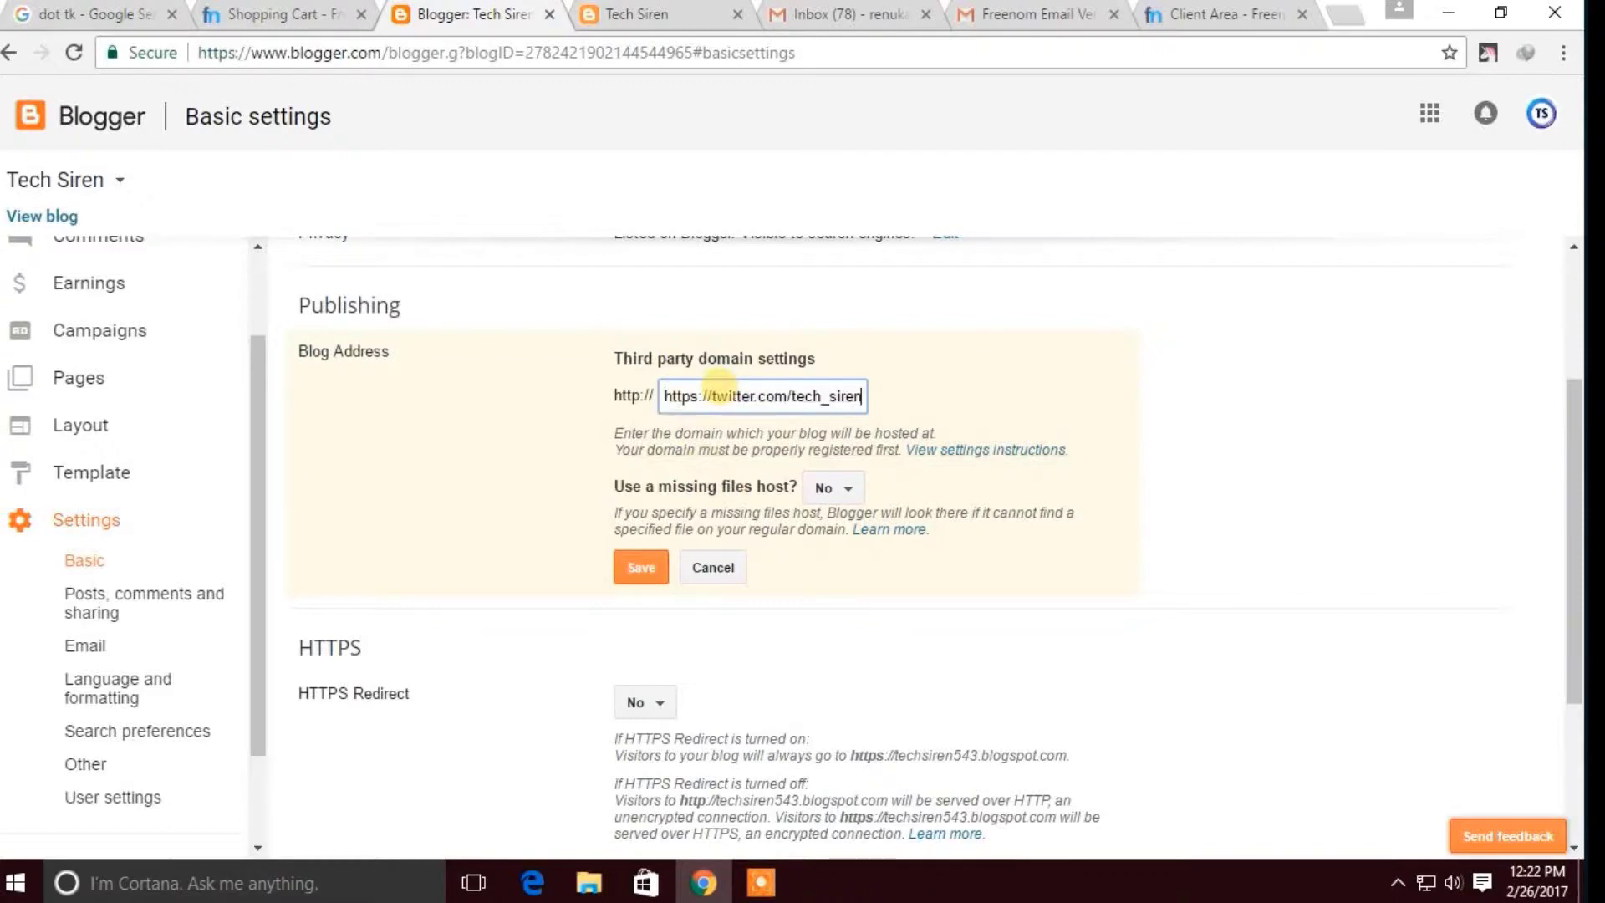
{"action": "key", "text": "ctrl+a"}
{"action": "key", "text": "BackSpace"}
{"action": "left_click", "coordinate": [1222, 14]}
{"action": "left_click_drag", "start_coordinate": [1074, 223], "coordinate": [715, 236]}
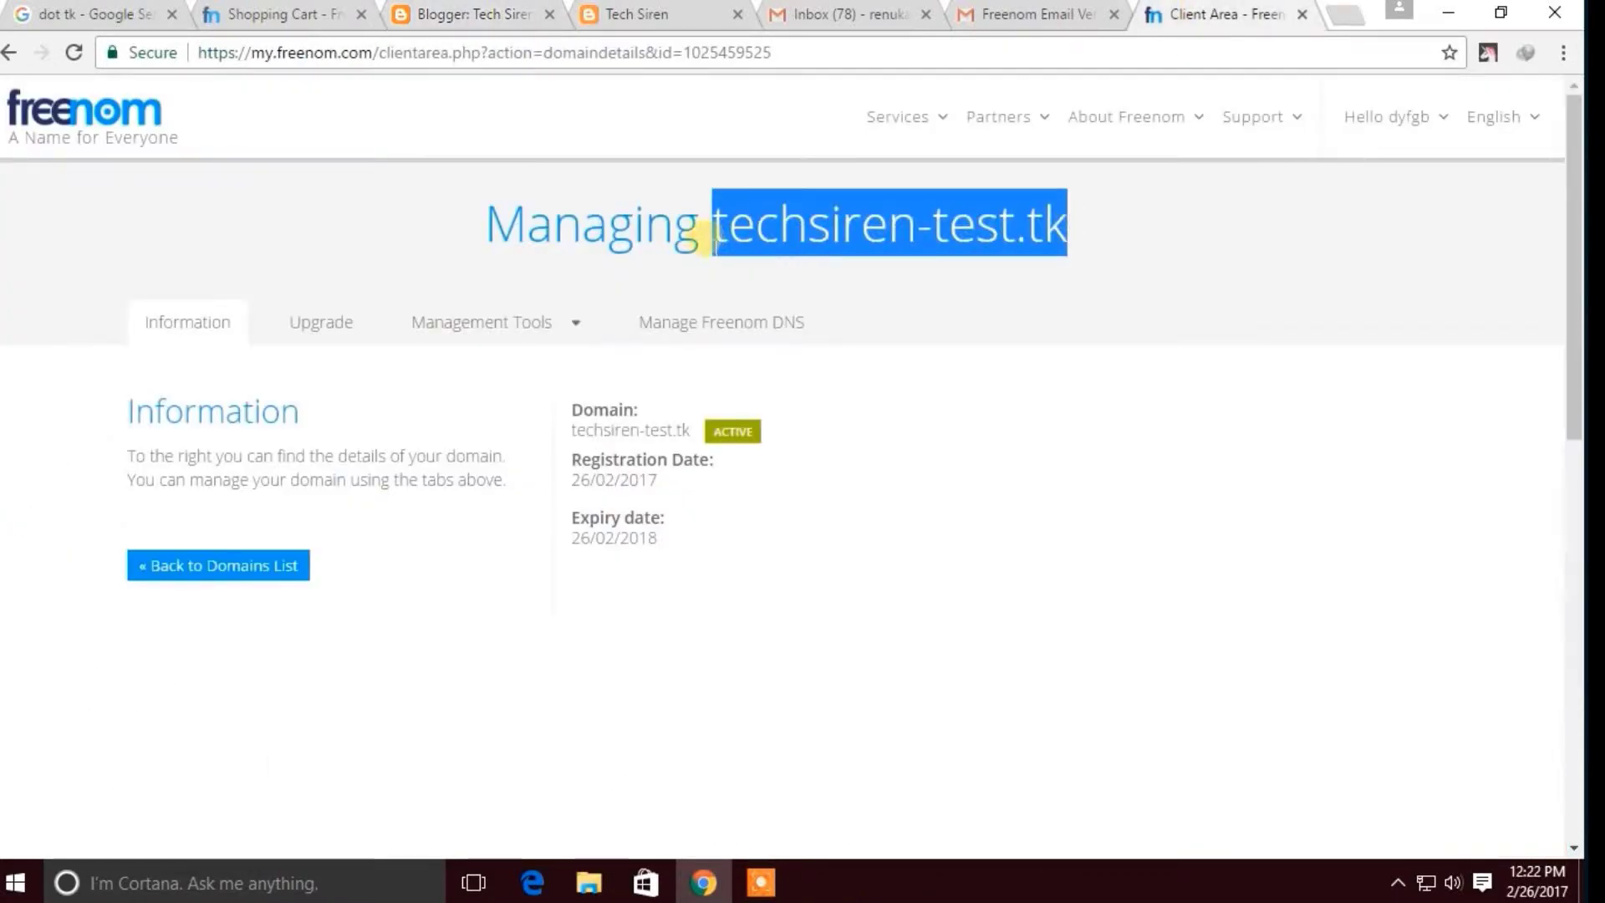
{"action": "key", "text": "ctrl+c"}
{"action": "left_click", "coordinate": [457, 15]}
{"action": "left_click", "coordinate": [753, 395]}
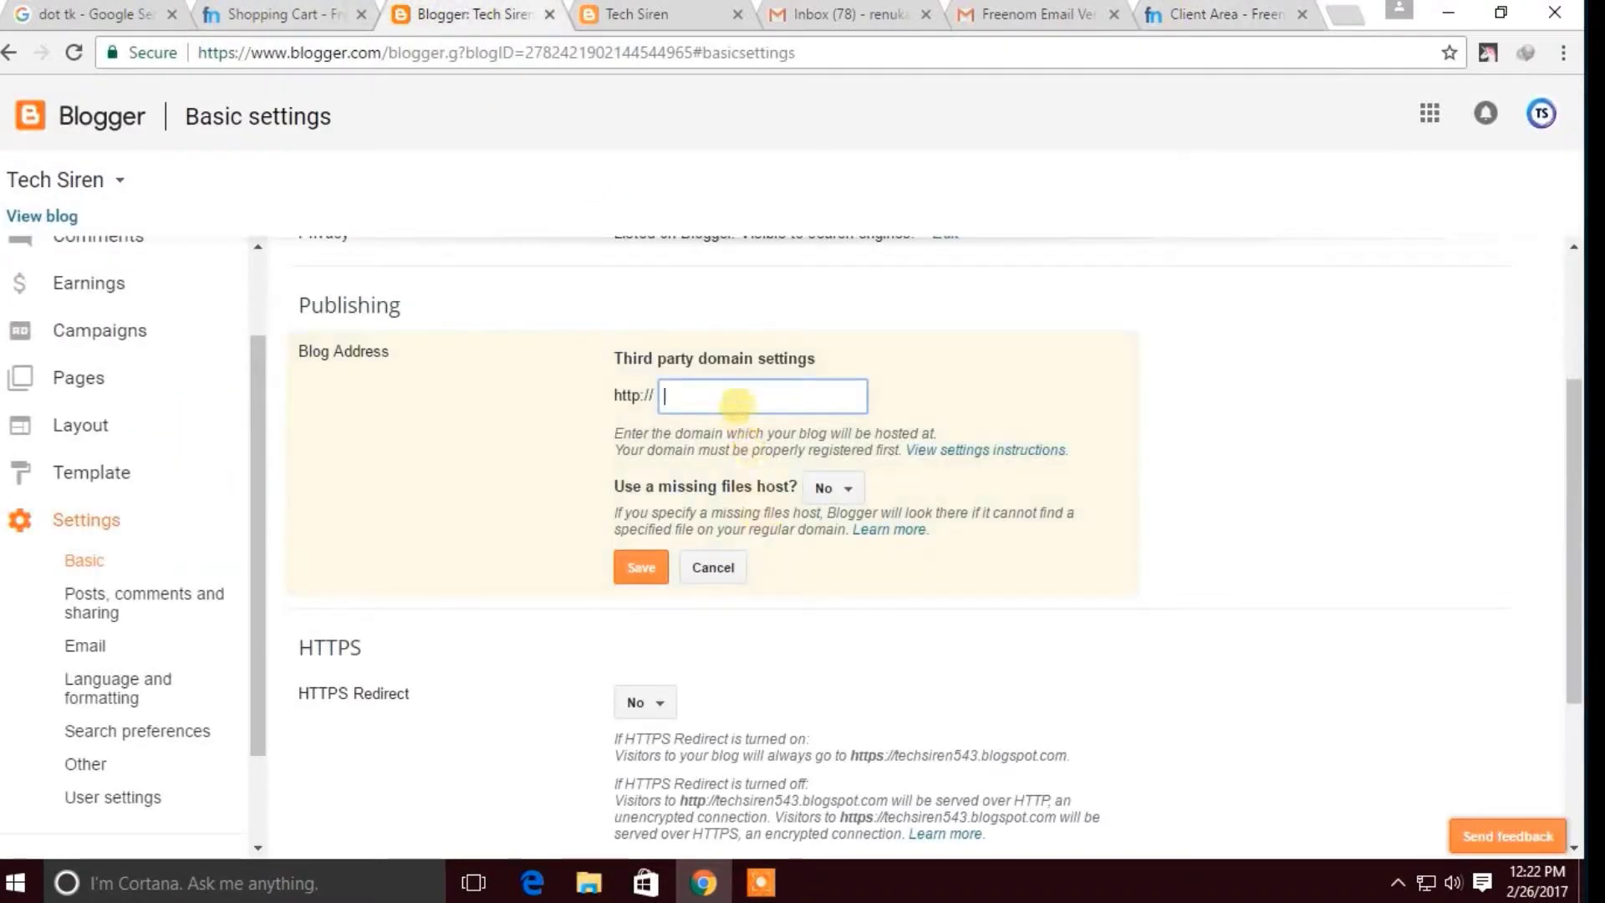
{"action": "type", "text": "www."}
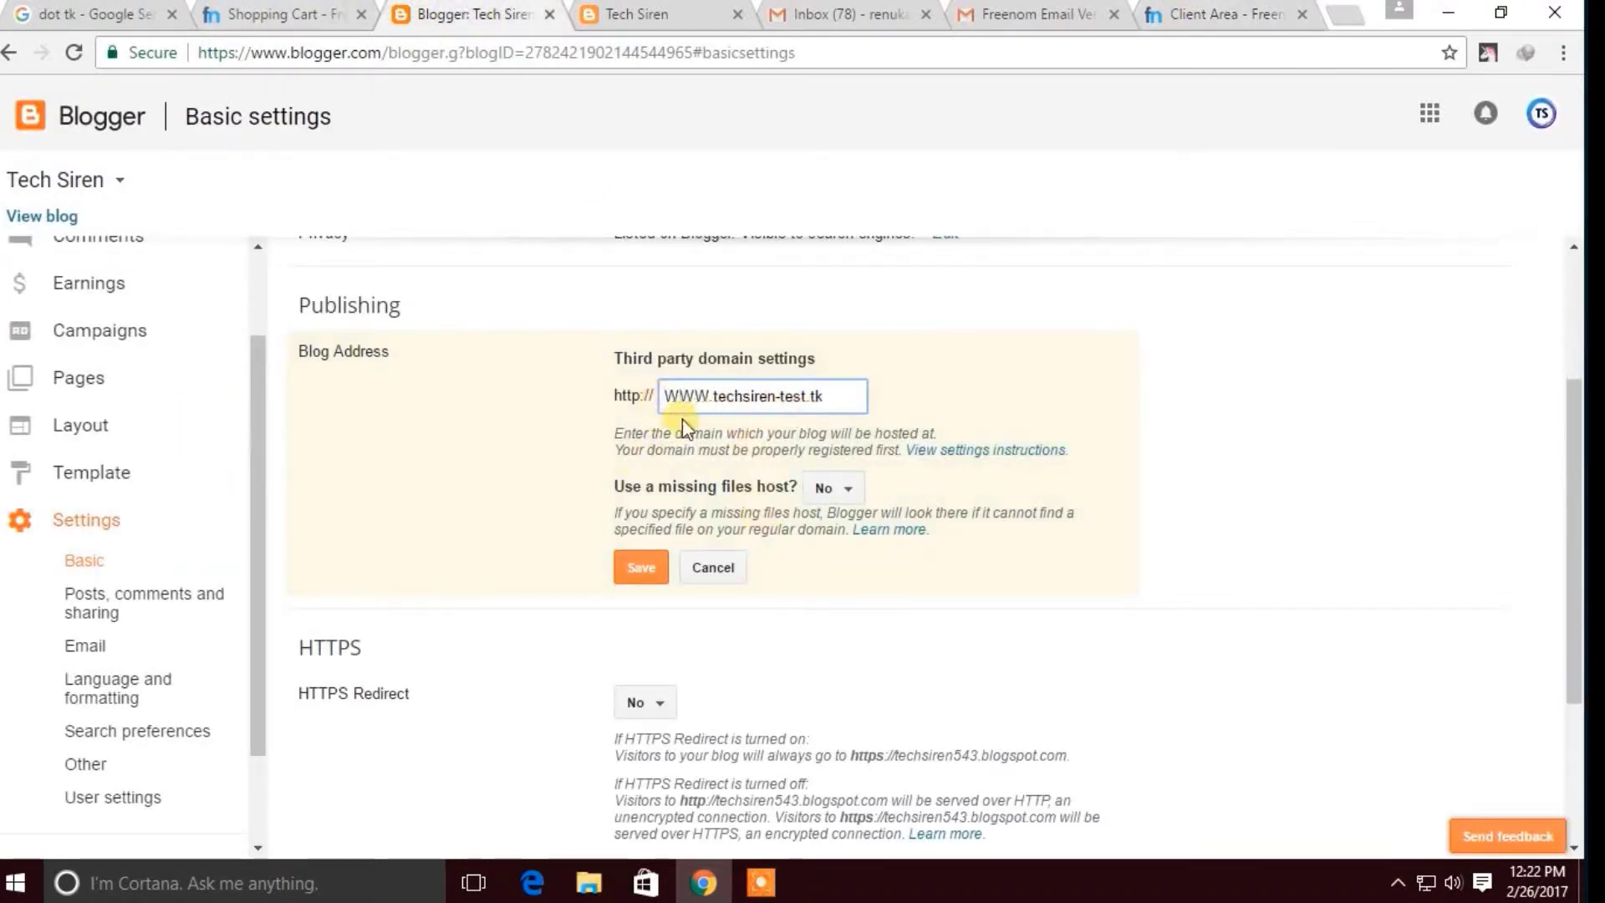
{"action": "key", "text": "ctrl+z"}
{"action": "type", "text": "."}
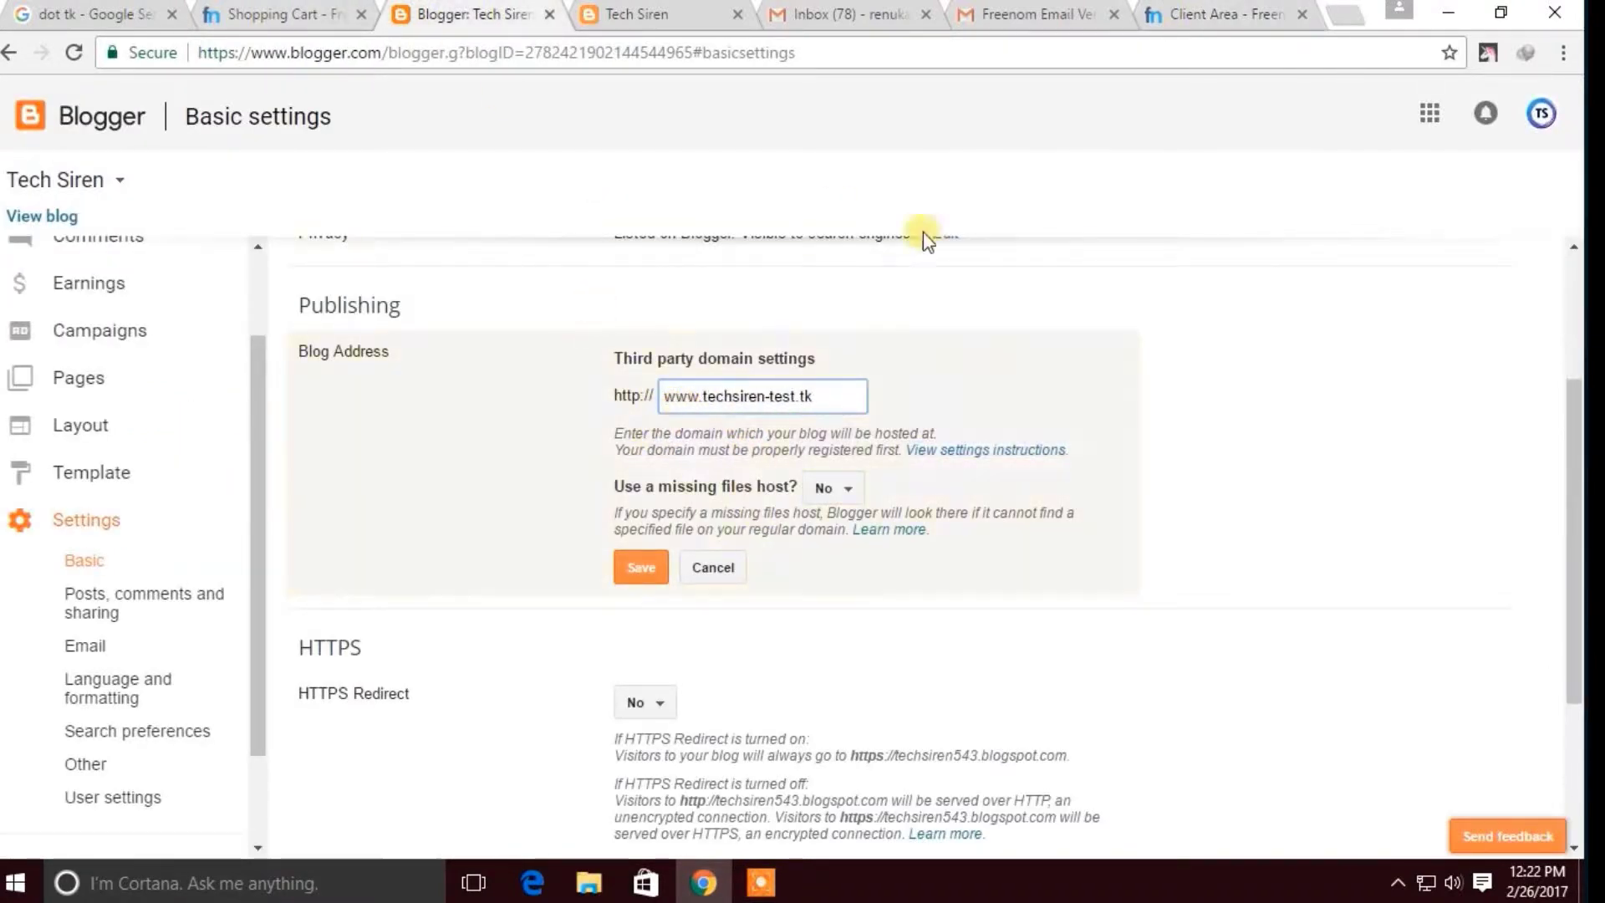
{"action": "left_click", "coordinate": [643, 568]}
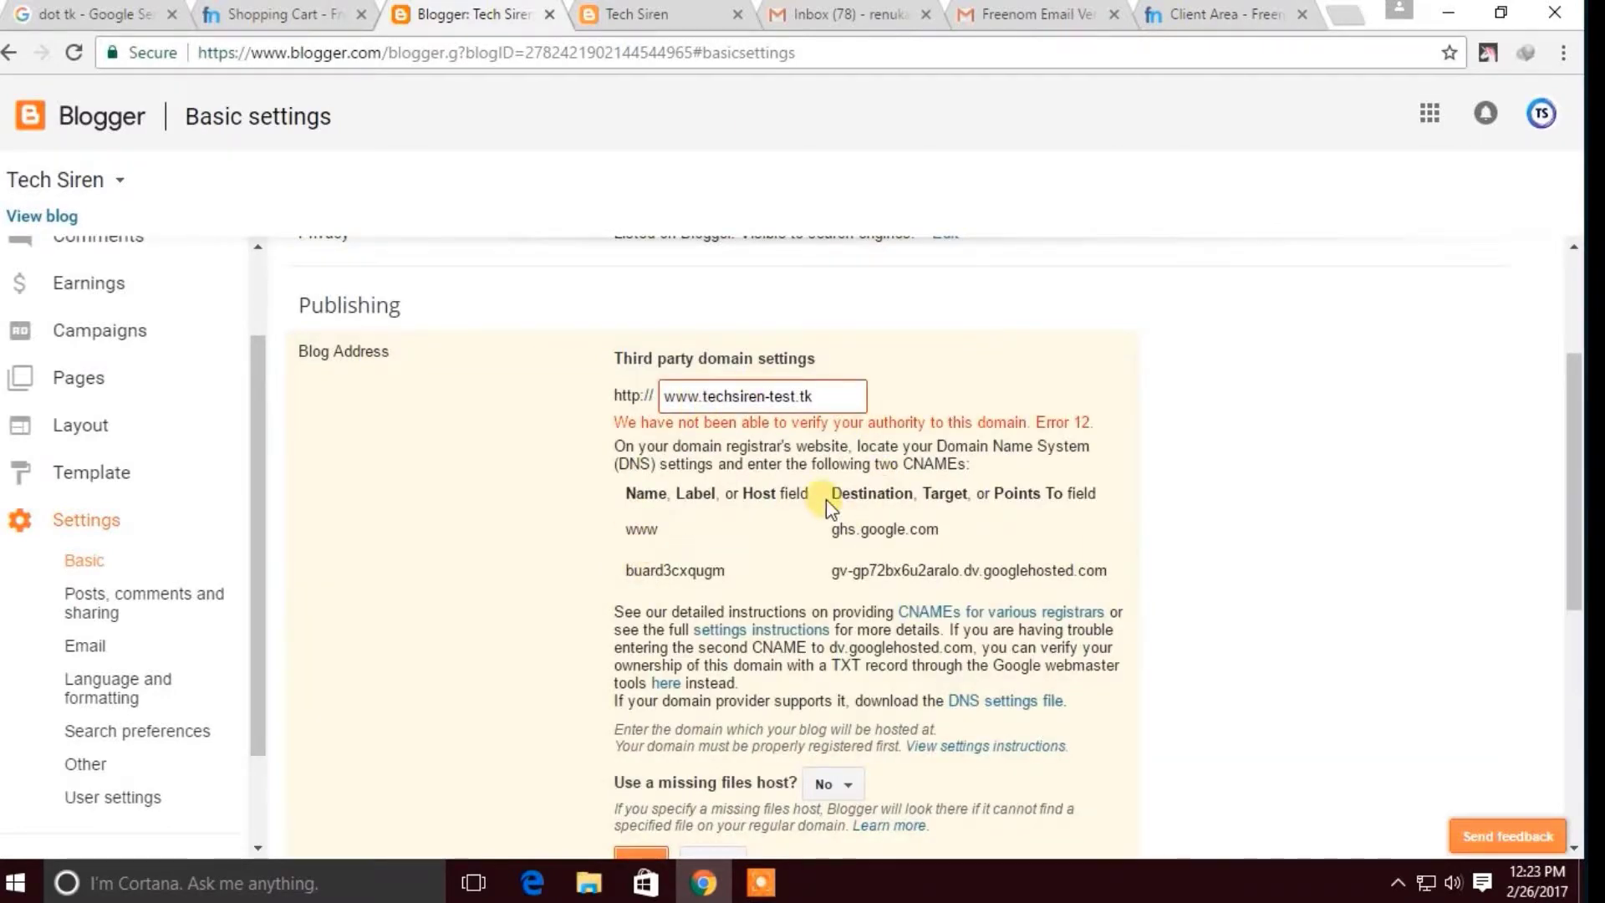
{"action": "scroll", "coordinate": [827, 501], "scroll_direction": "down", "scroll_amount": 1}
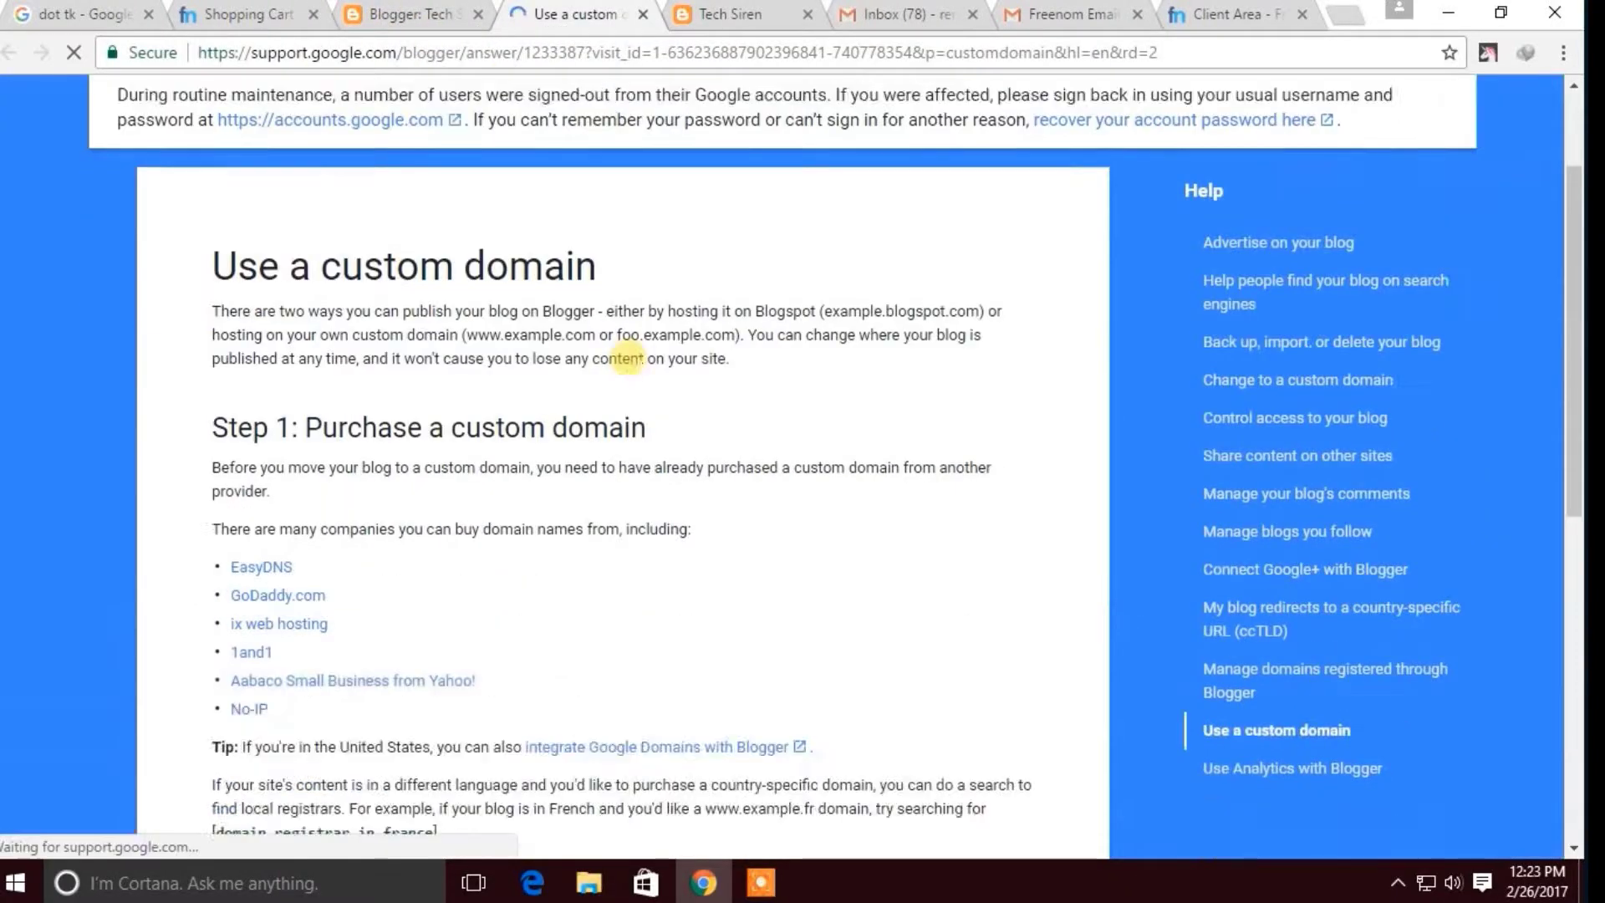
{"action": "scroll", "coordinate": [618, 363], "scroll_direction": "down", "scroll_amount": 1}
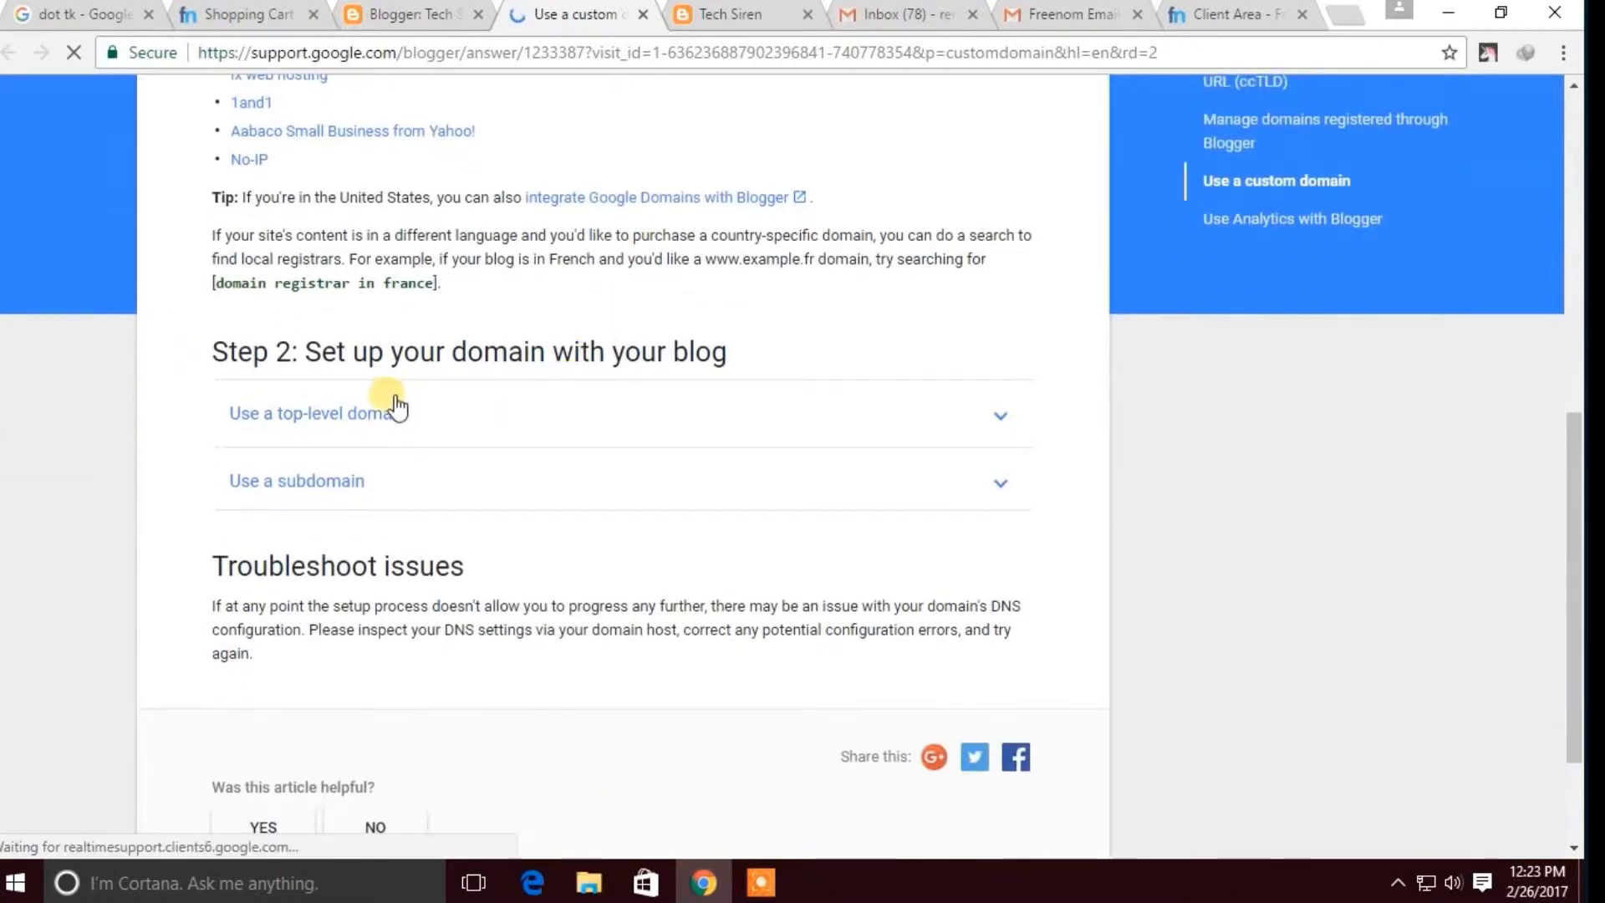
- Read the top-level domain setup steps with the four Google IPs, then return to Freenom
{"action": "left_click", "coordinate": [376, 417]}
{"action": "scroll", "coordinate": [536, 310], "scroll_direction": "down", "scroll_amount": 5}
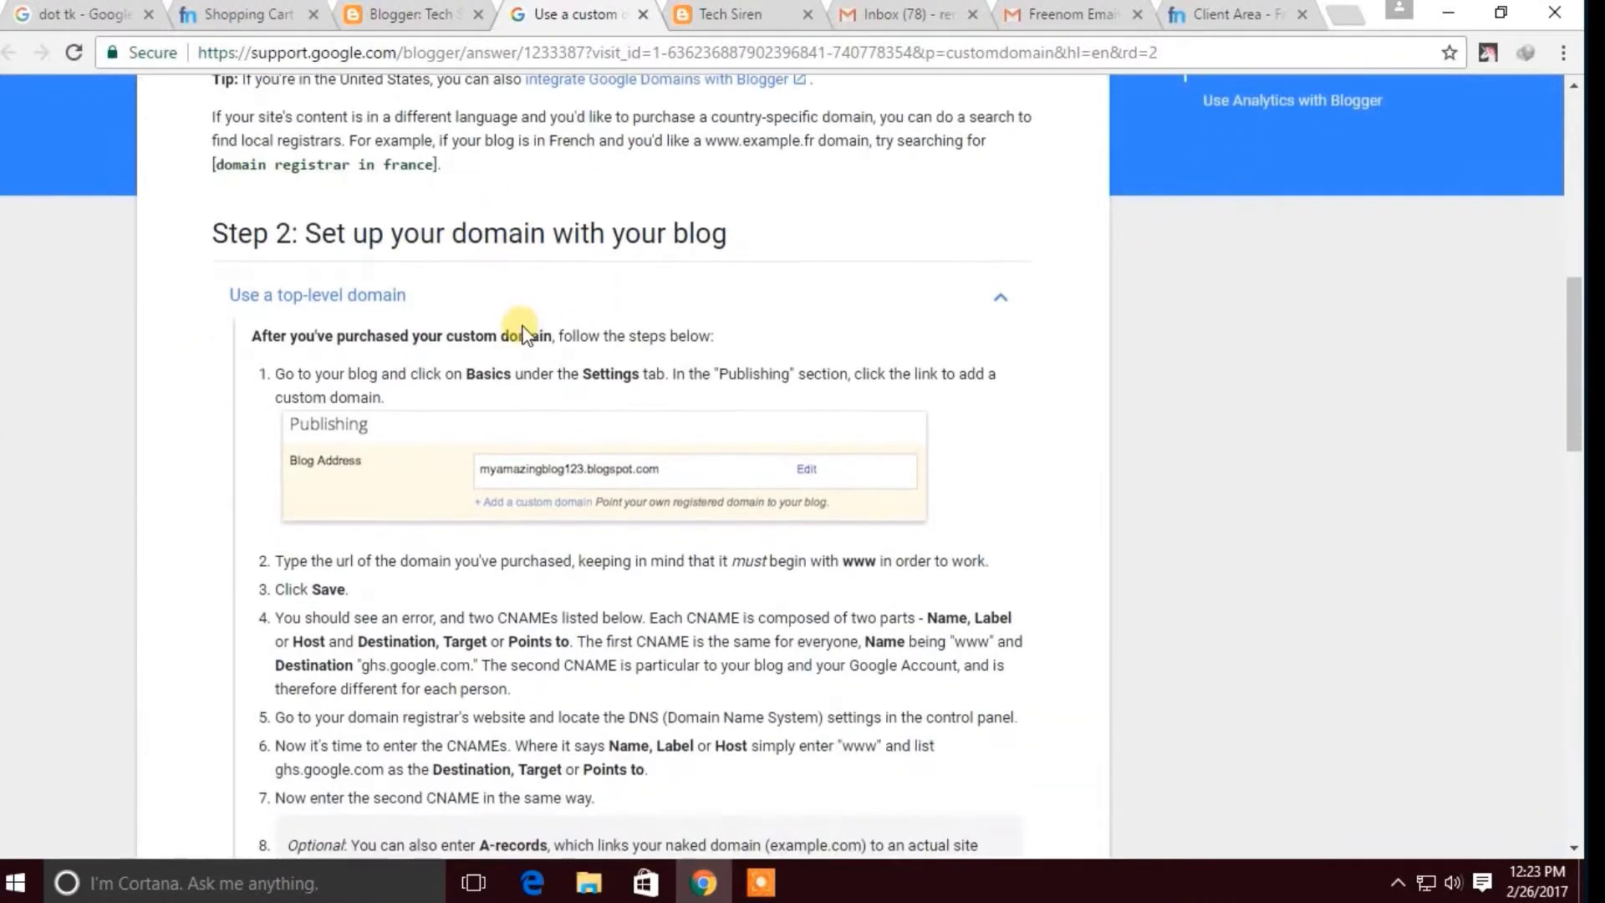
{"action": "scroll", "coordinate": [535, 310], "scroll_direction": "down", "scroll_amount": 5}
{"action": "scroll", "coordinate": [543, 311], "scroll_direction": "down", "scroll_amount": 2}
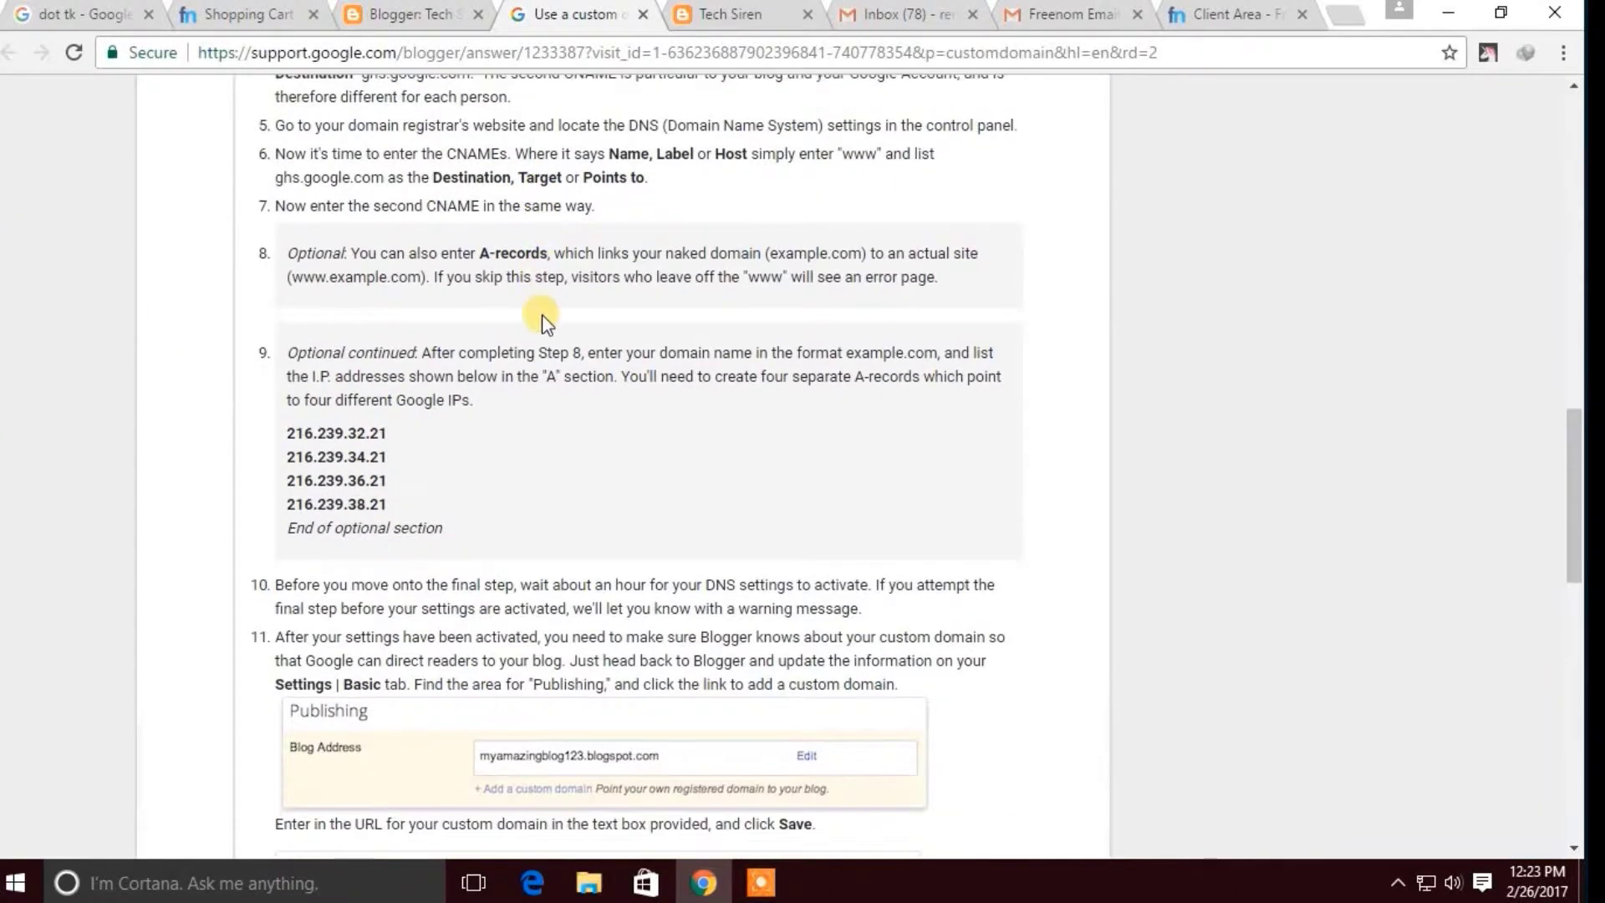
{"action": "scroll", "coordinate": [542, 312], "scroll_direction": "down", "scroll_amount": 2}
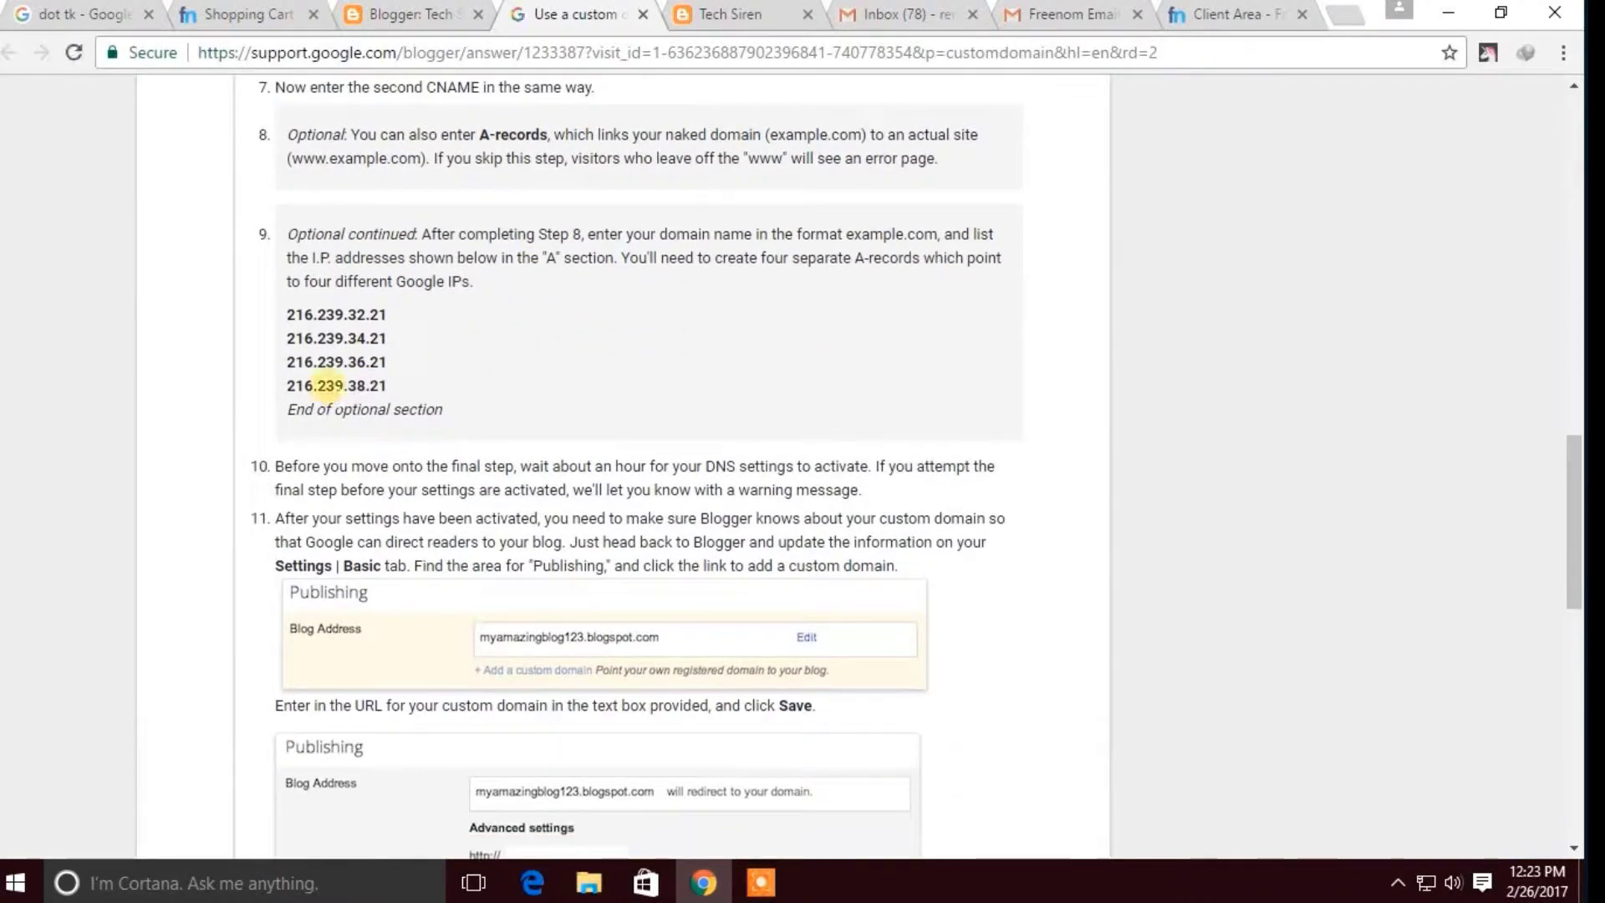
{"action": "left_click_drag", "start_coordinate": [287, 311], "coordinate": [456, 376]}
{"action": "left_click", "coordinate": [505, 355]}
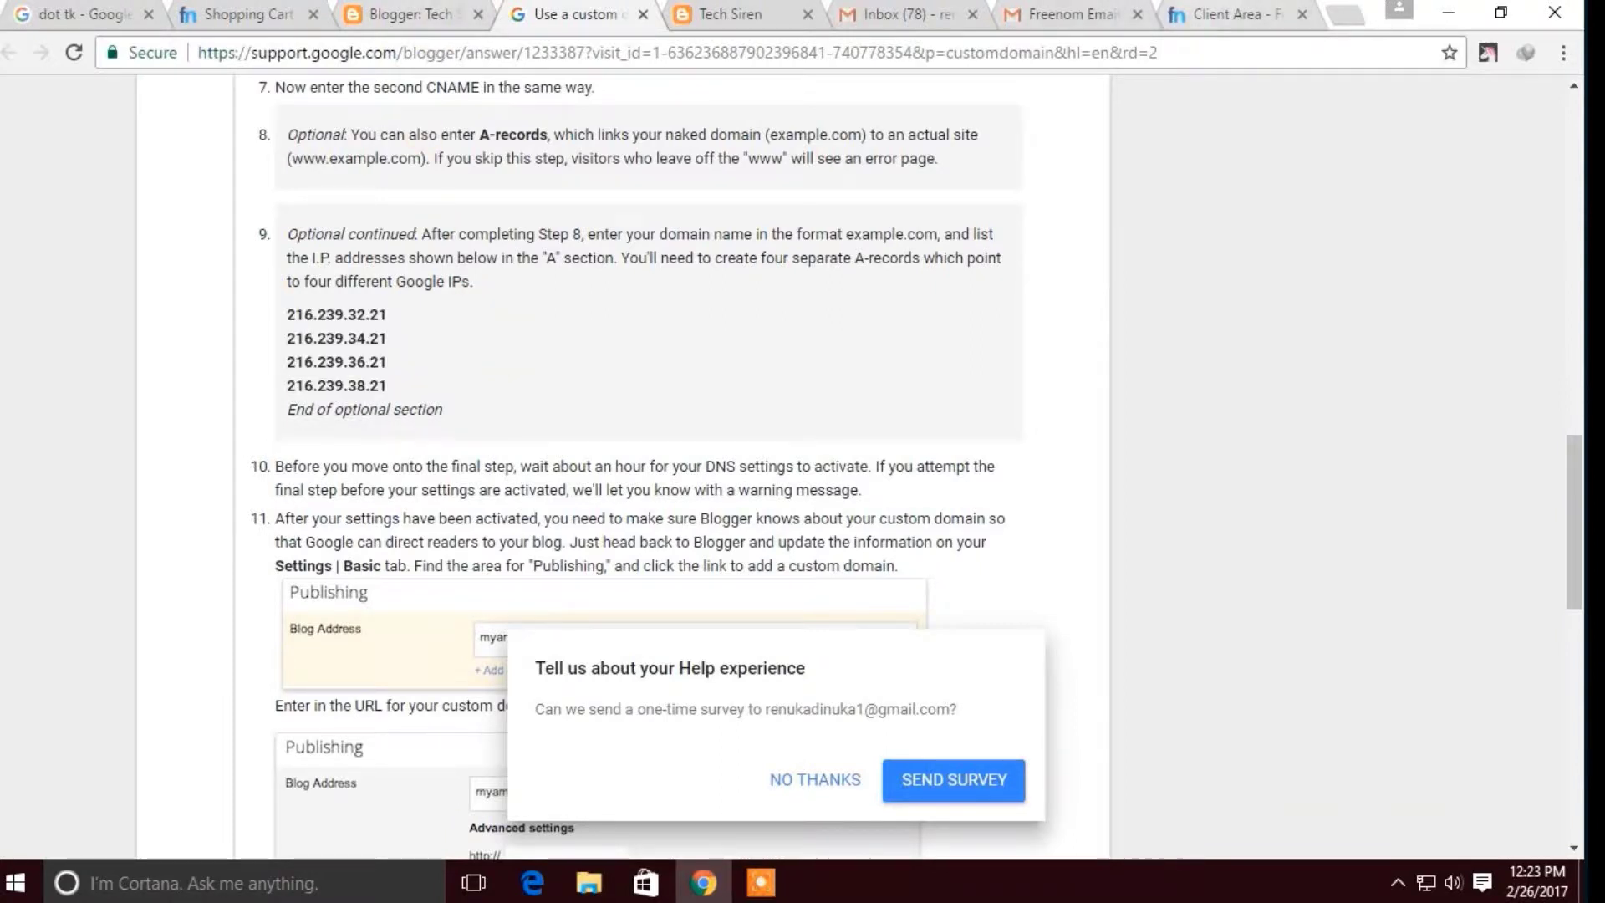
{"action": "left_click", "coordinate": [1223, 14]}
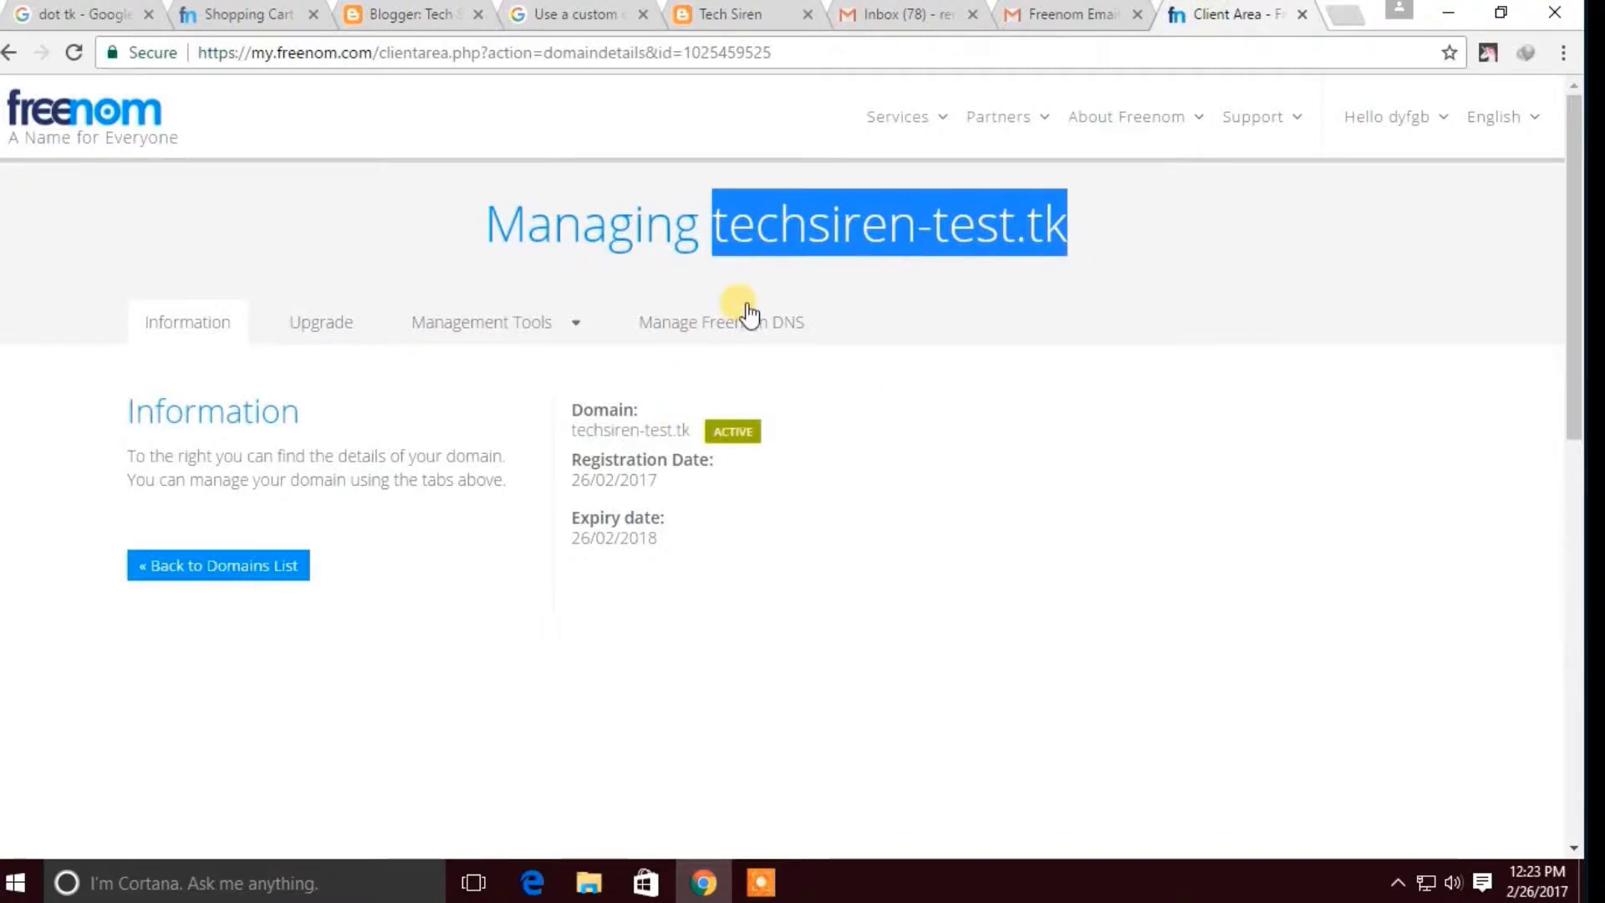
- In Freenom DNS, enter A records targeting 216.239.32.21 and 216.239.34.21 copied from the help page
{"action": "left_click", "coordinate": [724, 323]}
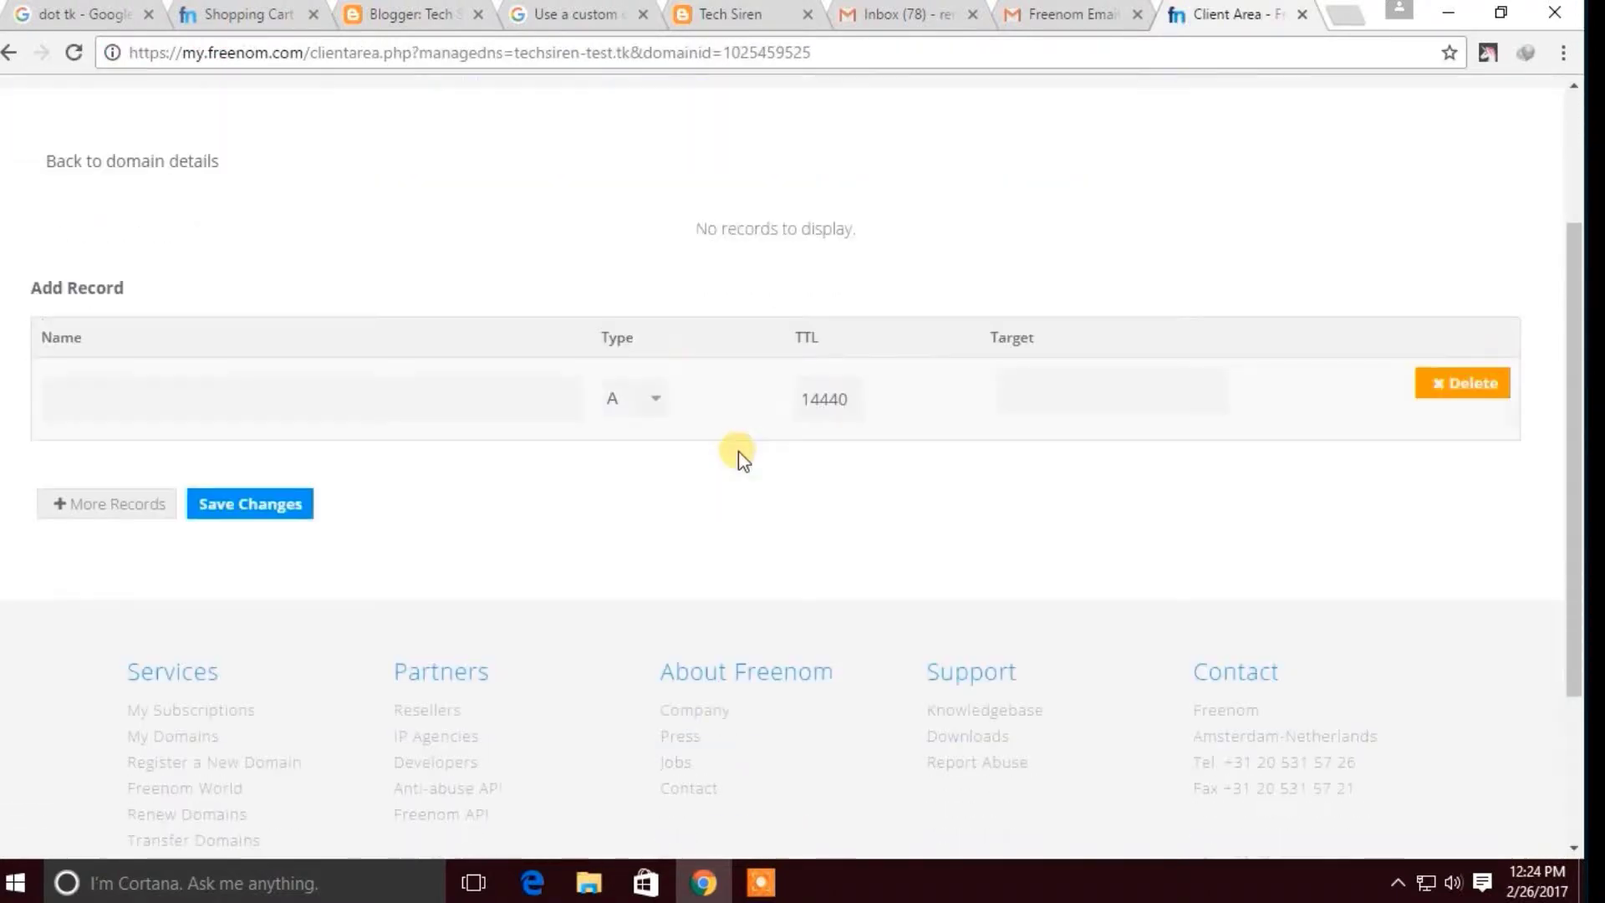
{"action": "scroll", "coordinate": [737, 454], "scroll_direction": "down", "scroll_amount": 1}
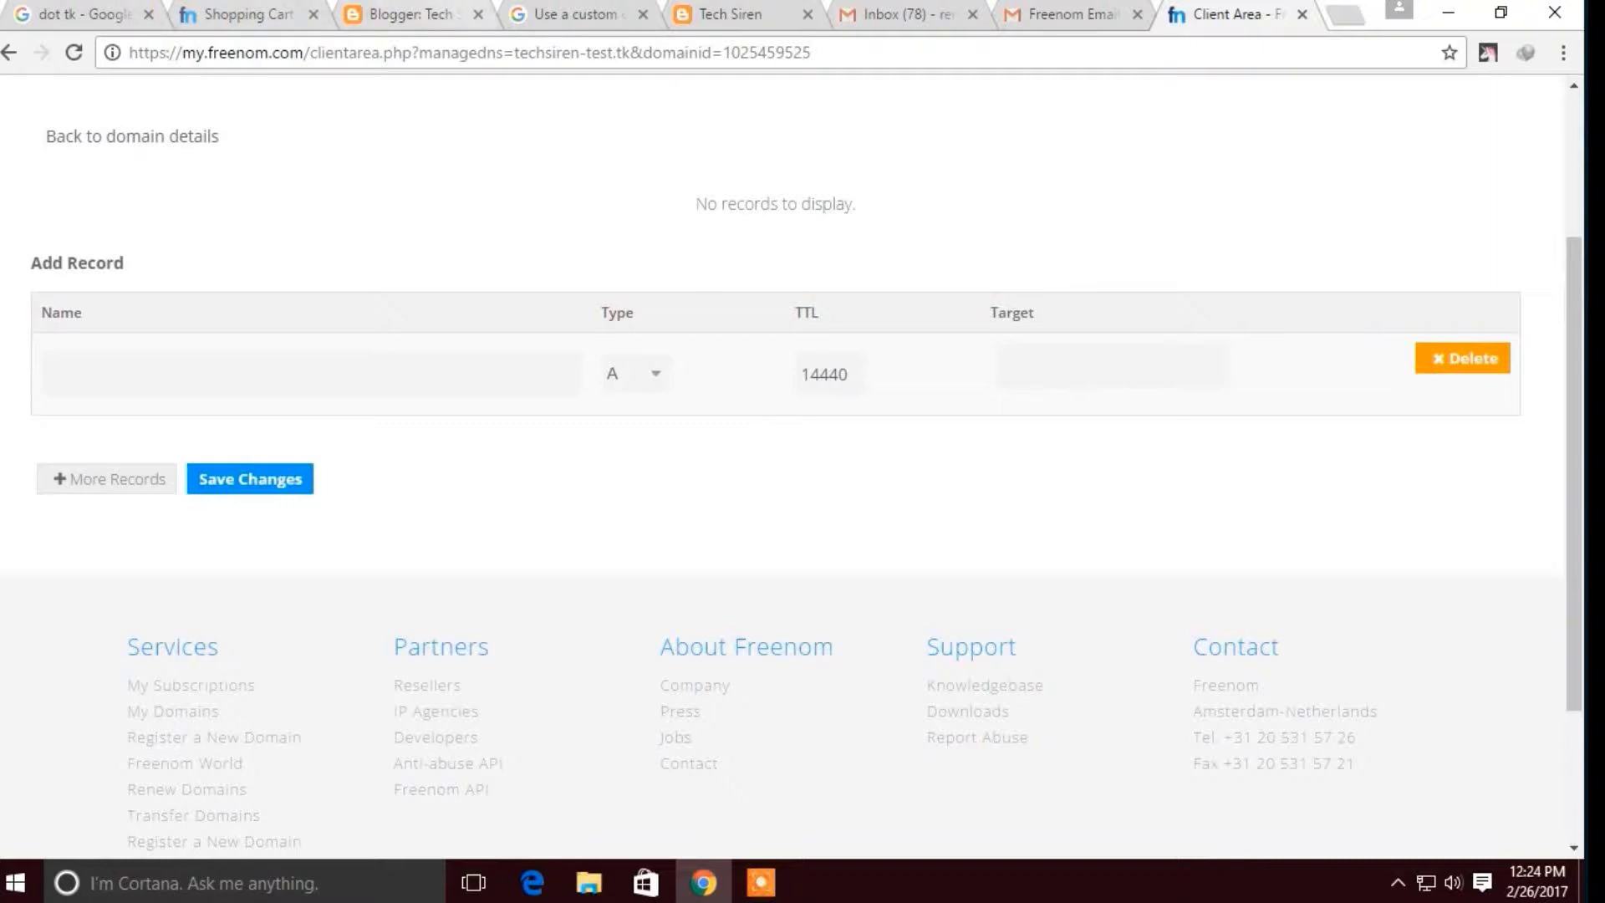
{"action": "left_click", "coordinate": [575, 15]}
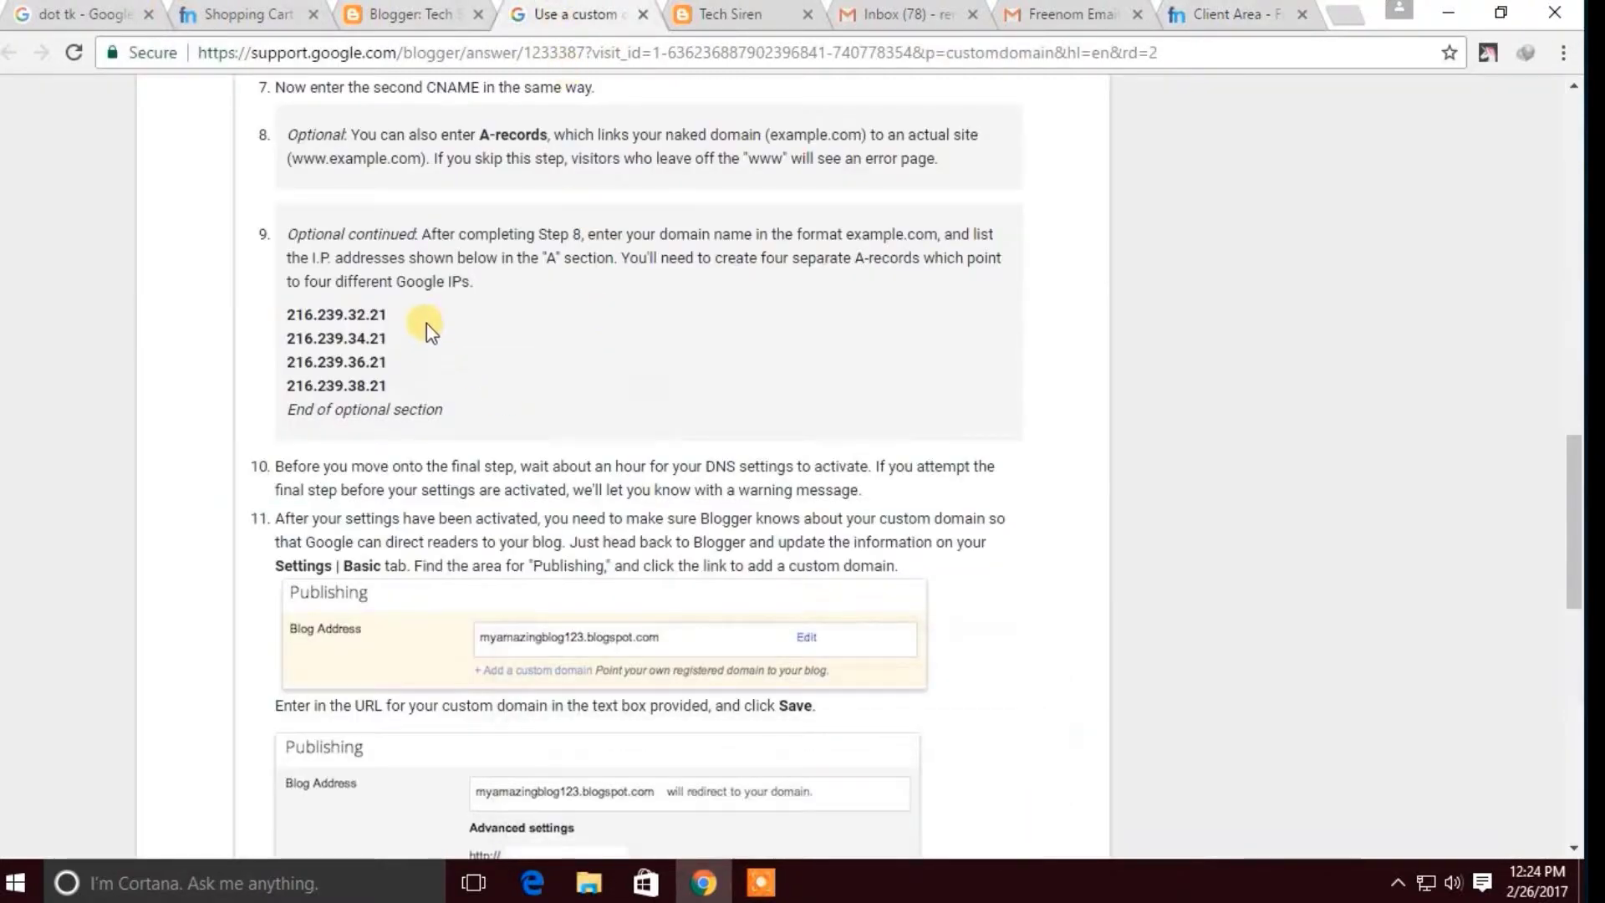
{"action": "left_click_drag", "start_coordinate": [388, 316], "coordinate": [288, 315]}
{"action": "key", "text": "ctrl+c"}
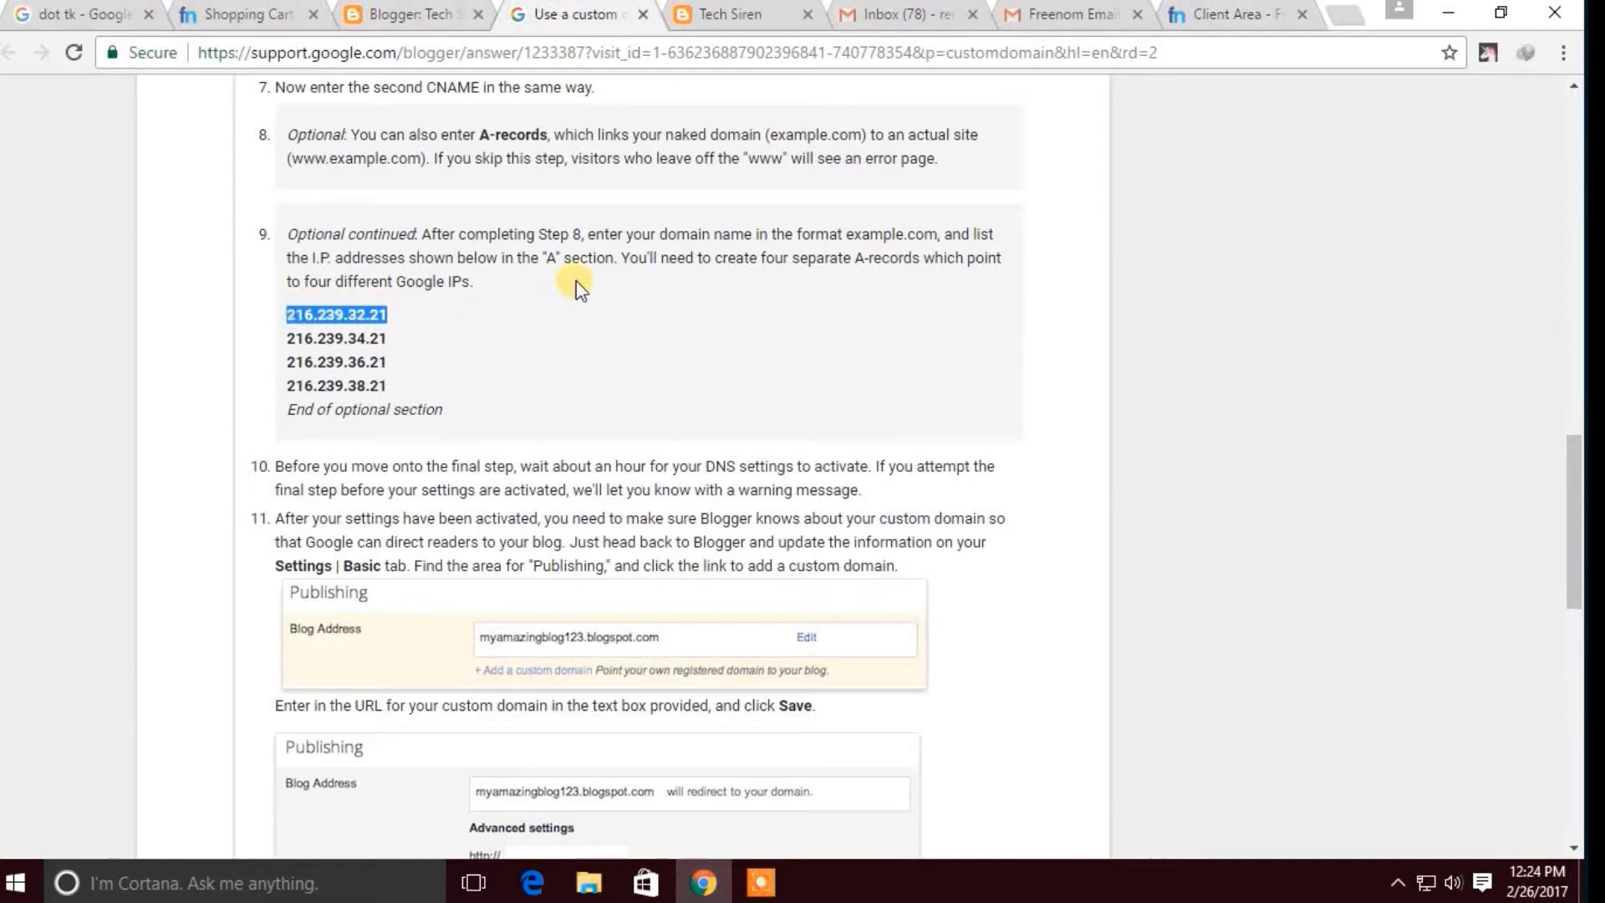
{"action": "left_click", "coordinate": [1235, 14]}
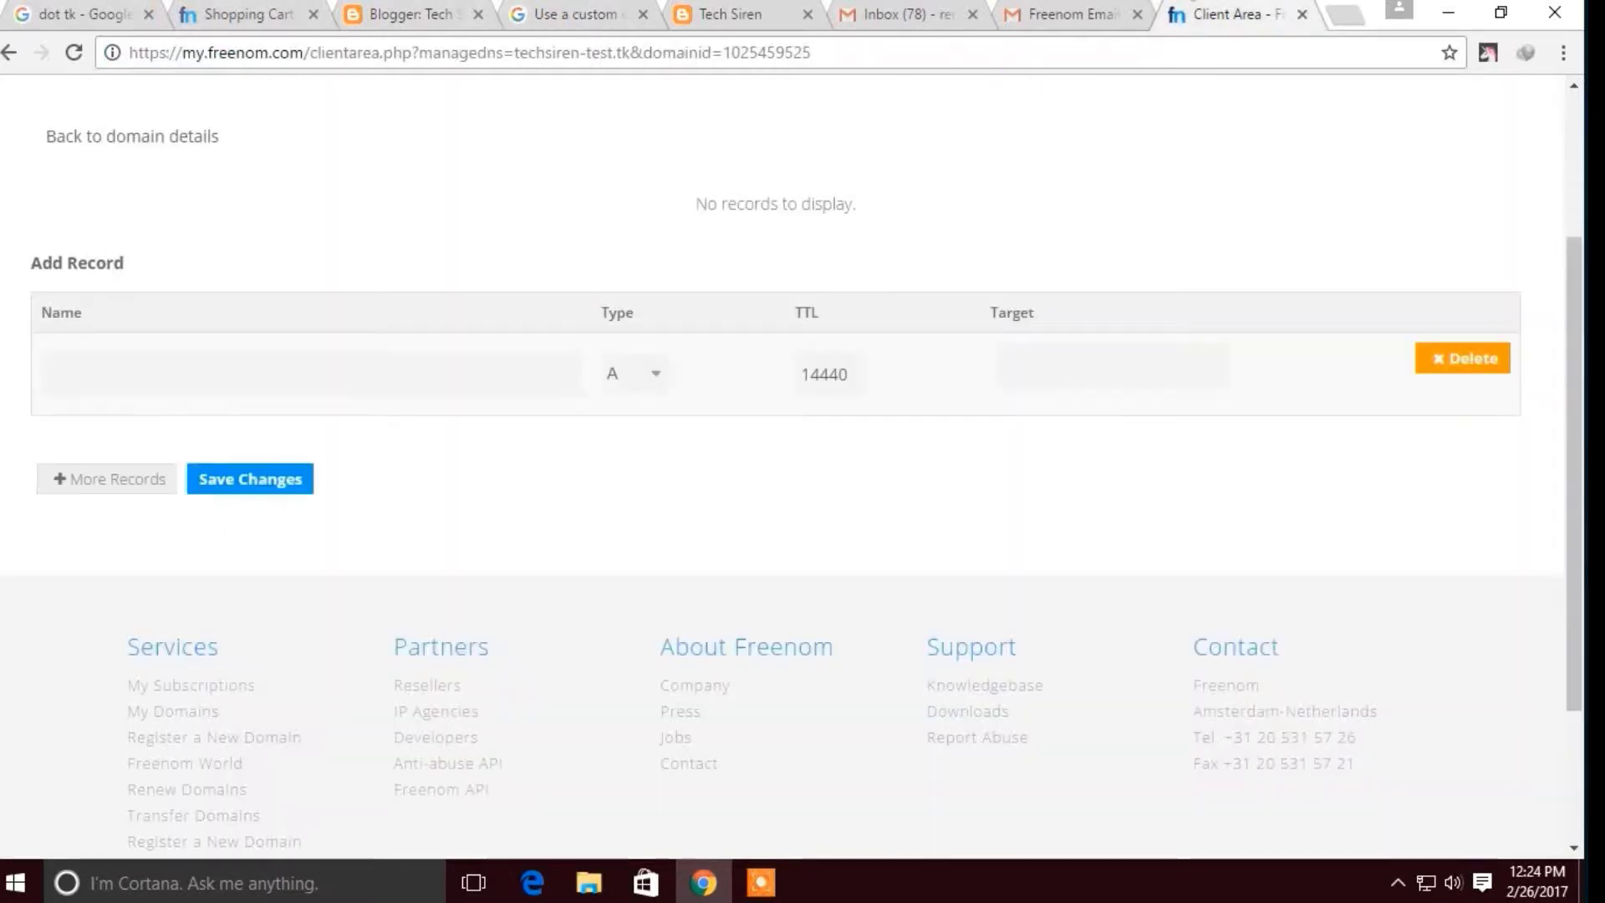
{"action": "left_click", "coordinate": [1054, 371]}
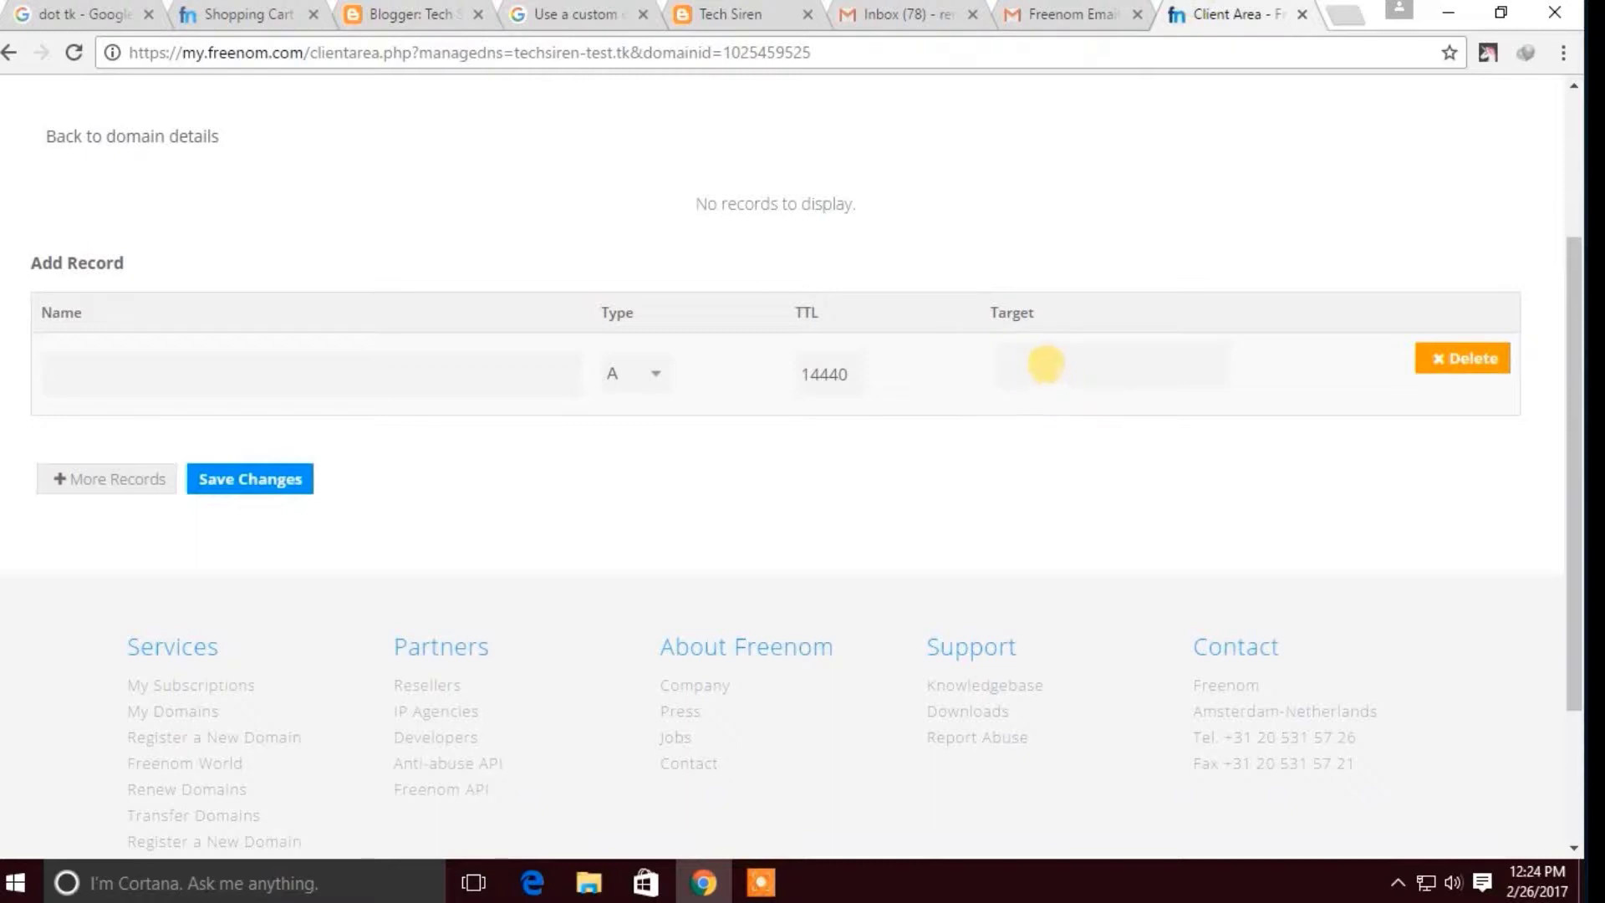
{"action": "key", "text": "ctrl+v"}
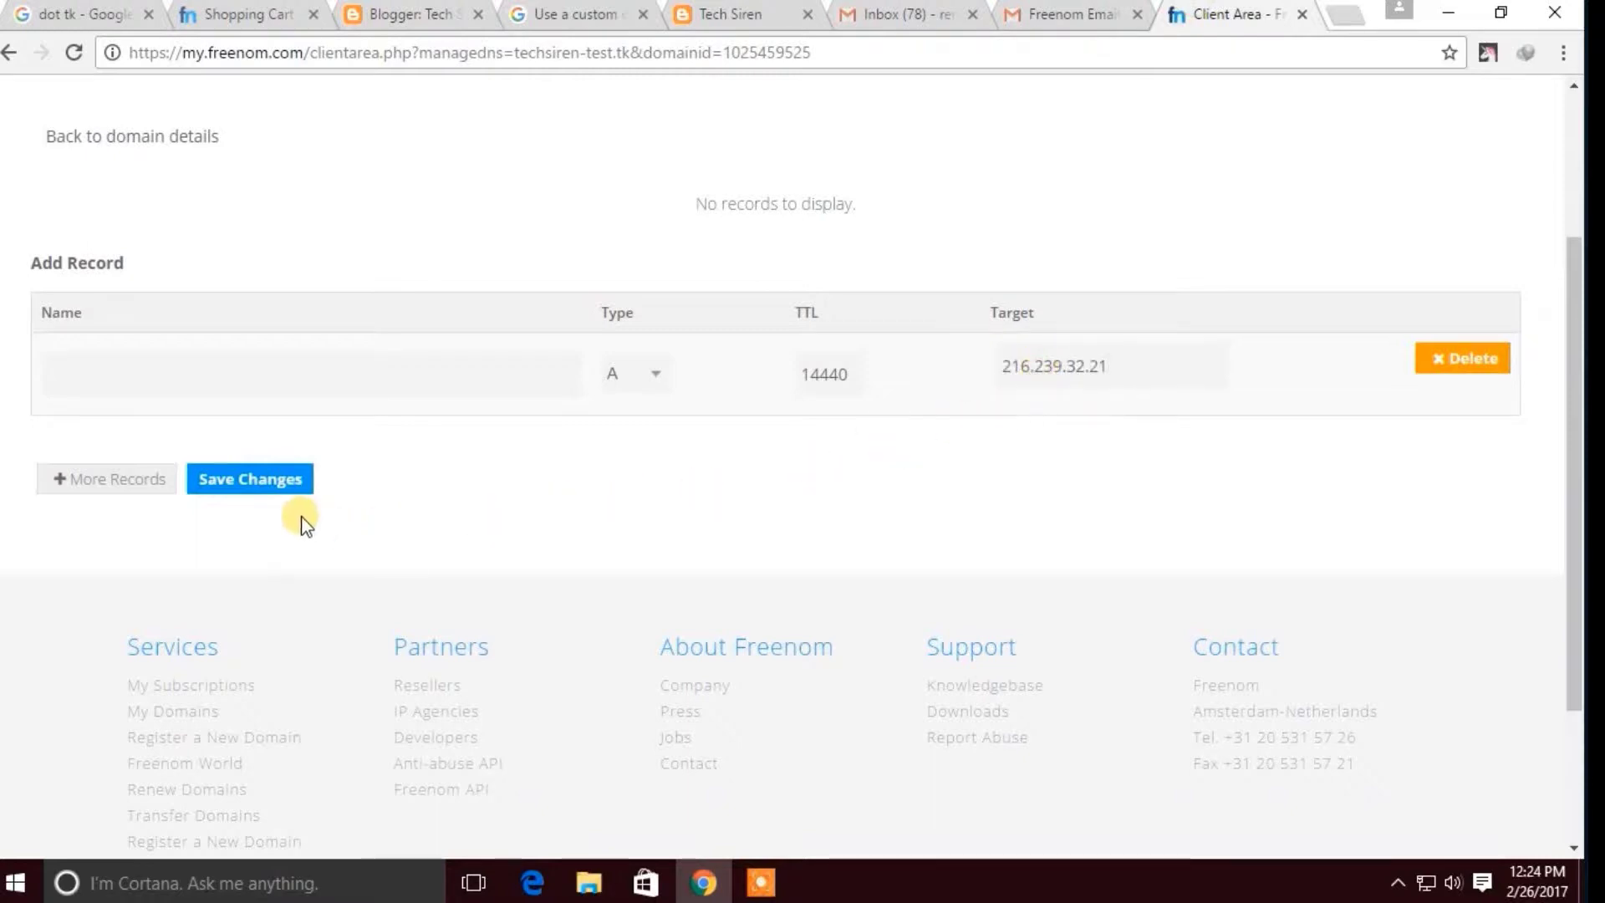
{"action": "left_click", "coordinate": [107, 480]}
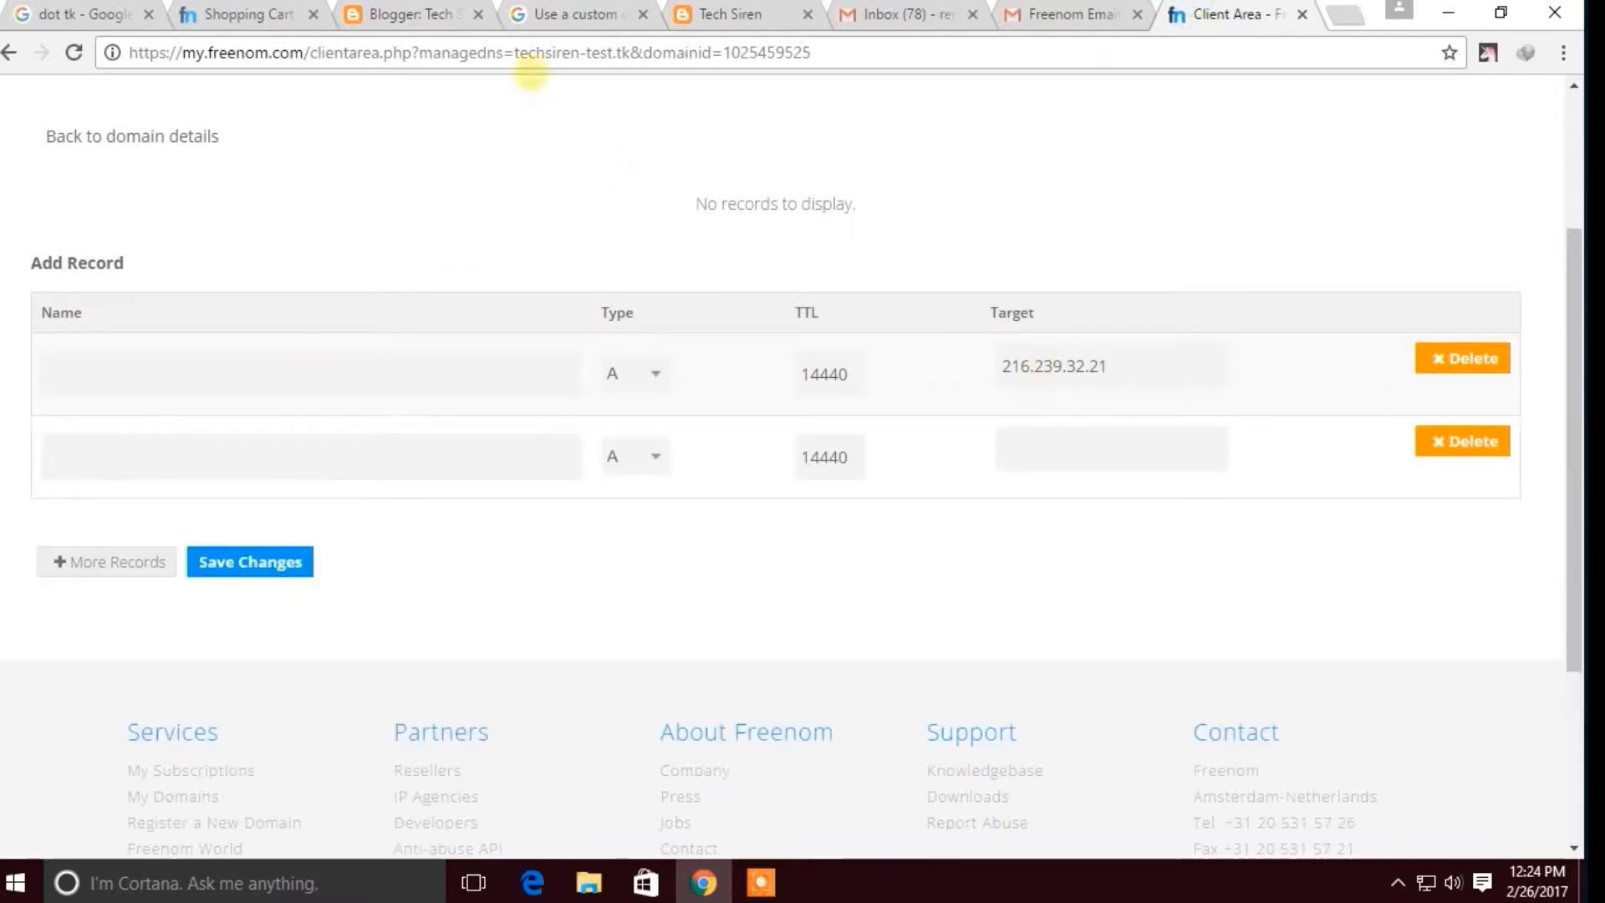
{"action": "left_click", "coordinate": [575, 14]}
{"action": "left_click_drag", "start_coordinate": [389, 338], "coordinate": [284, 339]}
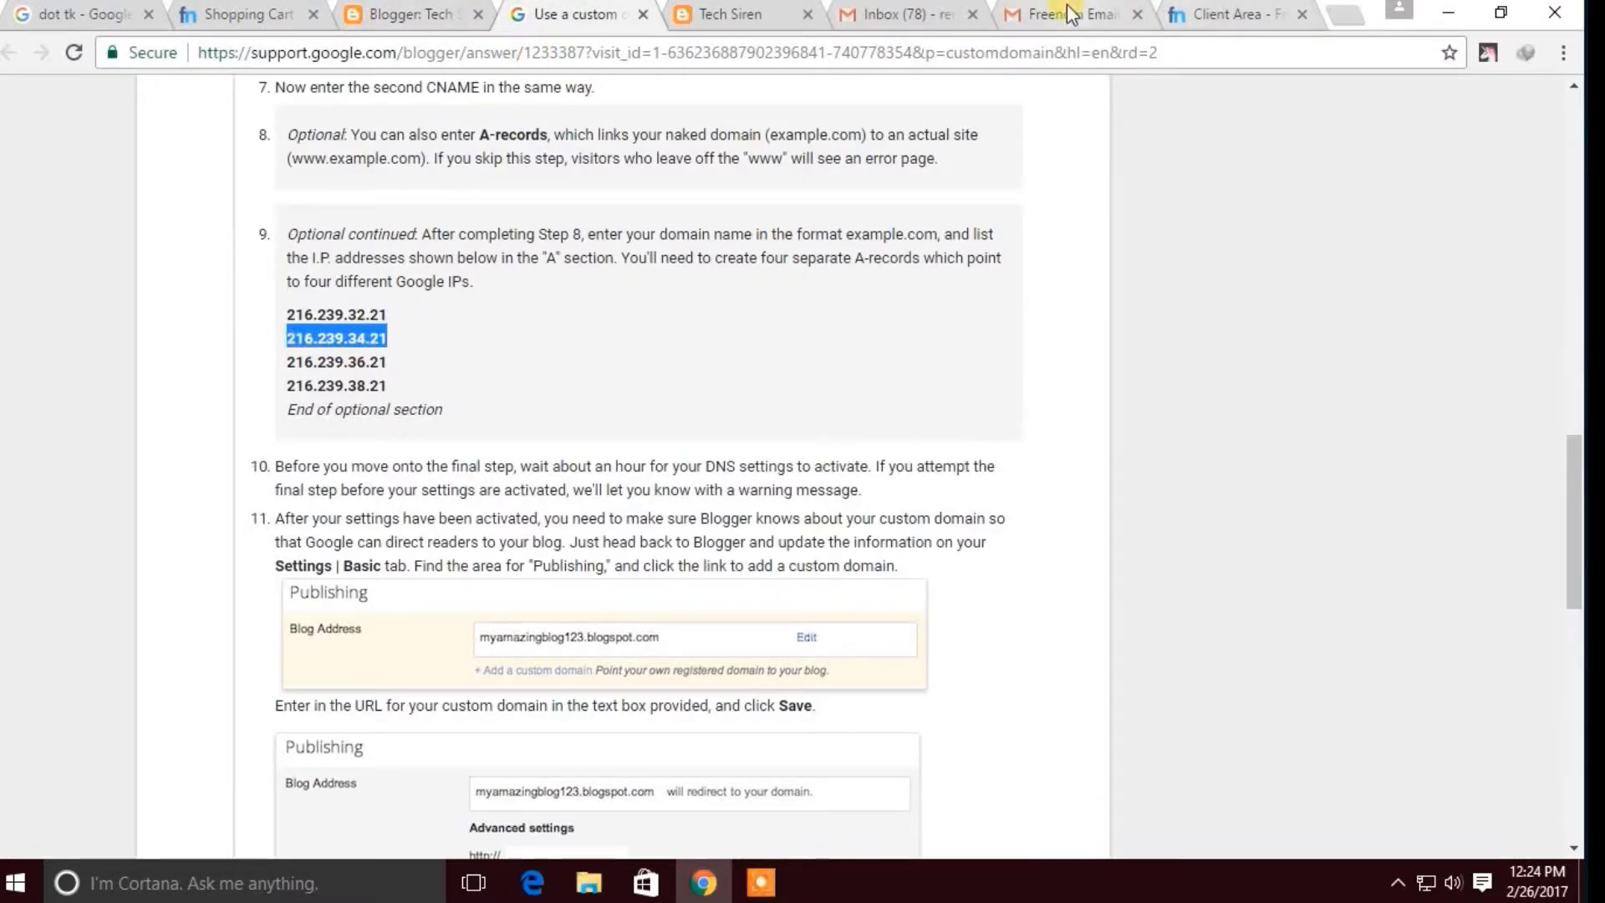
{"action": "left_click", "coordinate": [1223, 14]}
{"action": "left_click", "coordinate": [1165, 425]}
{"action": "type", "text": "216.239.34.21"}
- Add A records targeting 216.239.36.21 and 216.239.38.21, plus an empty fifth row
{"action": "left_click", "coordinate": [575, 14]}
{"action": "left_click_drag", "start_coordinate": [389, 363], "coordinate": [274, 367]}
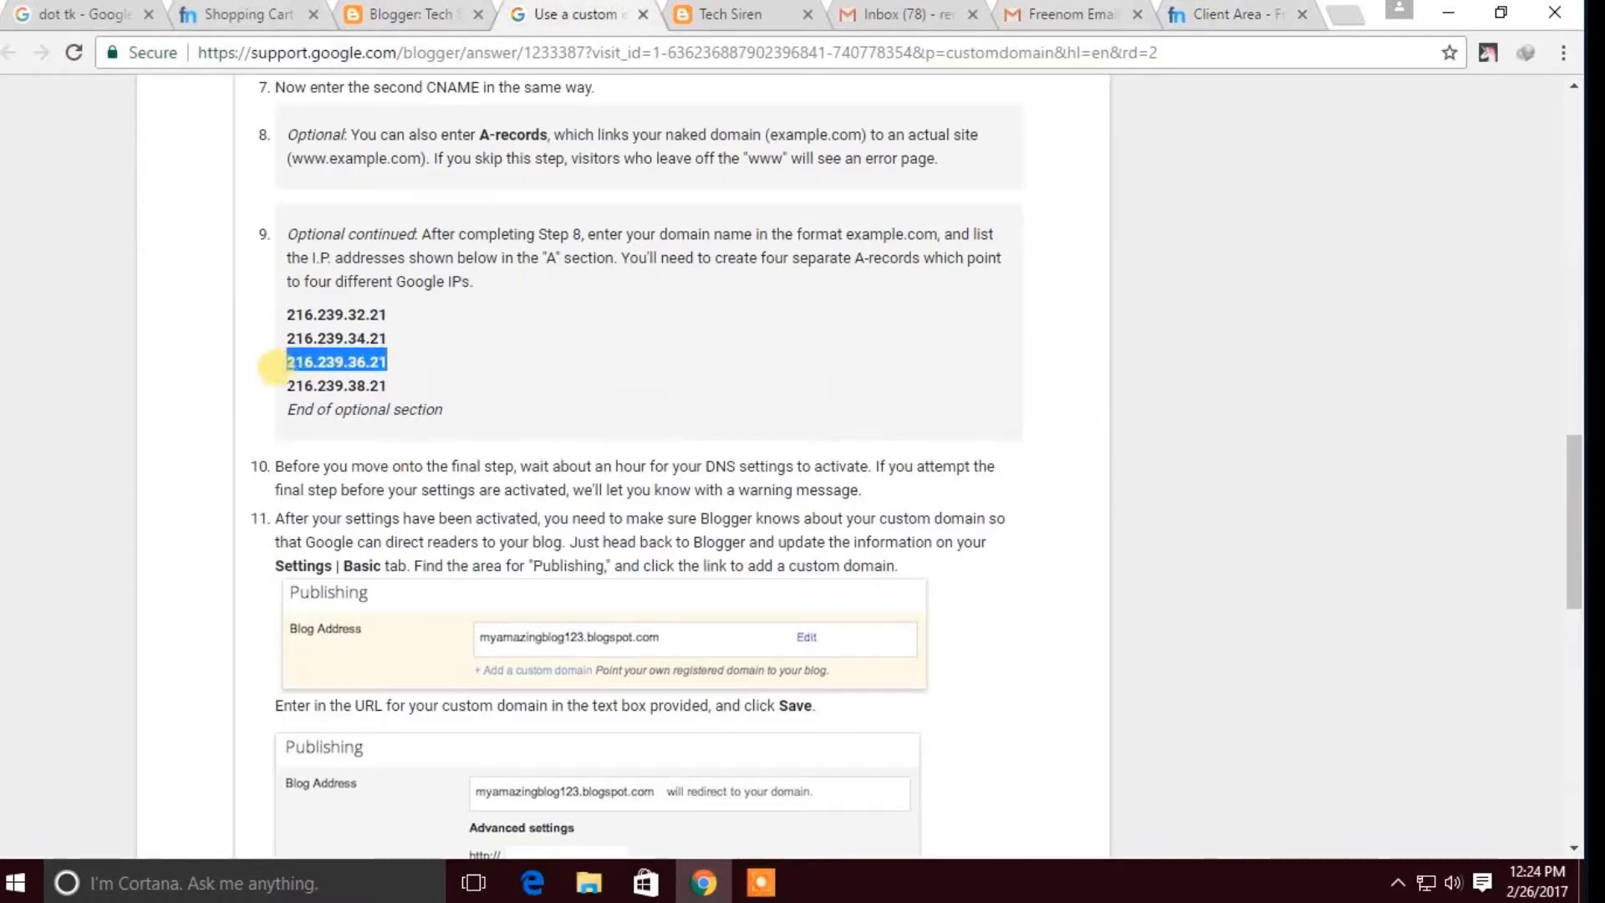
{"action": "key", "text": "ctrl+c"}
{"action": "left_click", "coordinate": [1223, 14]}
{"action": "left_click", "coordinate": [107, 564]}
{"action": "left_click", "coordinate": [1003, 533]}
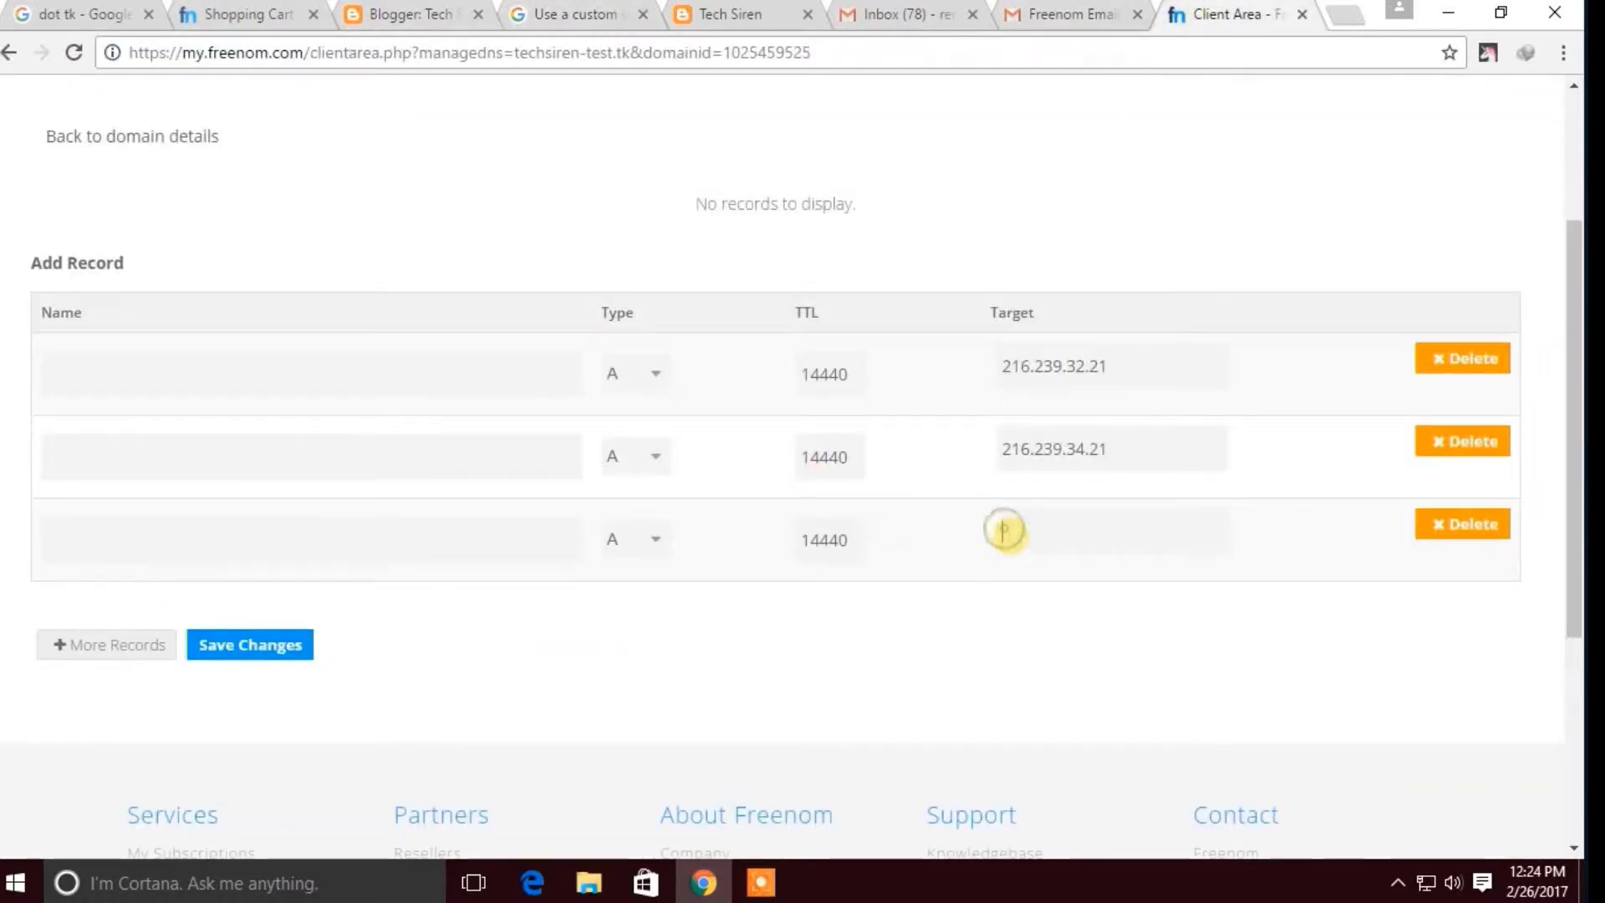
{"action": "key", "text": "ctrl+v"}
{"action": "left_click", "coordinate": [574, 14]}
{"action": "left_click_drag", "start_coordinate": [389, 385], "coordinate": [274, 390]}
{"action": "key", "text": "ctrl+c"}
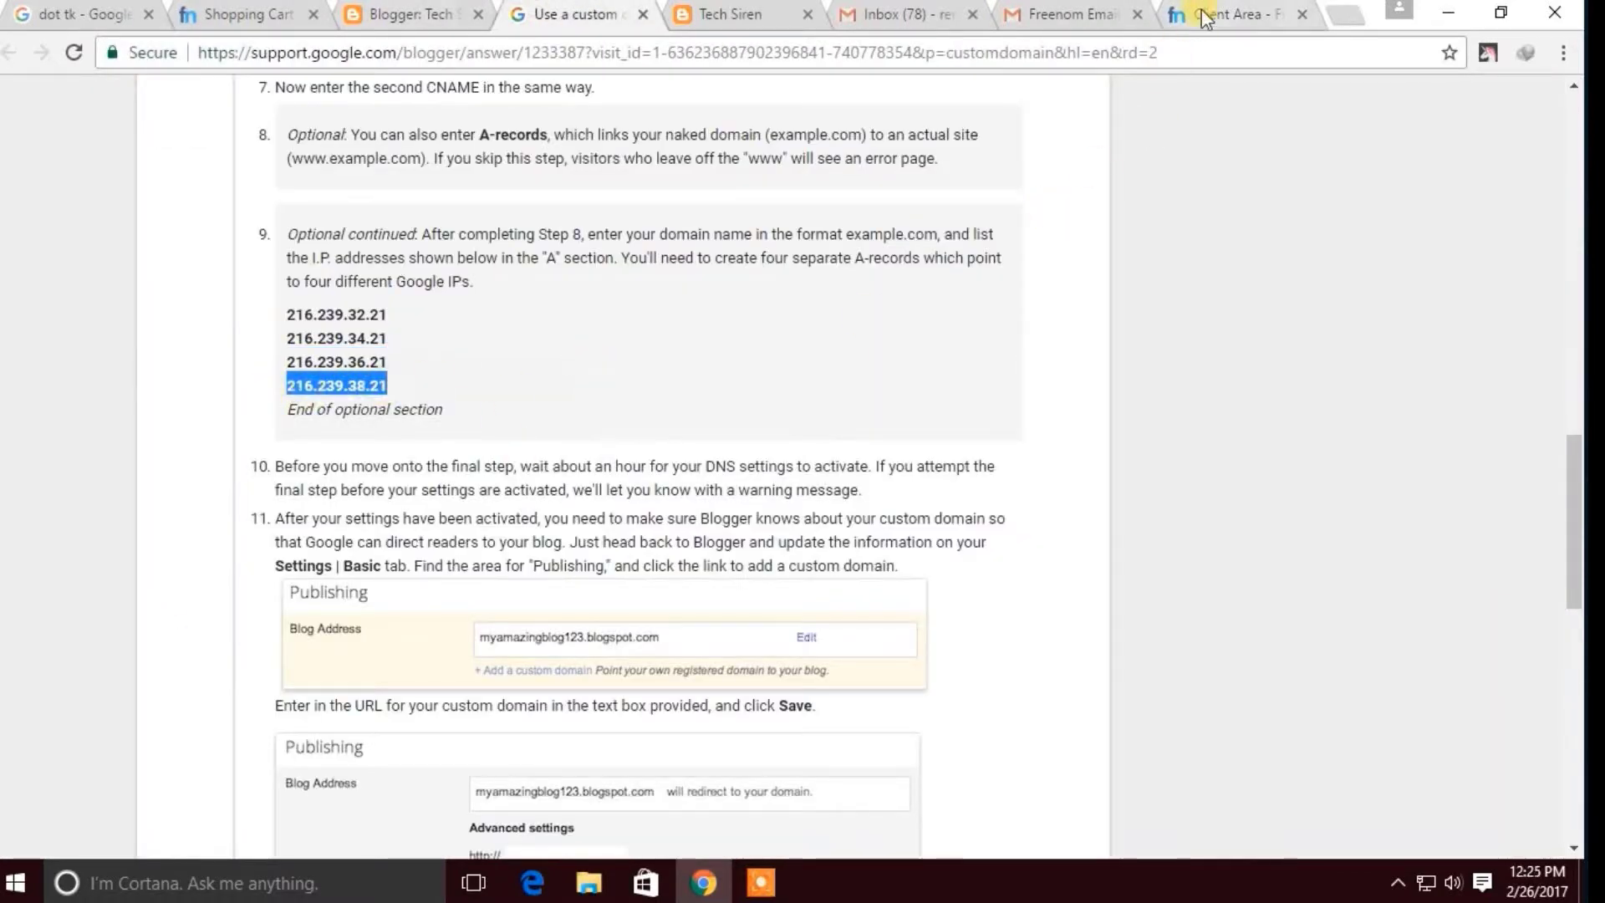
{"action": "left_click", "coordinate": [1204, 14]}
{"action": "left_click", "coordinate": [119, 645]}
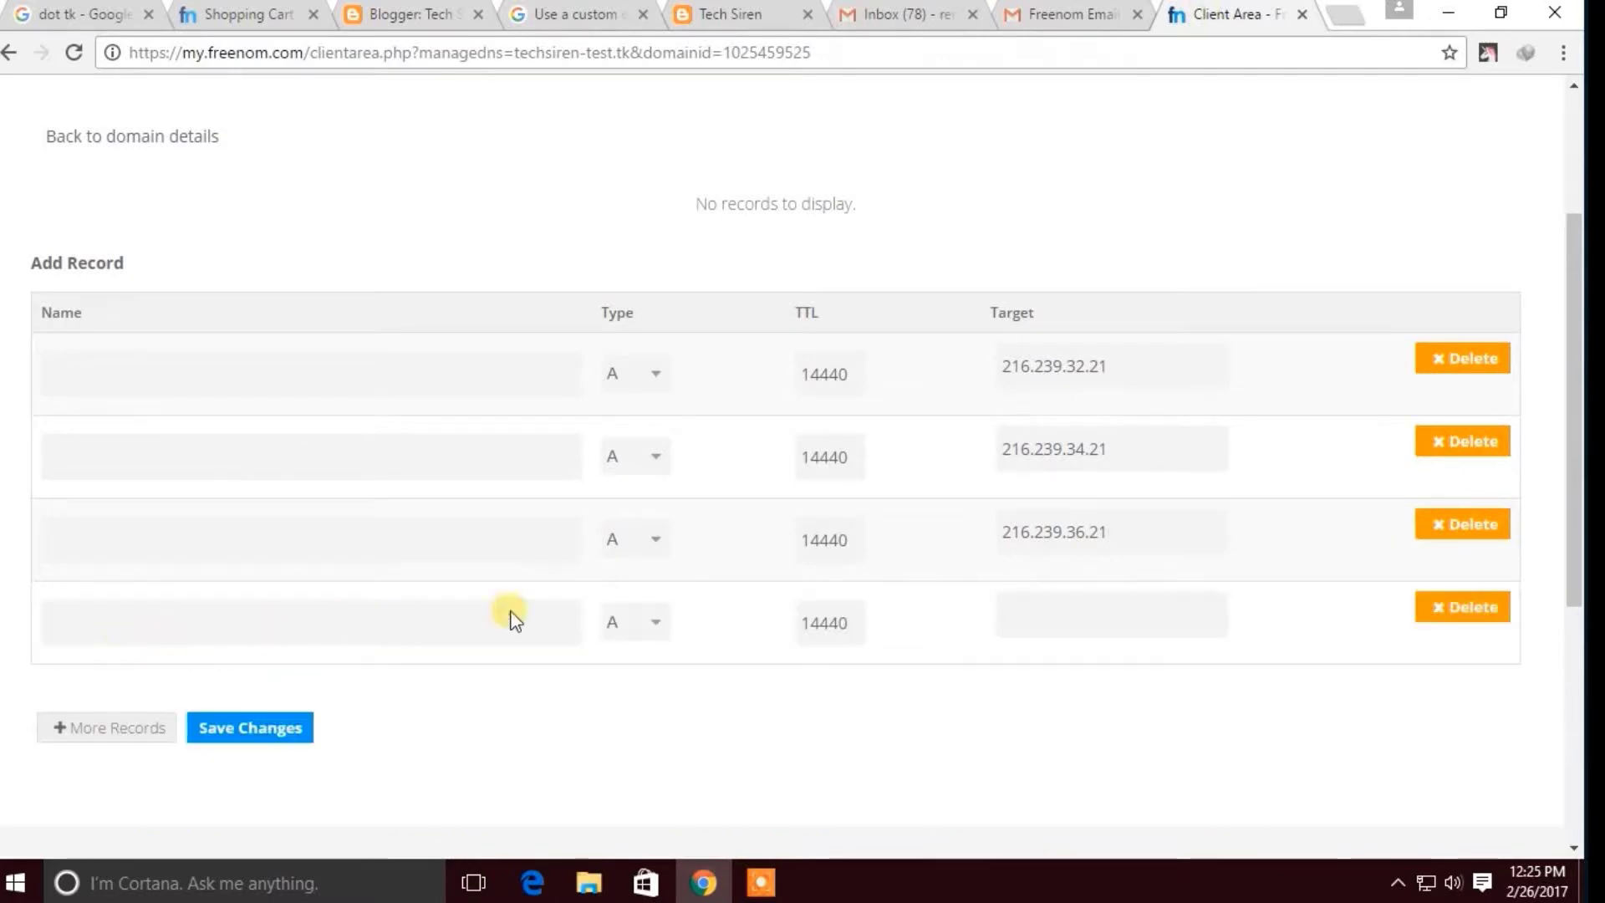
{"action": "key", "text": "ctrl+v"}
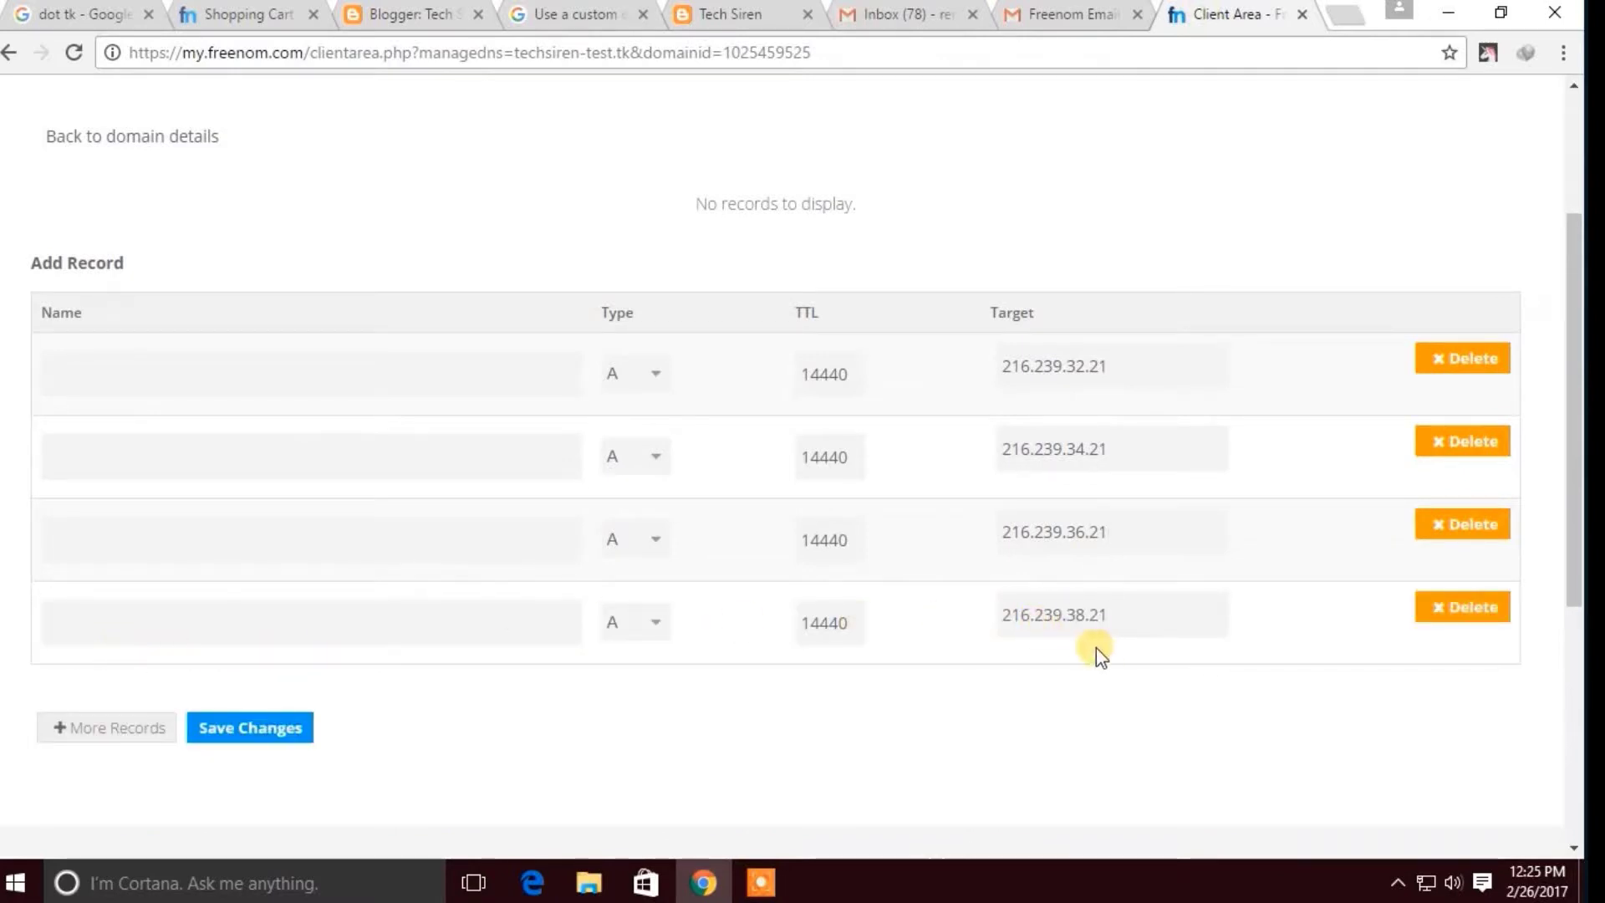
{"action": "left_click", "coordinate": [119, 727]}
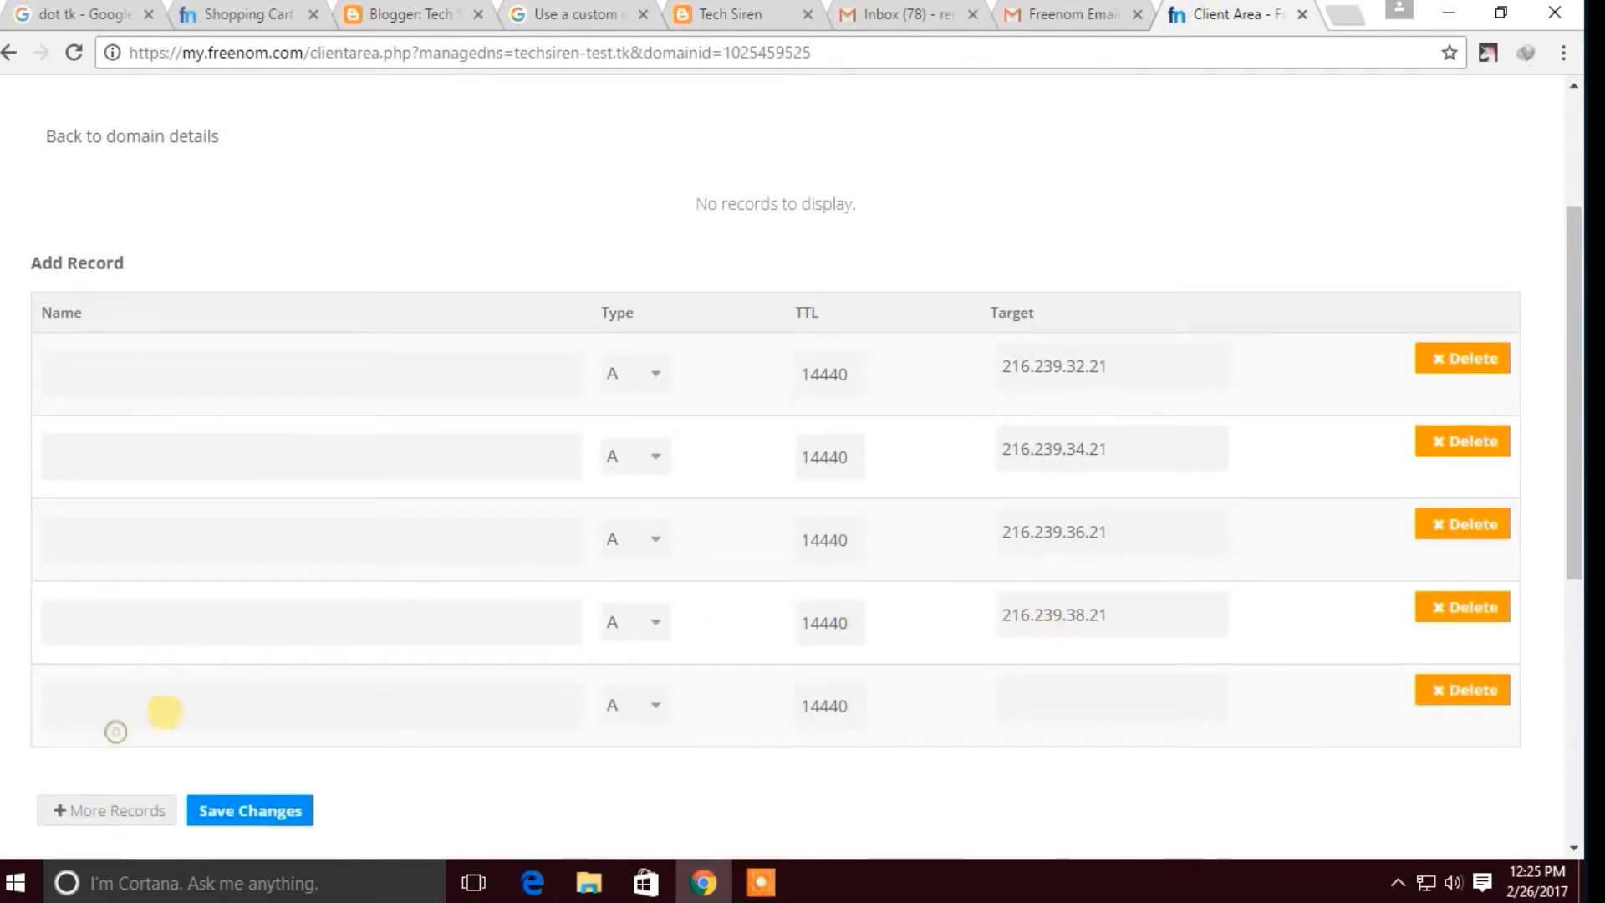
- Make the fifth record a CNAME and take the www host name from Blogger's instructions
{"action": "left_click", "coordinate": [653, 706]}
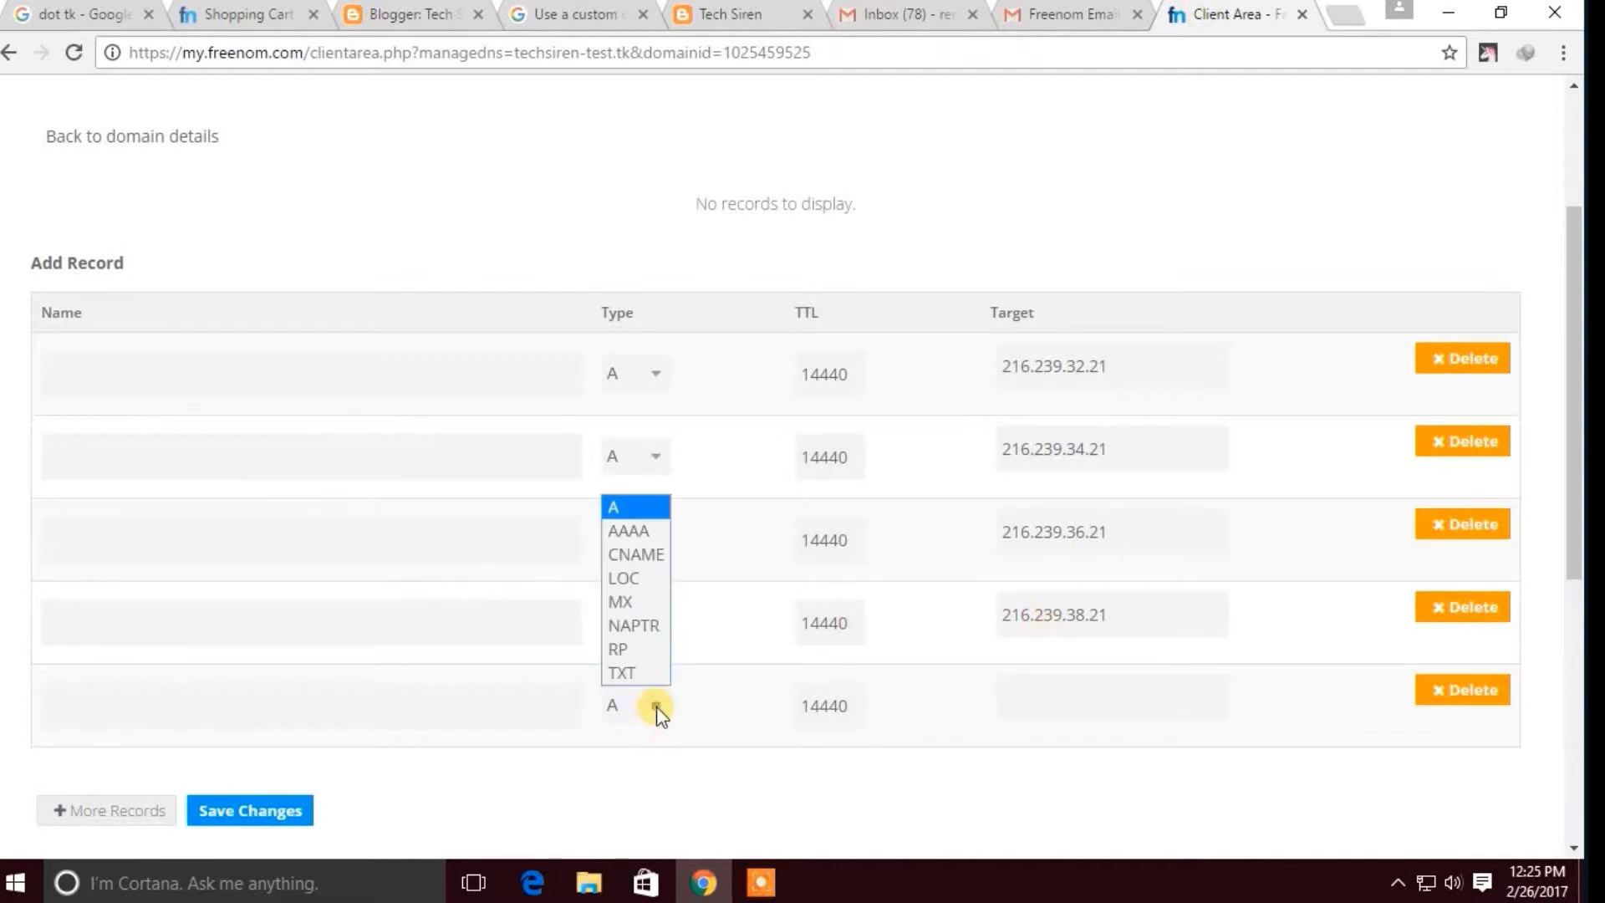
{"action": "left_click", "coordinate": [634, 554]}
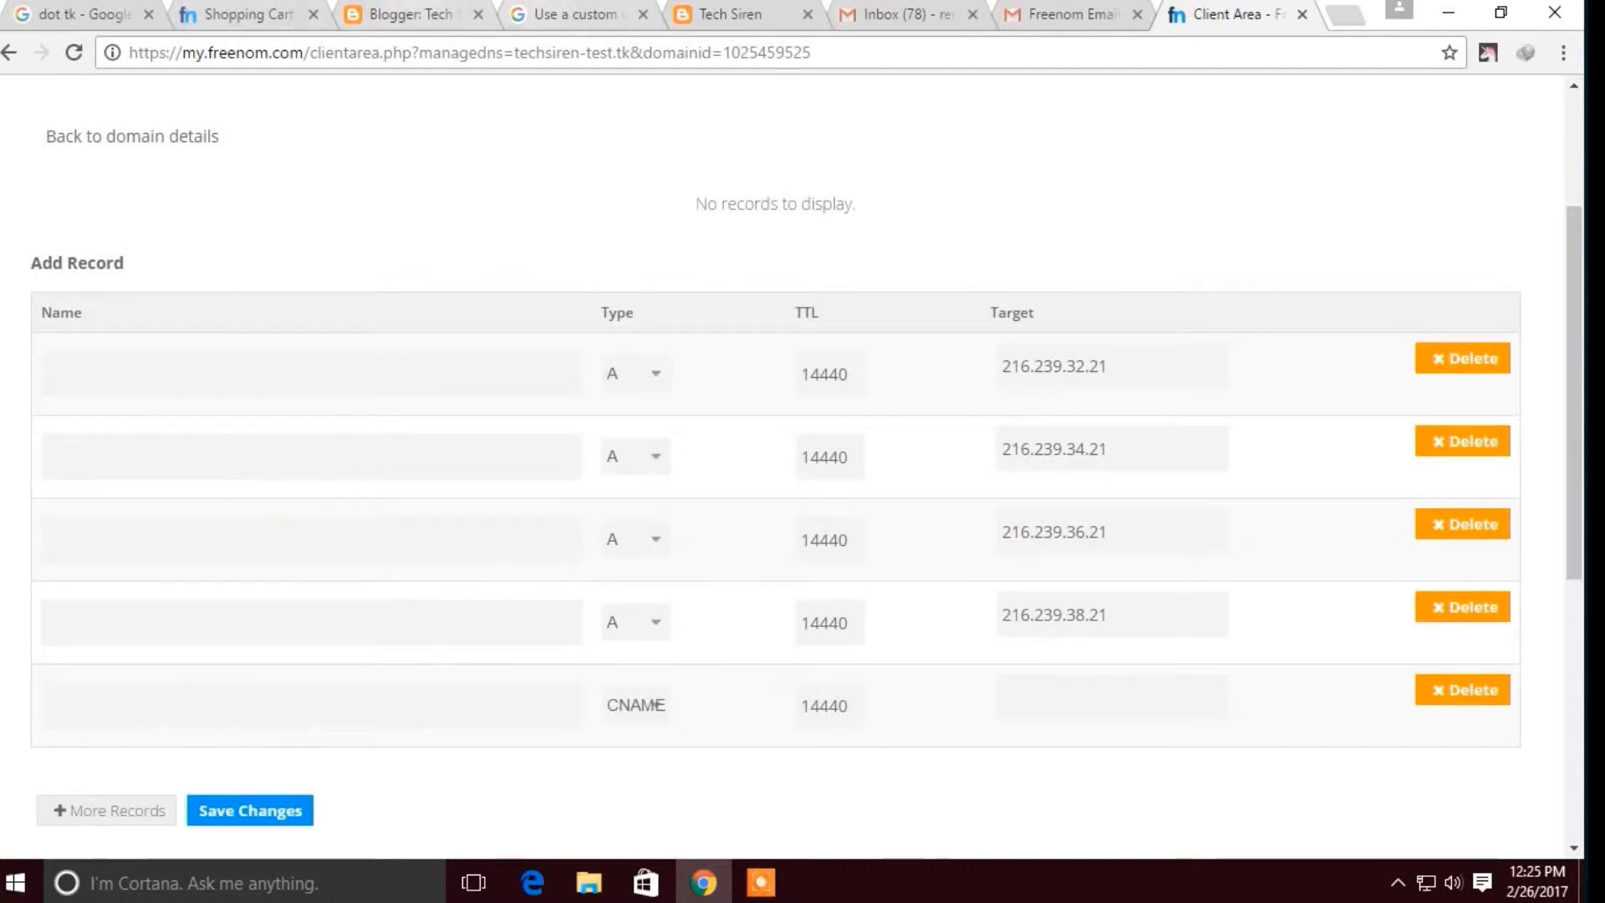
{"action": "left_click", "coordinate": [414, 13]}
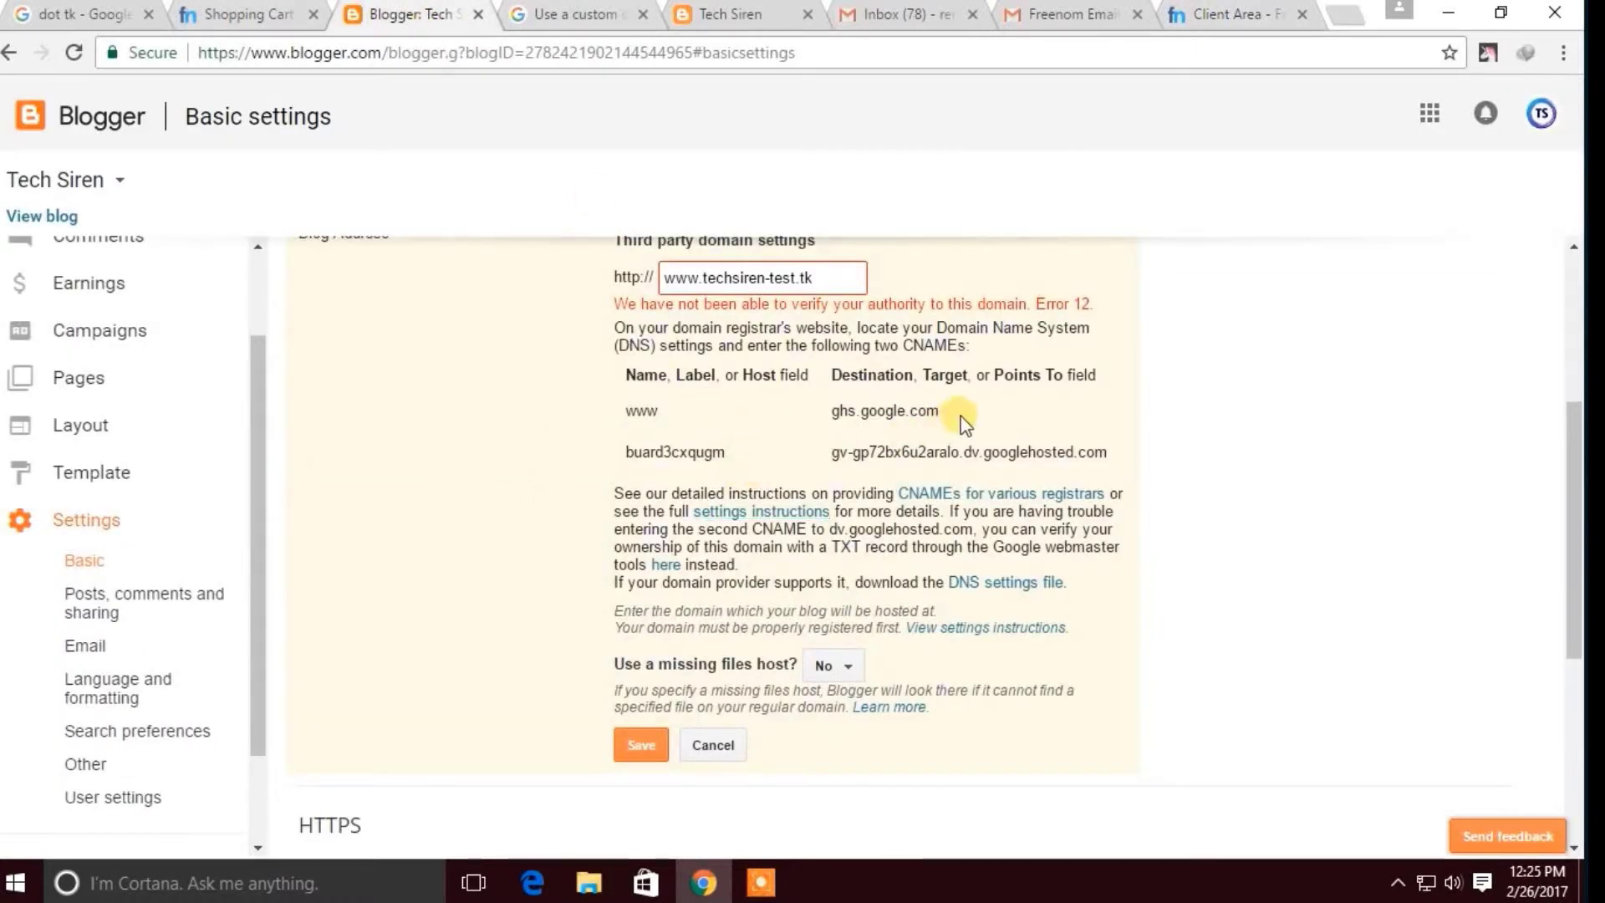
{"action": "double_click", "coordinate": [642, 411]}
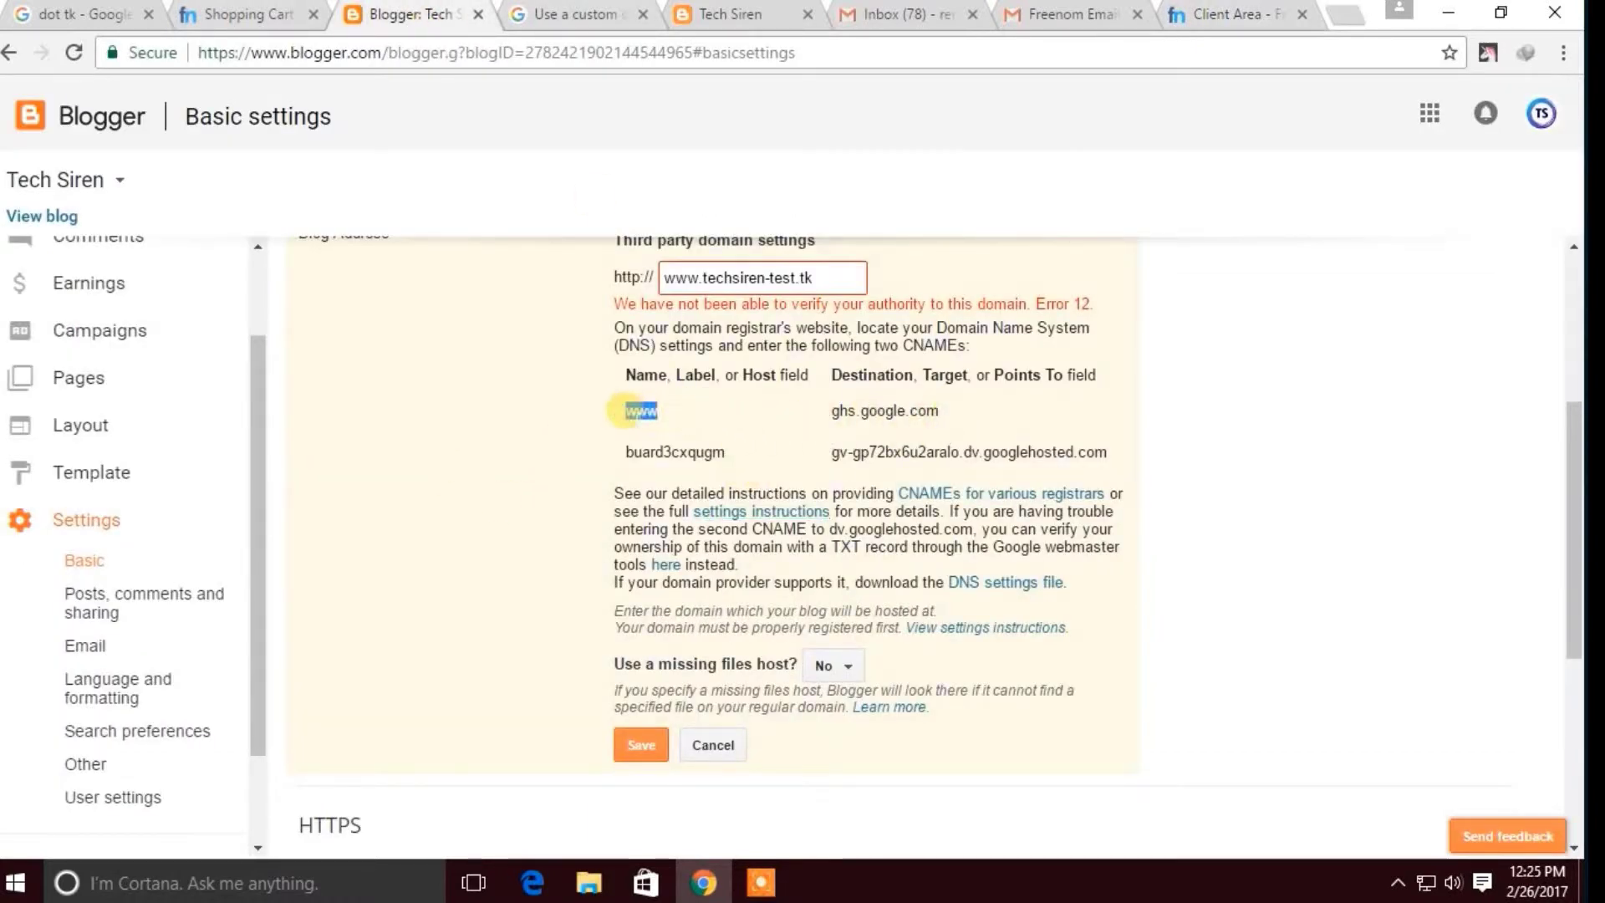
{"action": "left_click", "coordinate": [1274, 11]}
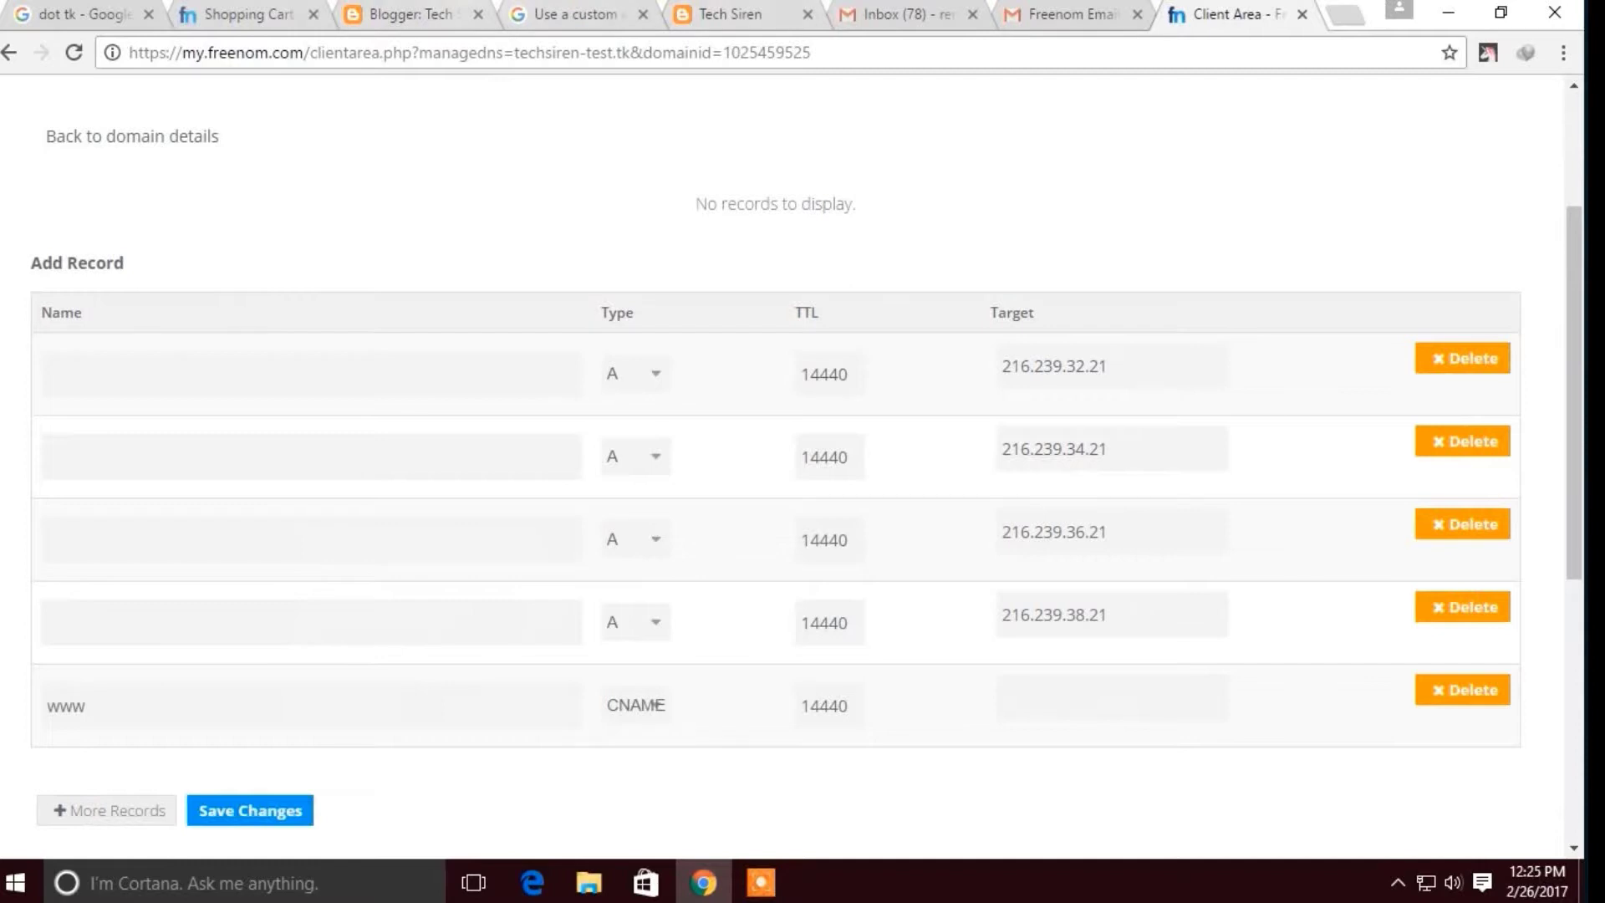
- Set the www CNAME target to ghs.google.com copied from Blogger and add another record row
{"action": "left_click", "coordinate": [414, 14]}
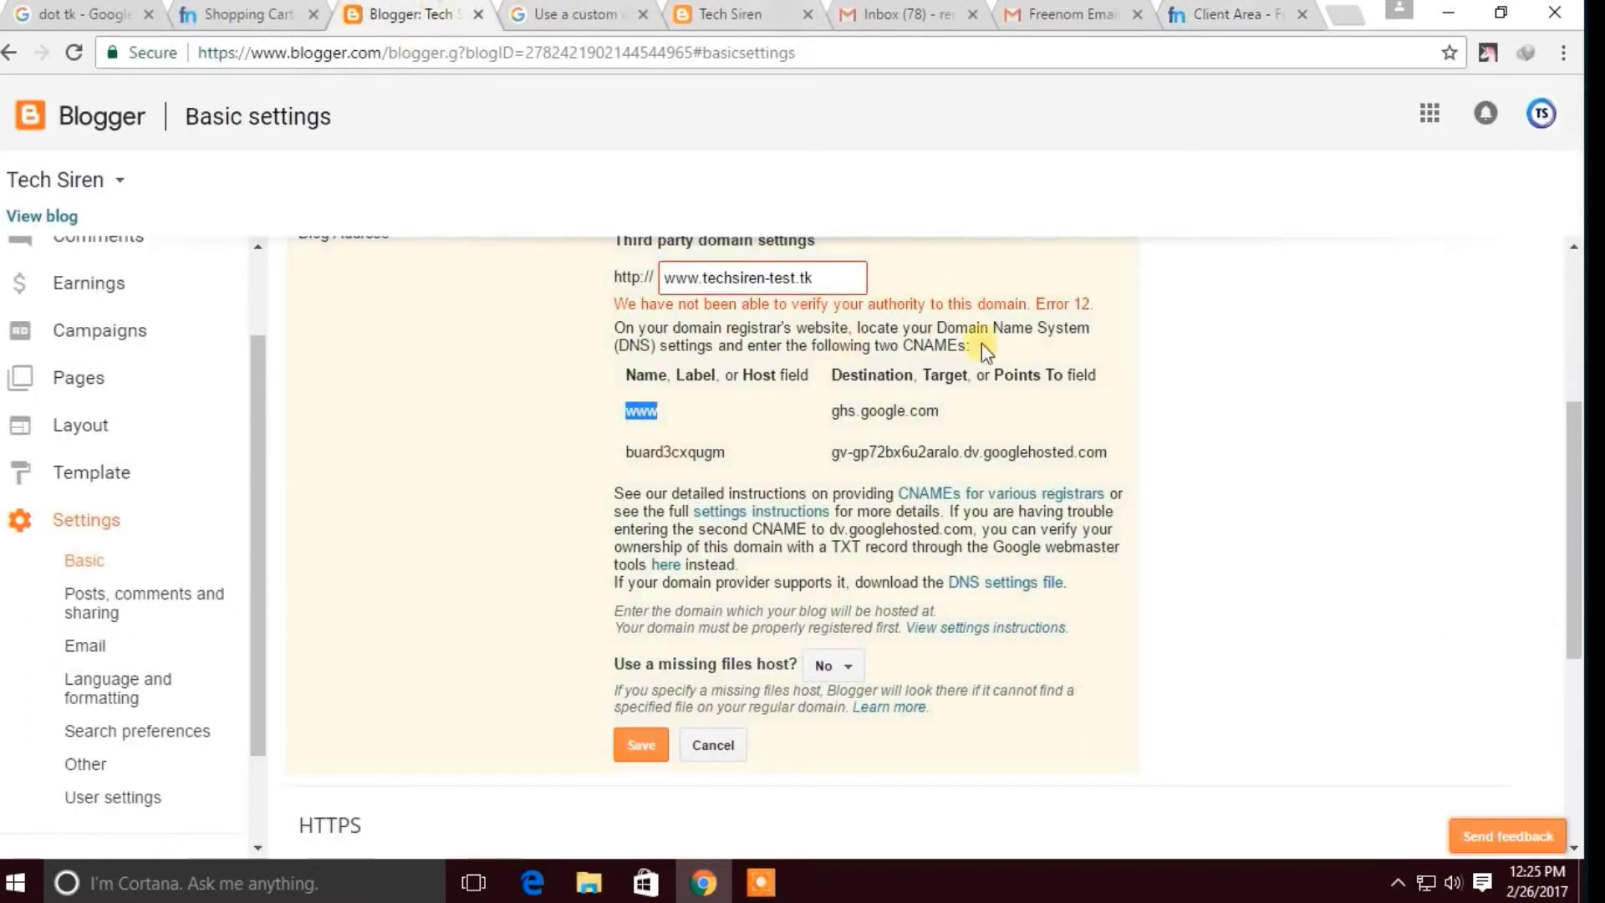
{"action": "left_click_drag", "start_coordinate": [943, 412], "coordinate": [835, 414]}
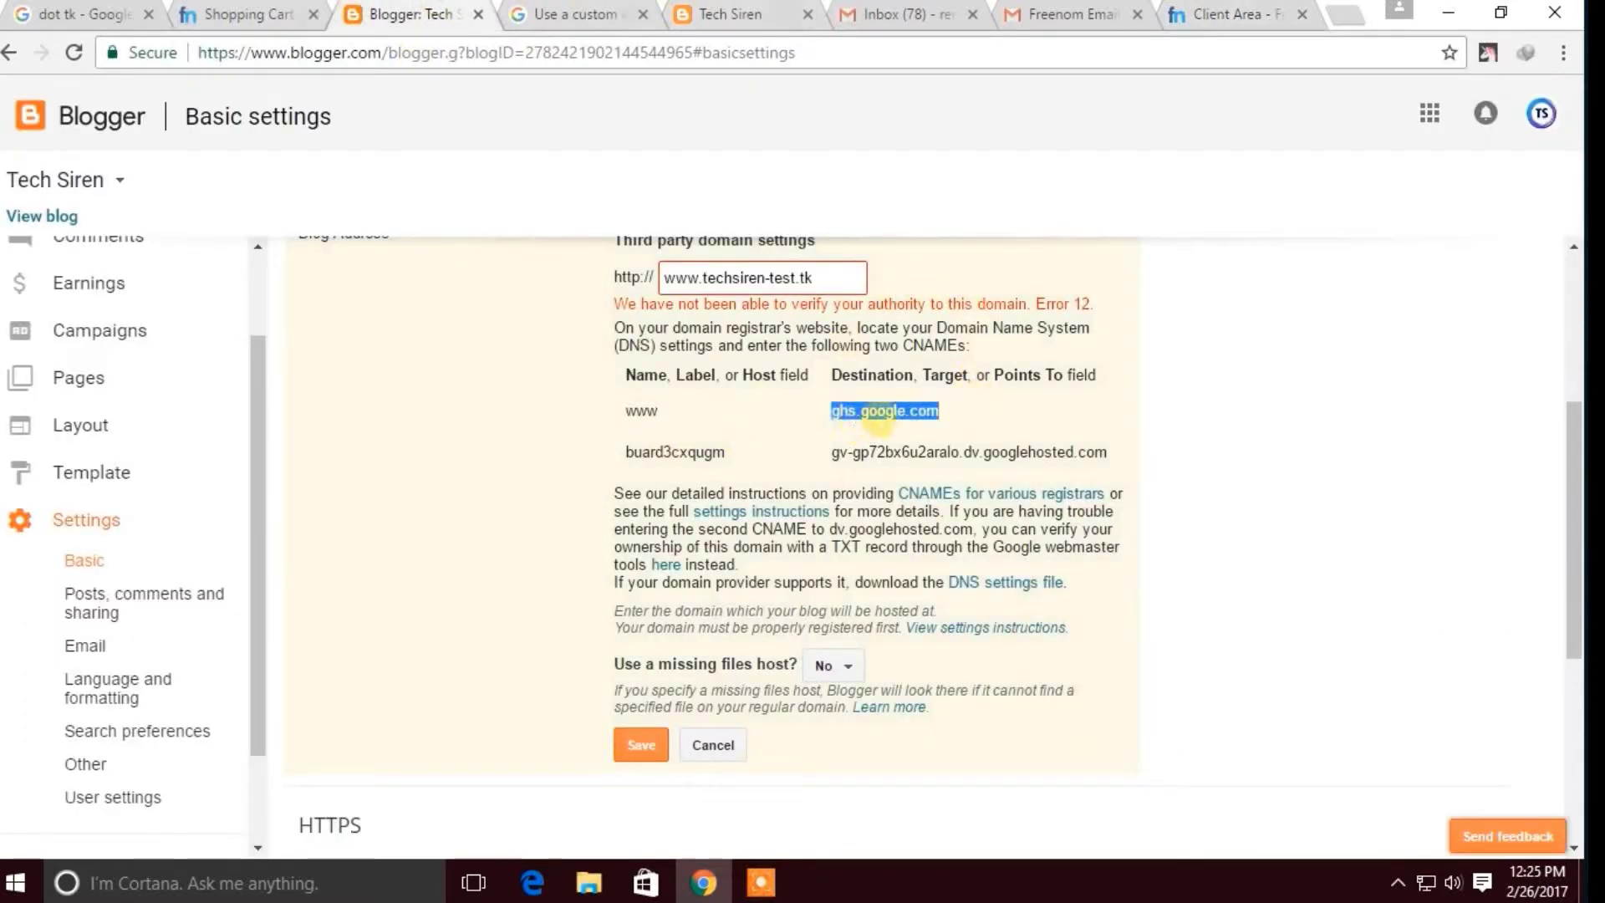
{"action": "key", "text": "ctrl+c"}
{"action": "left_click", "coordinate": [1235, 14]}
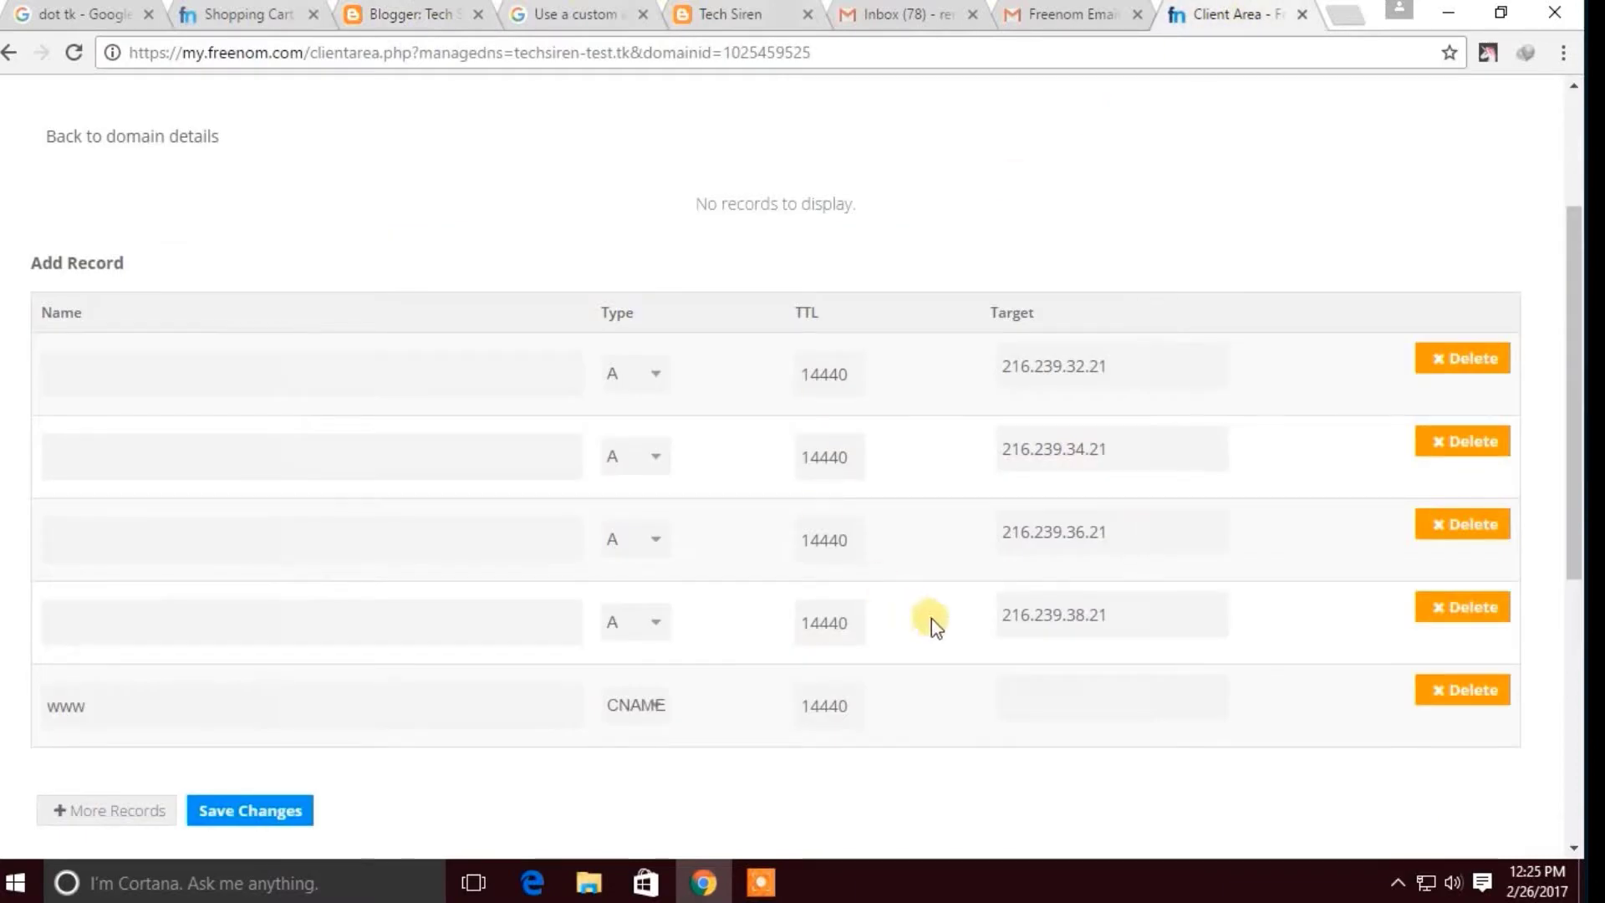
{"action": "left_click", "coordinate": [1048, 703]}
{"action": "key", "text": "ctrl+v"}
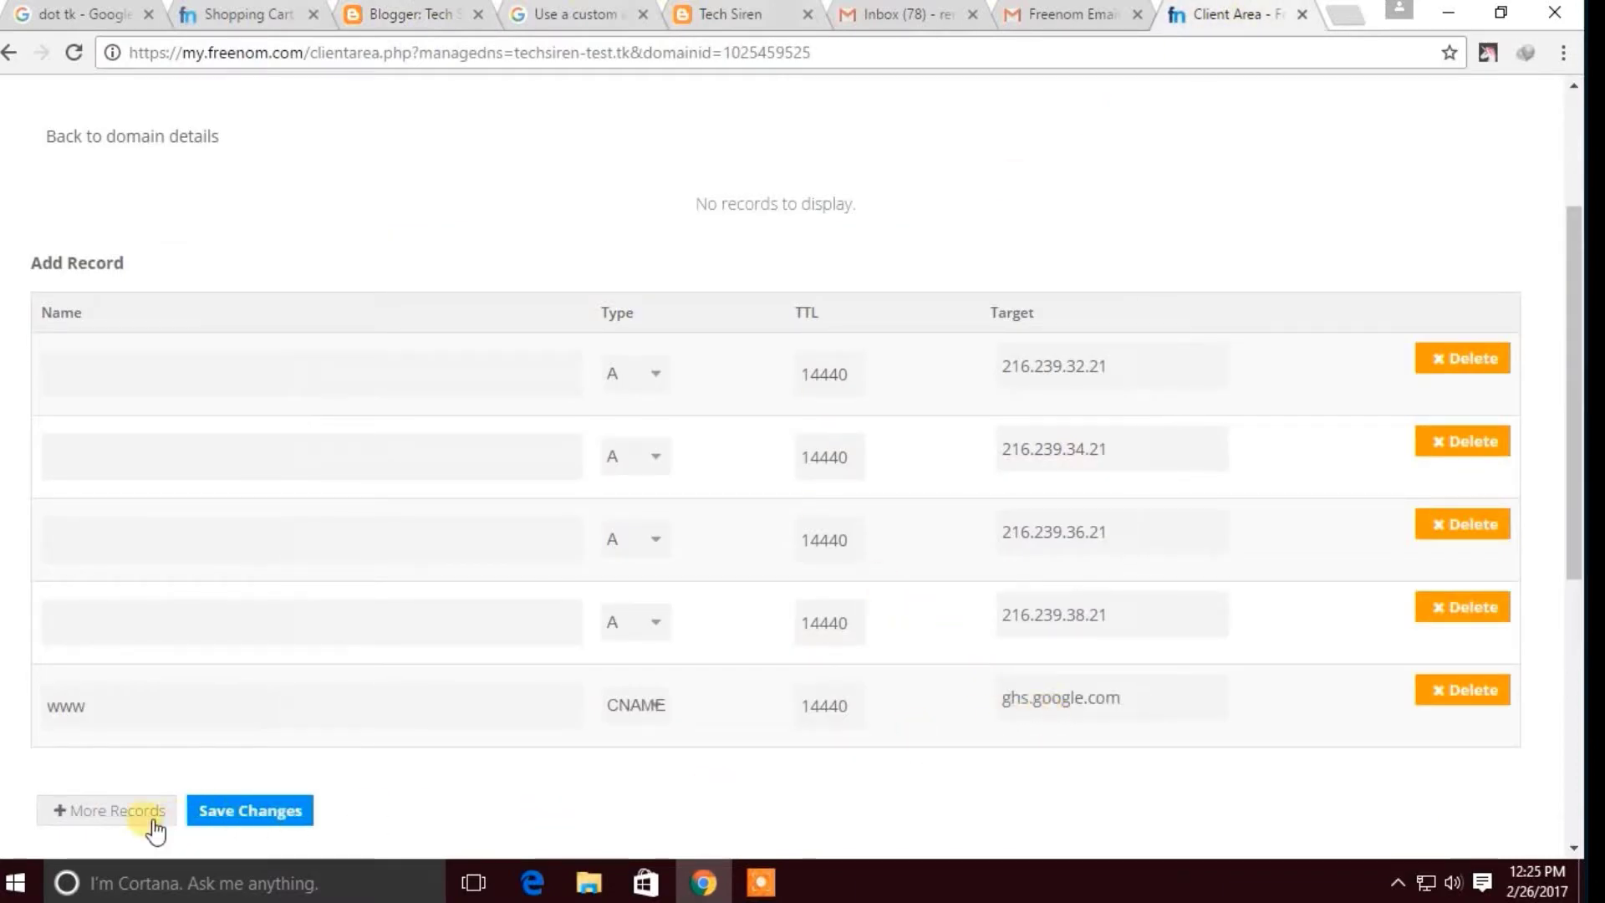
{"action": "left_click", "coordinate": [138, 811]}
- Make the new row a CNAME whose target is Blogger's gv-…googlehosted.com verification address
{"action": "left_click", "coordinate": [655, 788]}
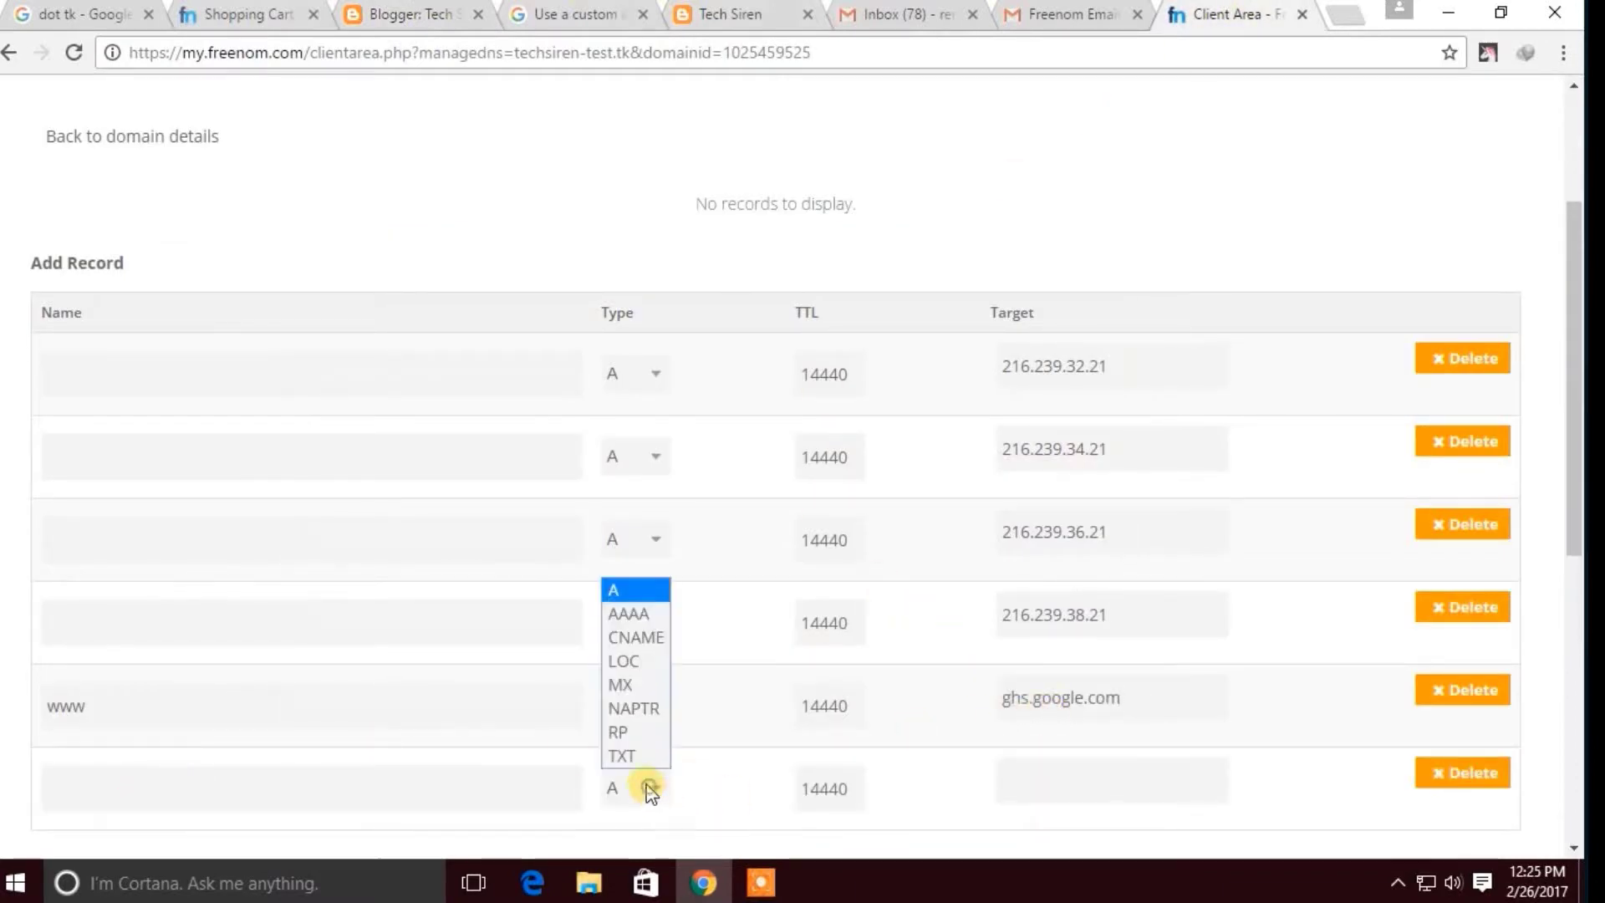
{"action": "left_click", "coordinate": [644, 633]}
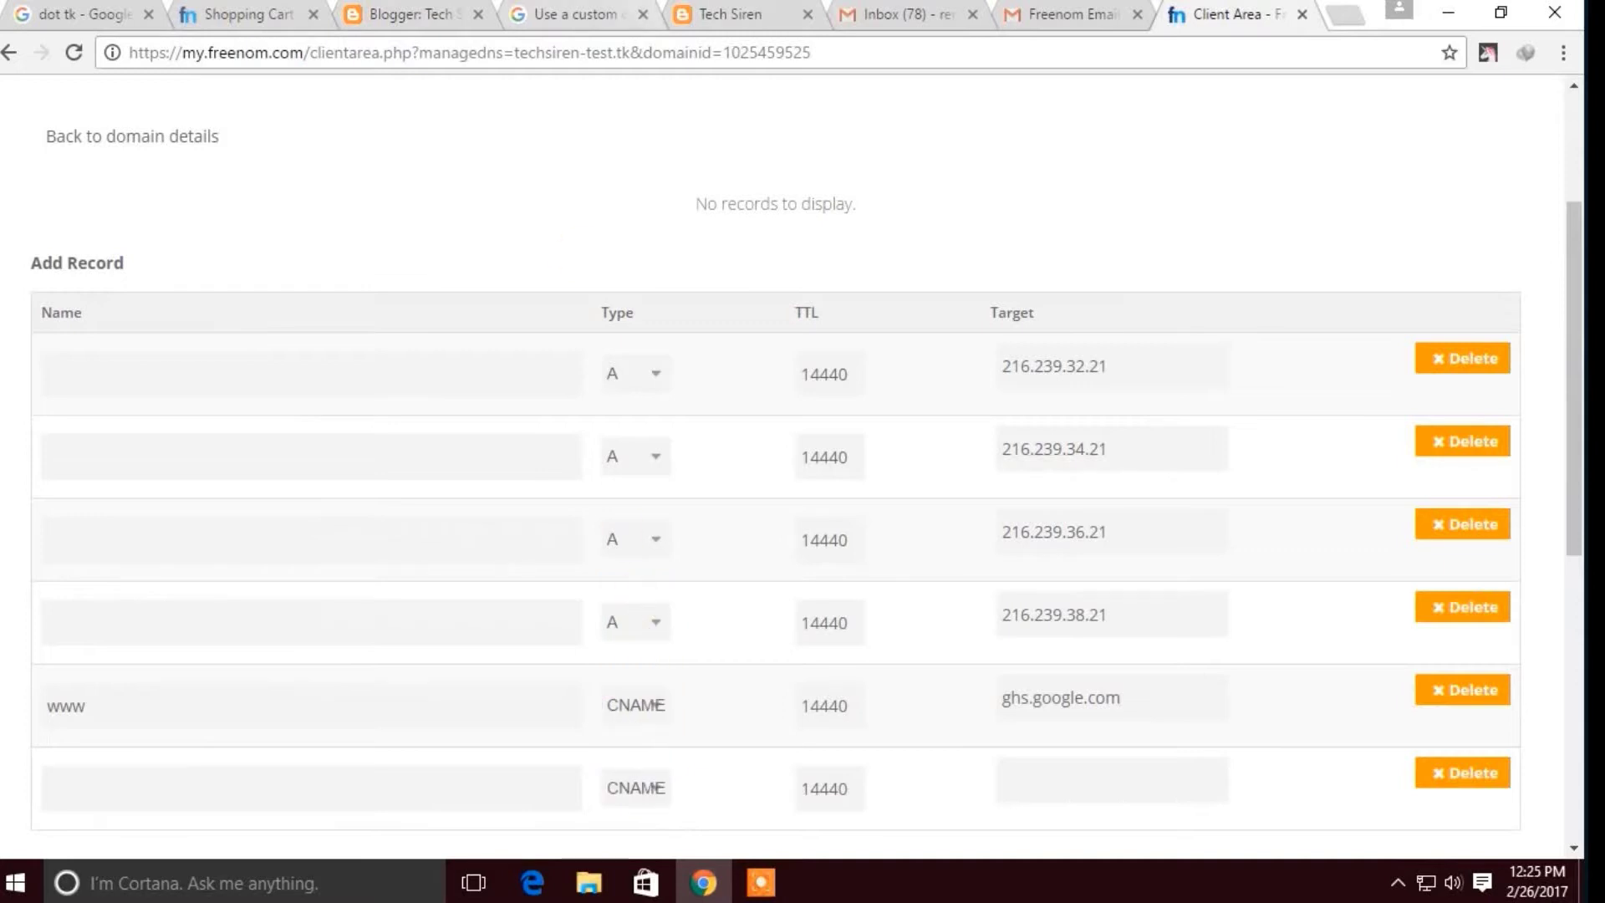
{"action": "left_click", "coordinate": [420, 14]}
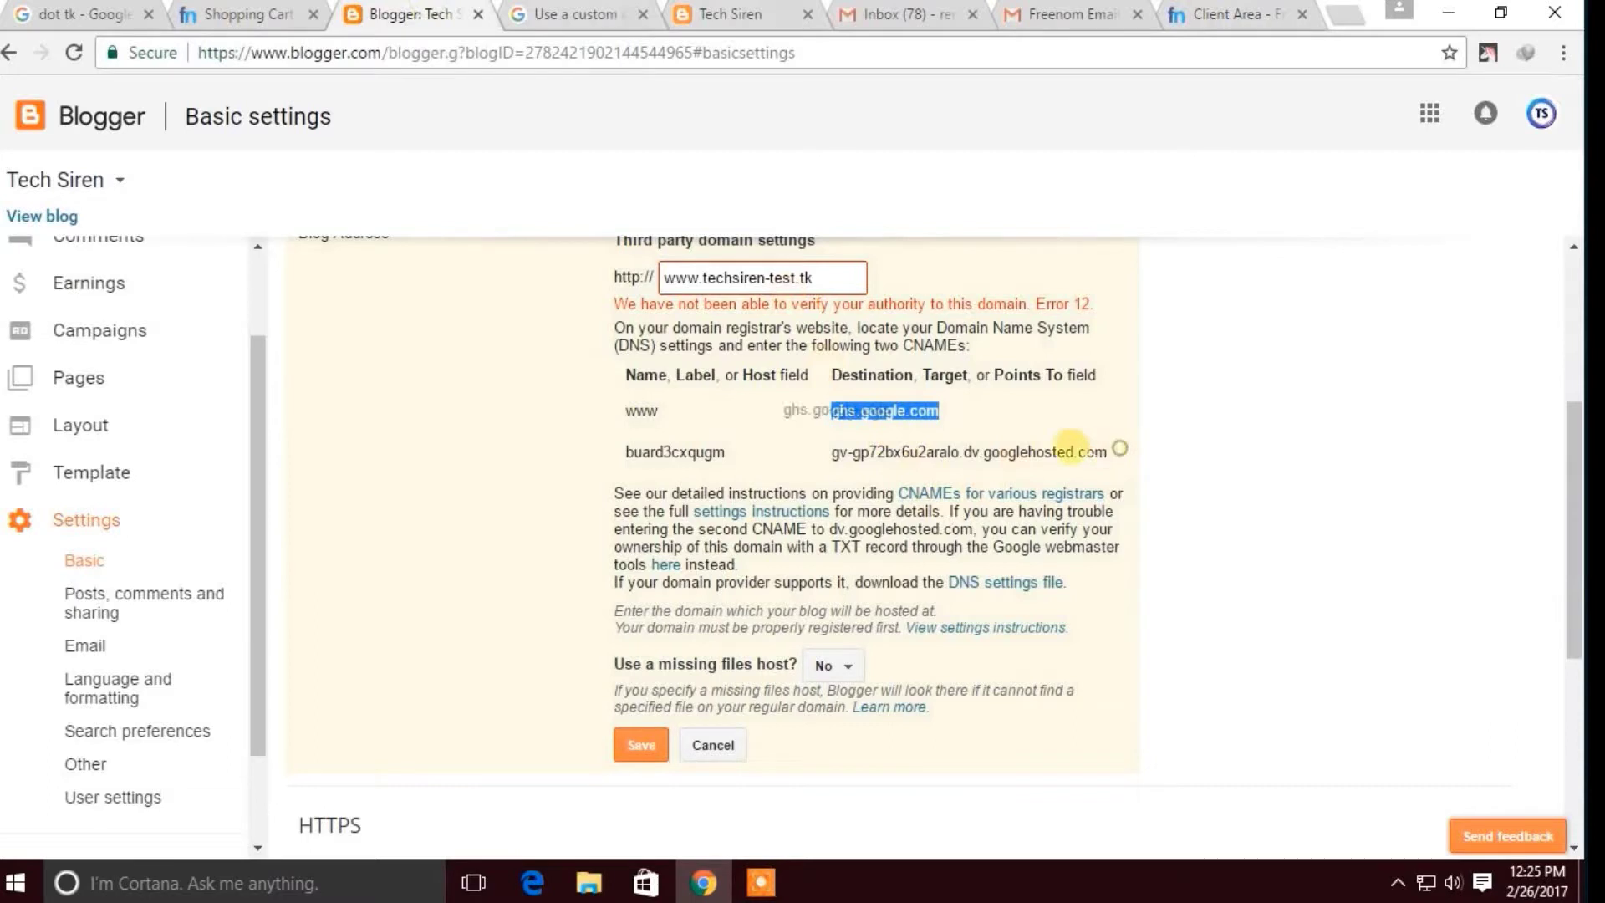
{"action": "left_click", "coordinate": [1125, 449]}
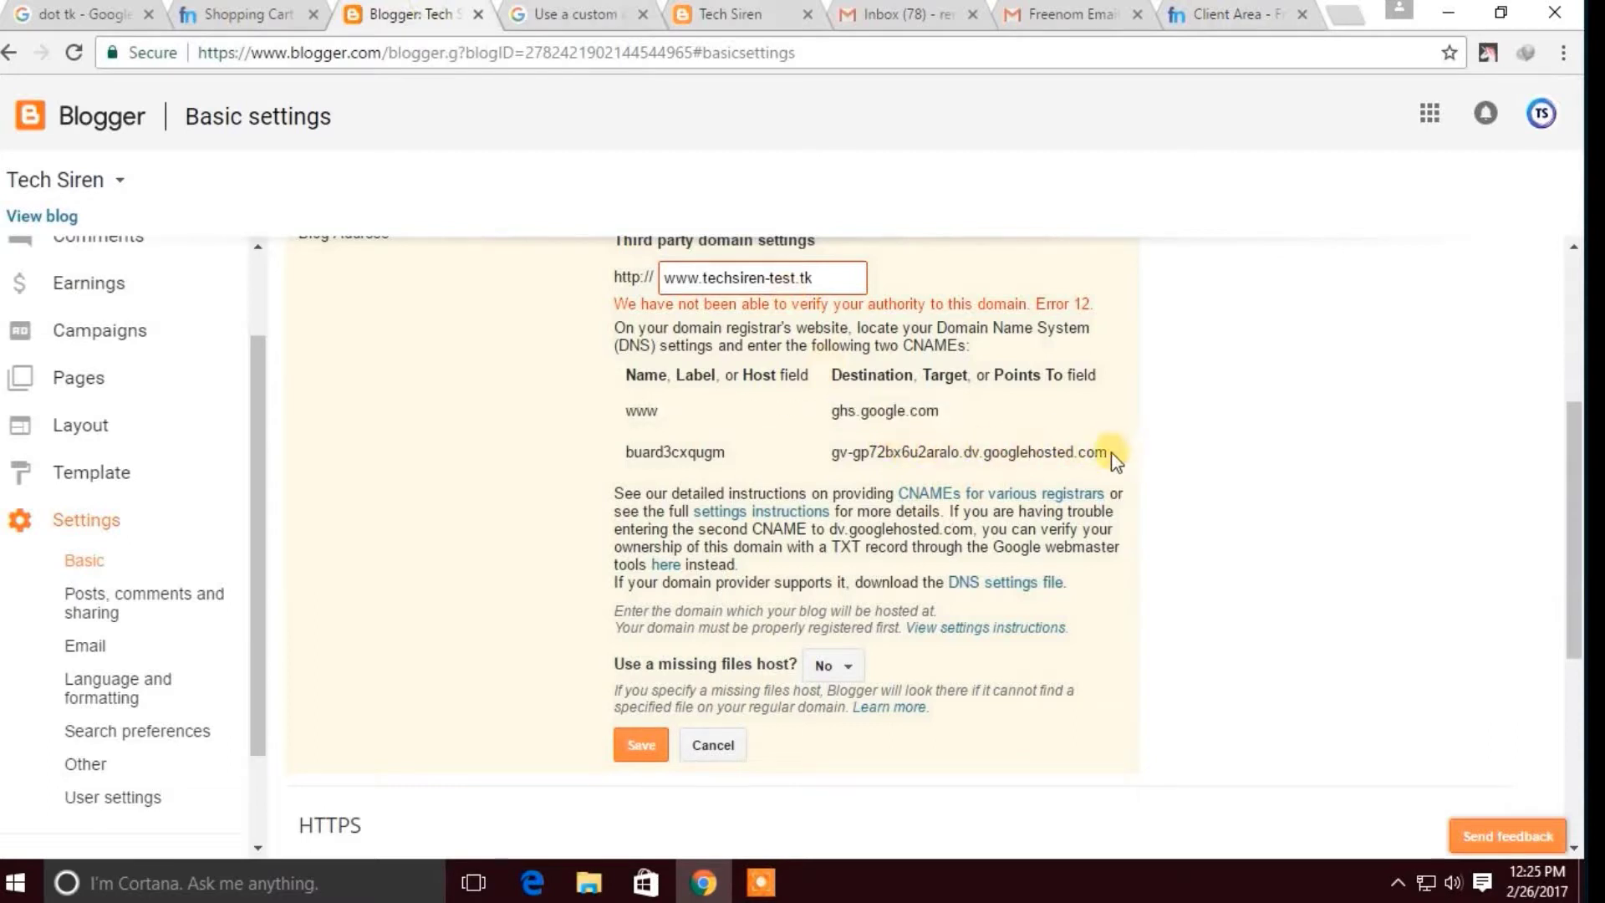
{"action": "left_click_drag", "start_coordinate": [1111, 451], "coordinate": [828, 451]}
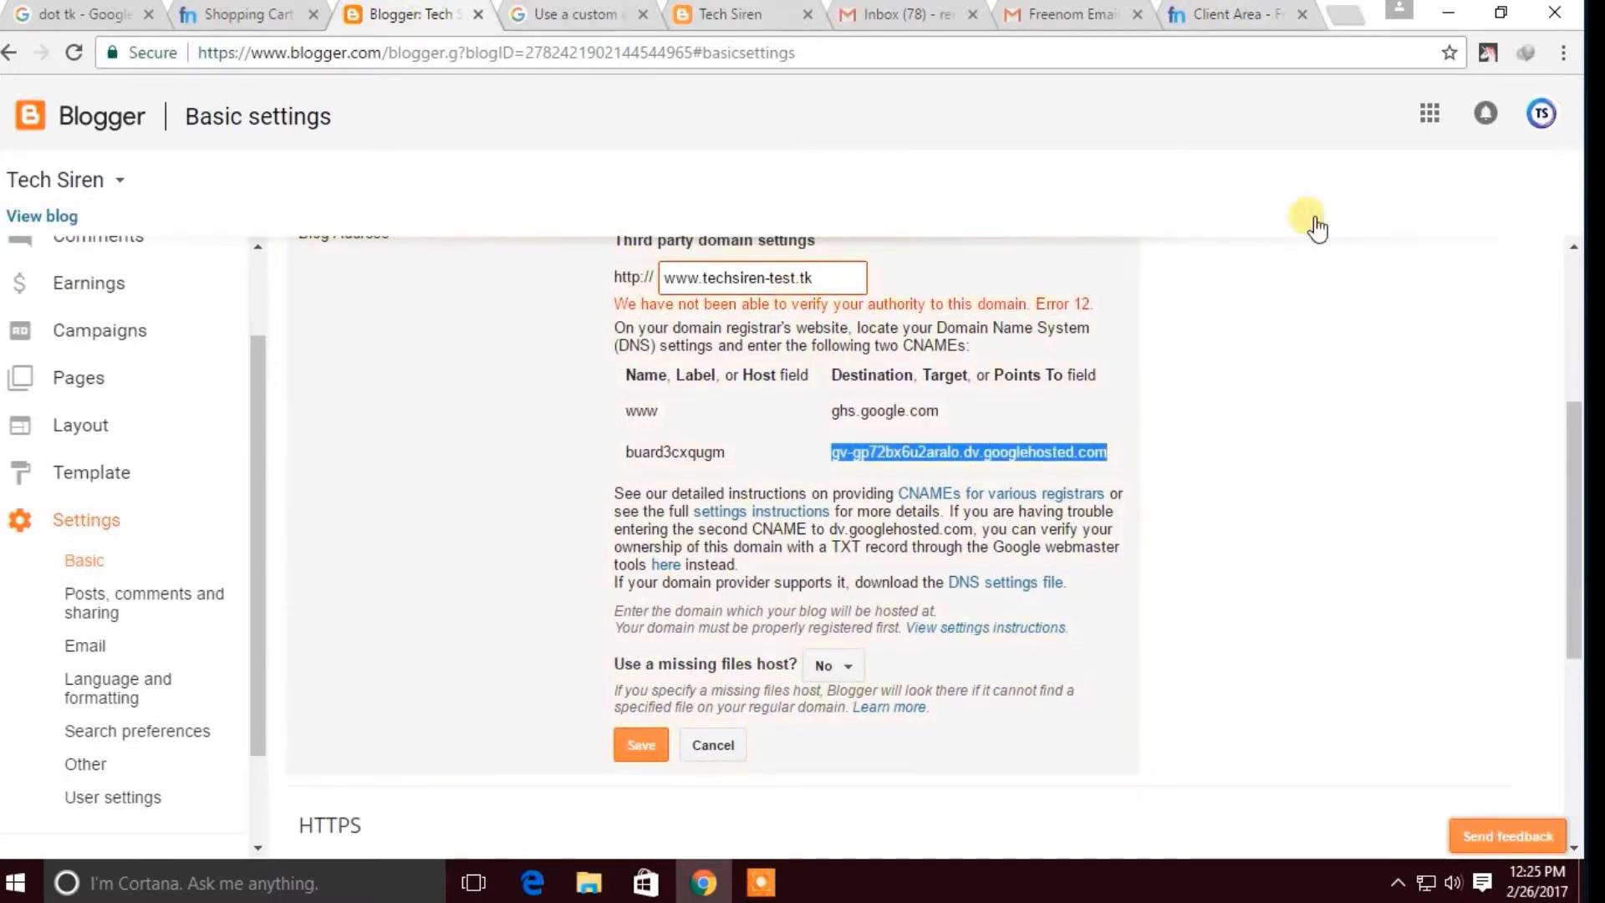
{"action": "key", "text": "ctrl+c"}
{"action": "left_click", "coordinate": [1183, 13]}
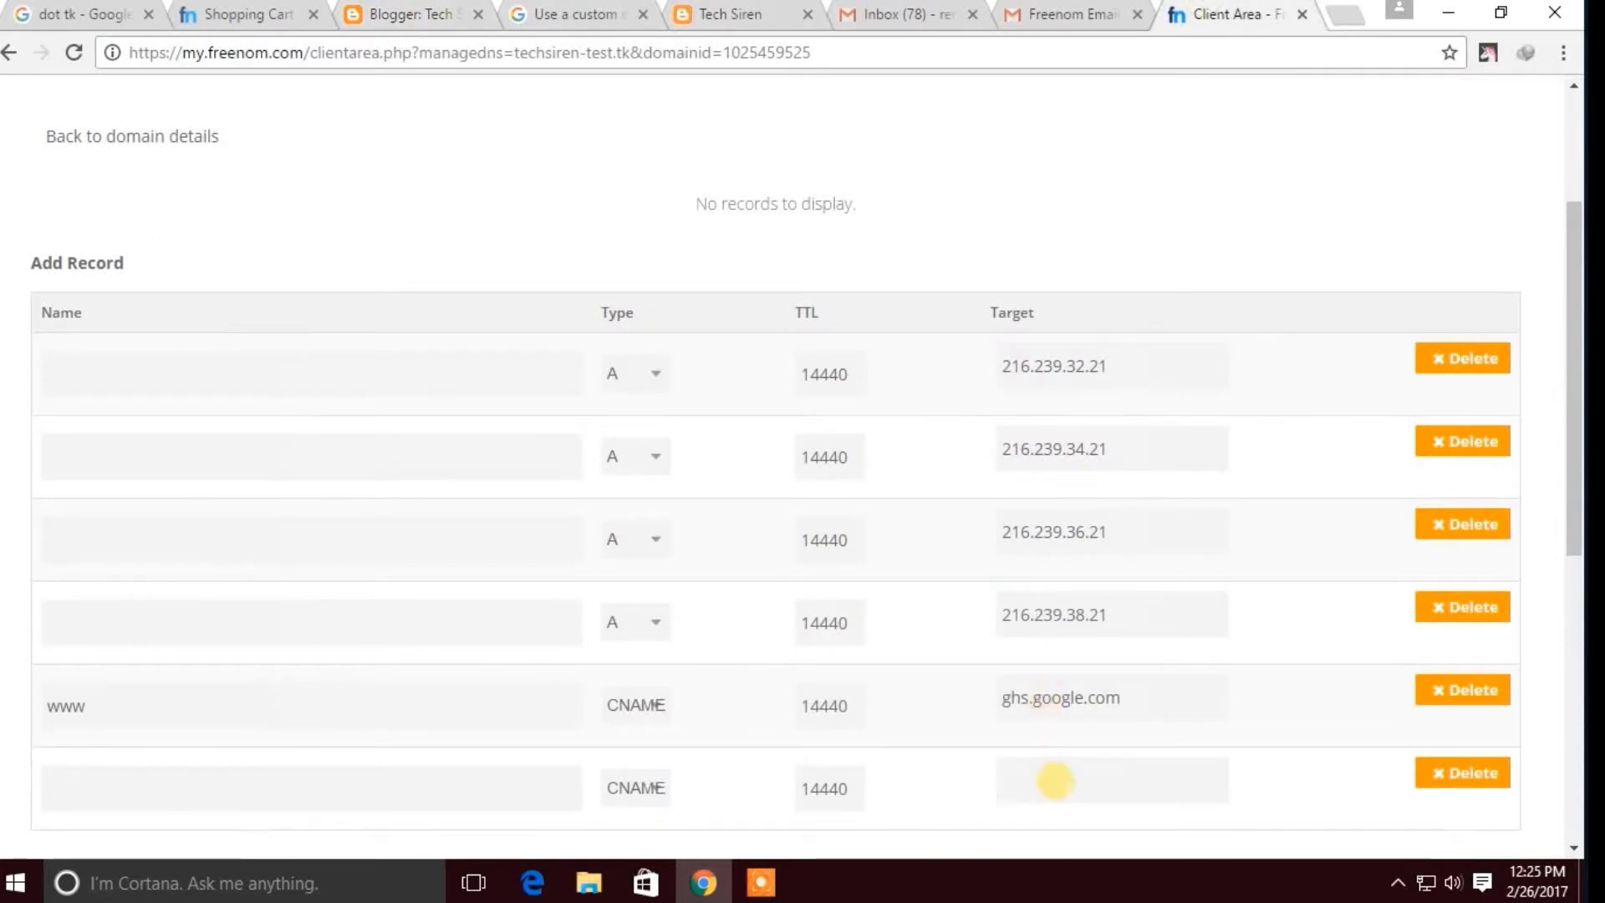
{"action": "left_click", "coordinate": [1056, 782]}
{"action": "key", "text": "ctrl+v"}
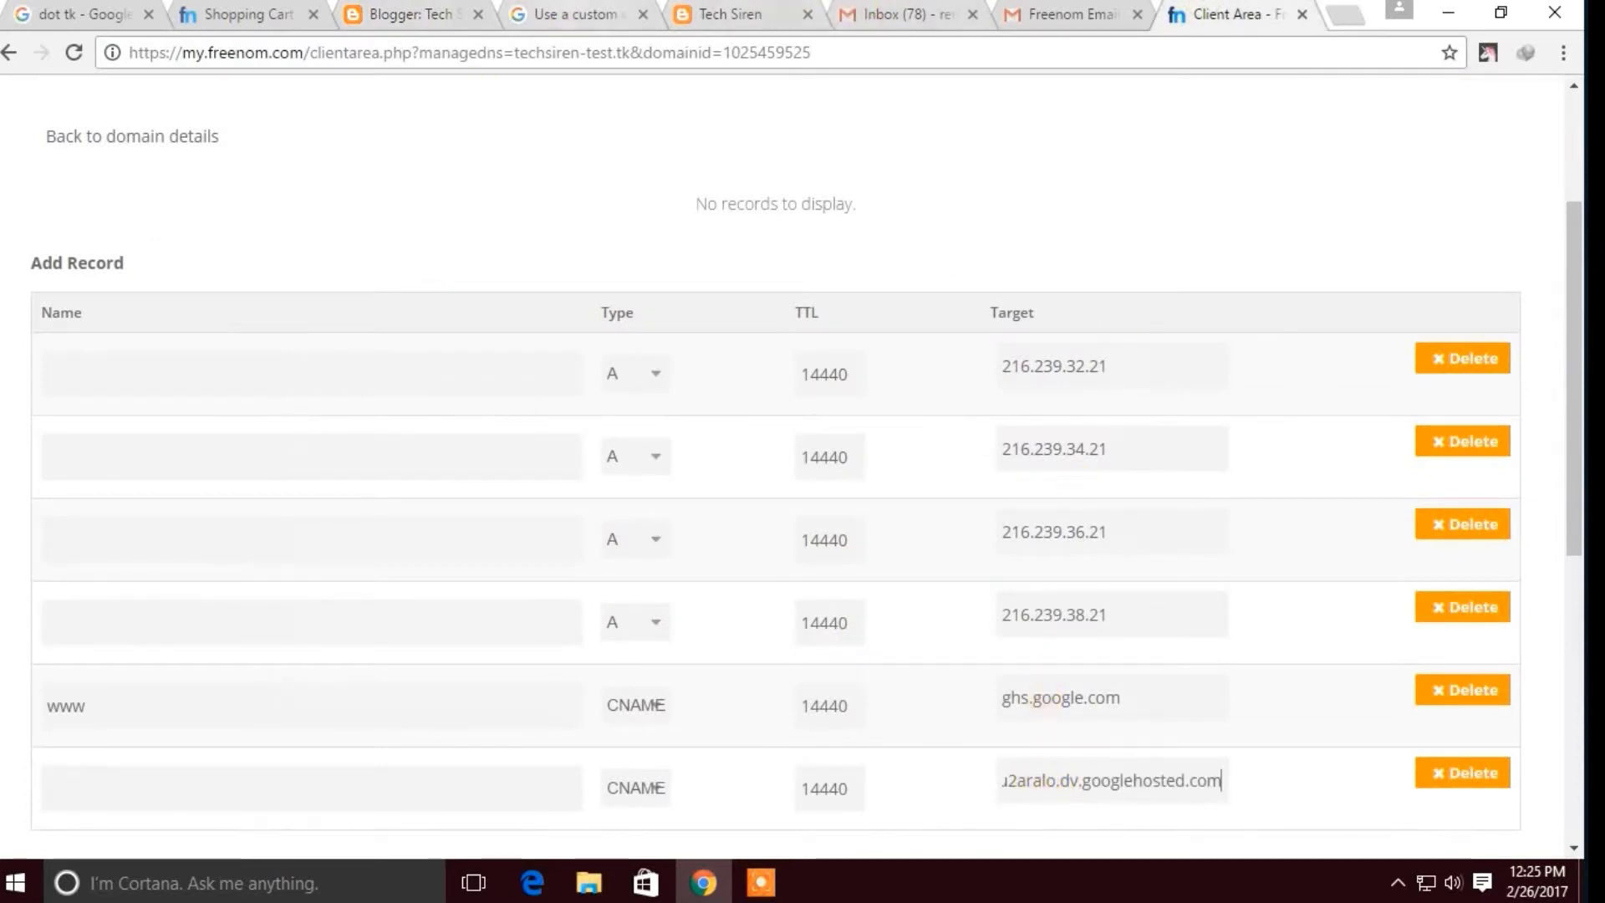
- Name that record buard3cxqugm copied from Blogger and save all the DNS records
{"action": "left_click", "coordinate": [574, 13]}
{"action": "left_click", "coordinate": [412, 13]}
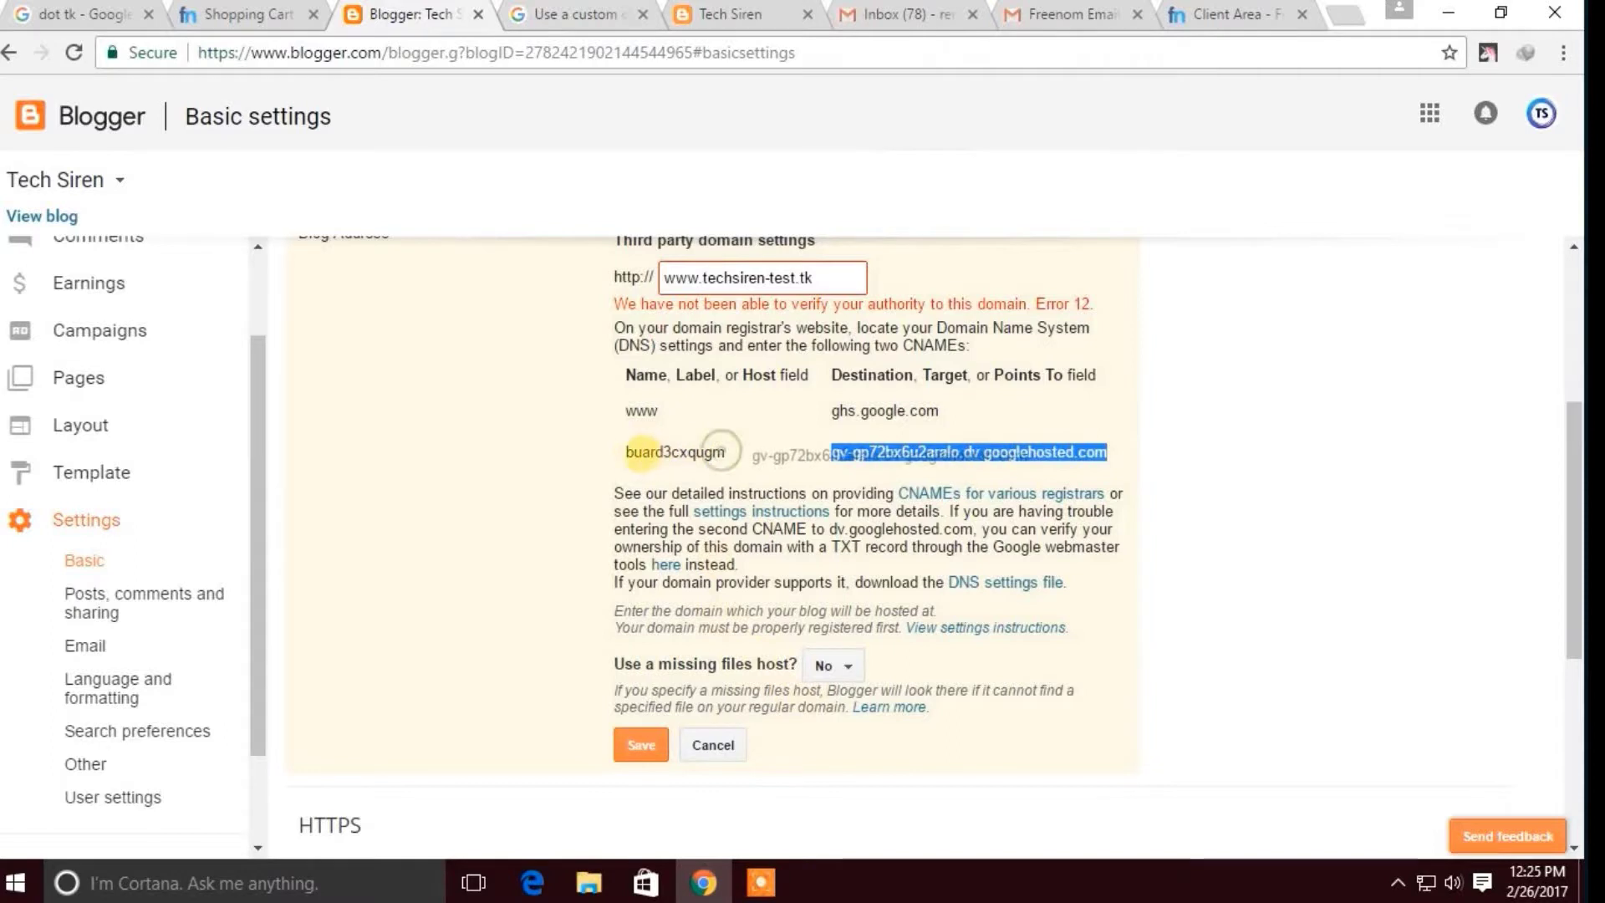
{"action": "left_click_drag", "start_coordinate": [625, 452], "coordinate": [734, 451]}
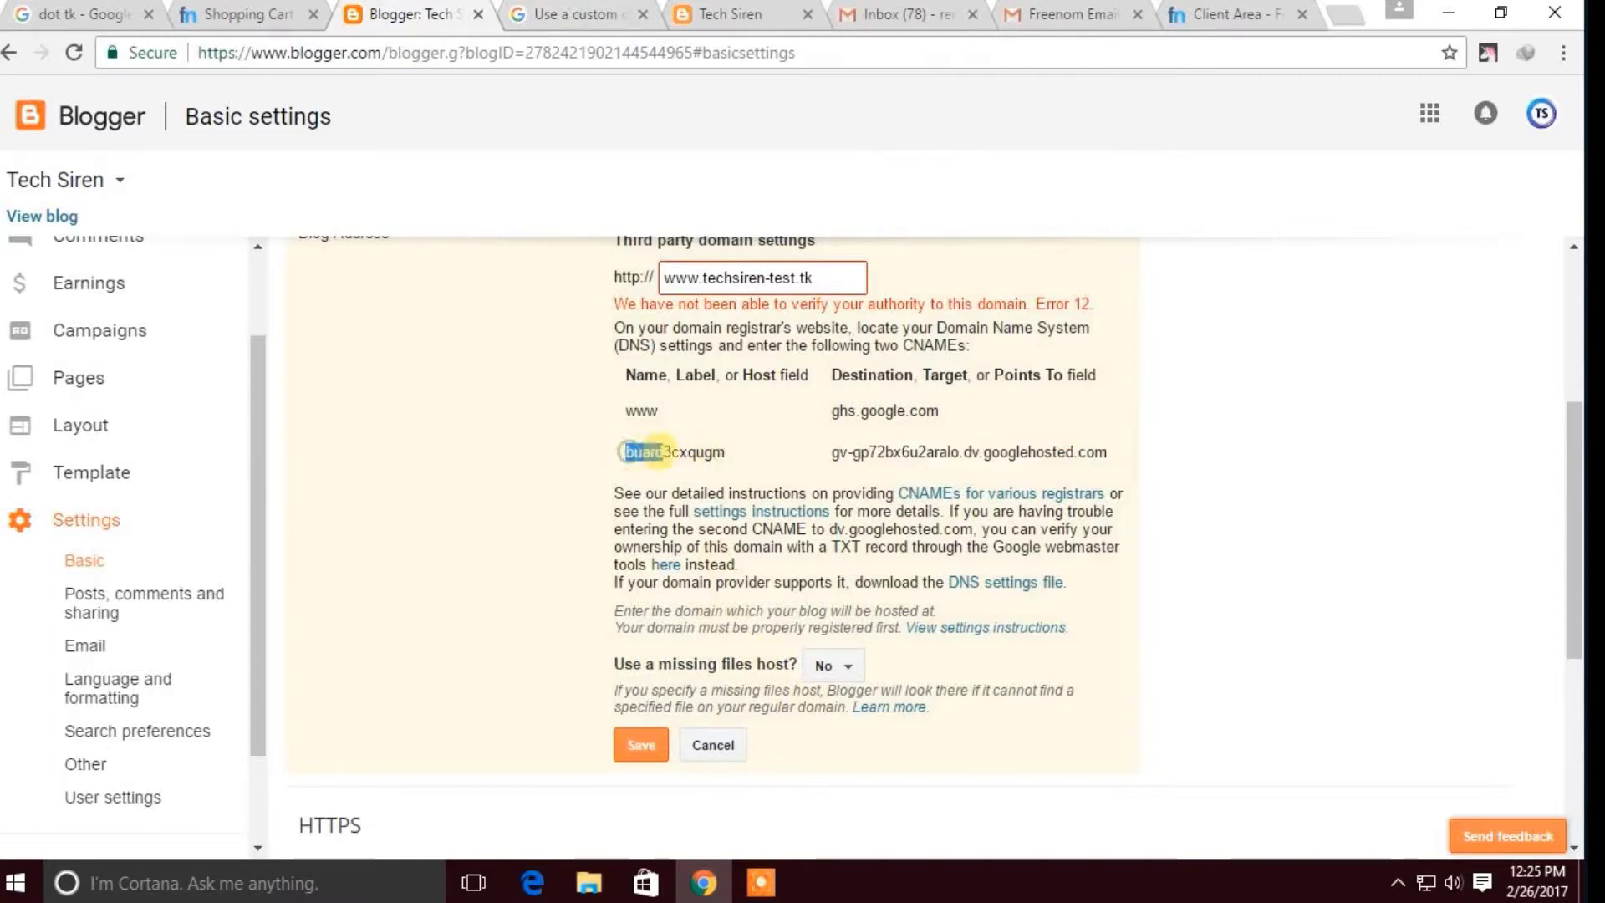
{"action": "left_click", "coordinate": [1216, 14]}
{"action": "left_click", "coordinate": [444, 790]}
{"action": "key", "text": "ctrl+v"}
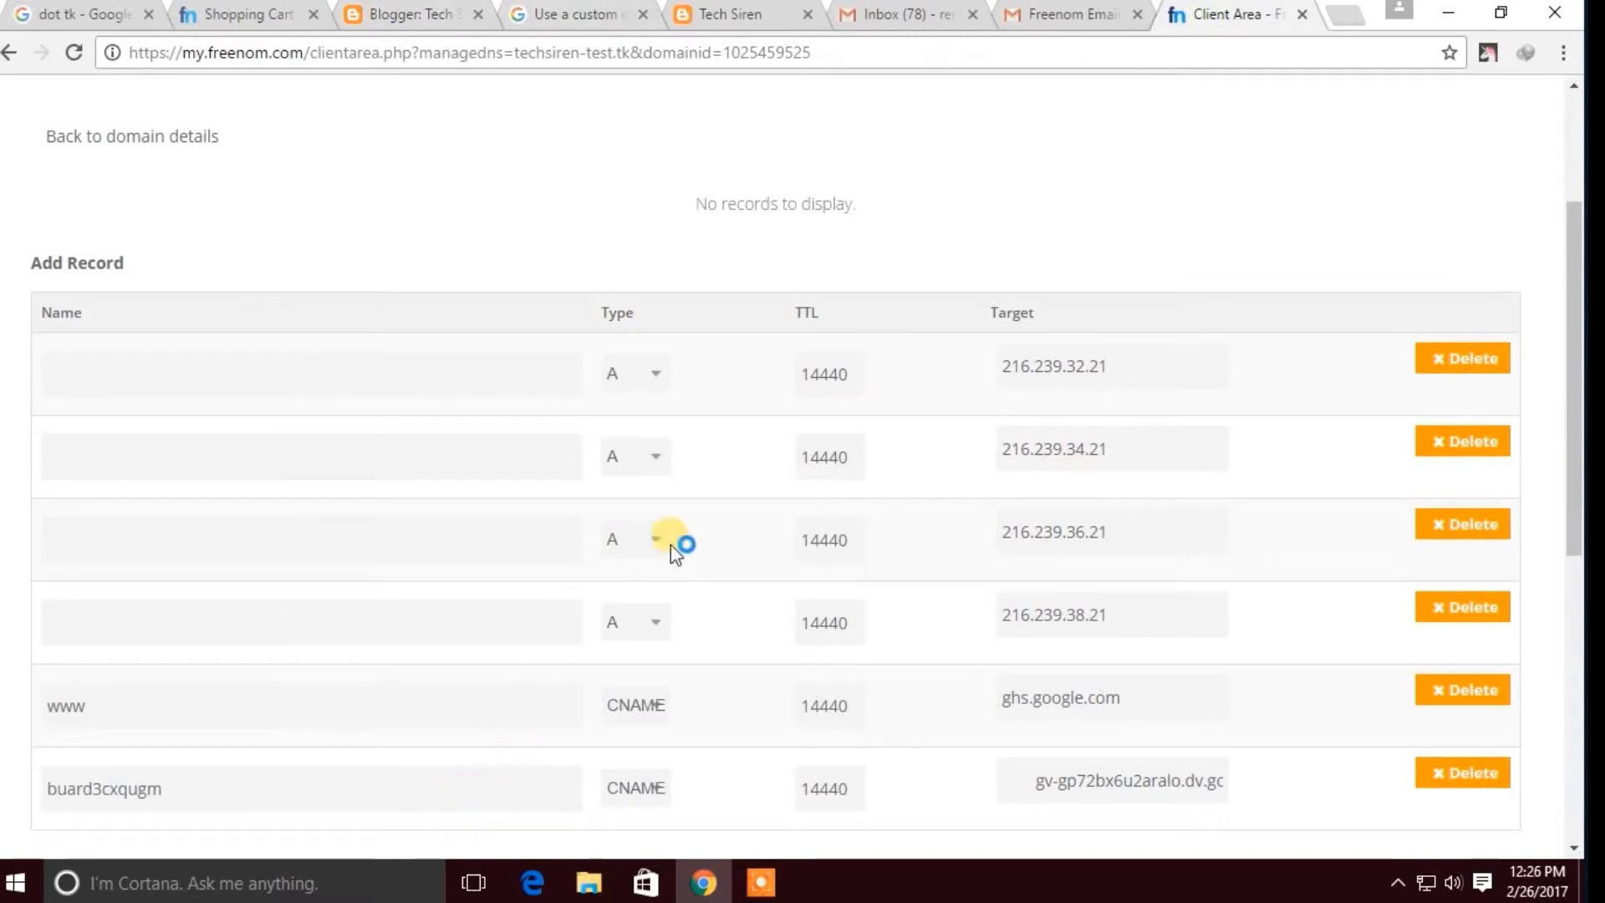
{"action": "scroll", "coordinate": [671, 545], "scroll_direction": "down", "scroll_amount": 2}
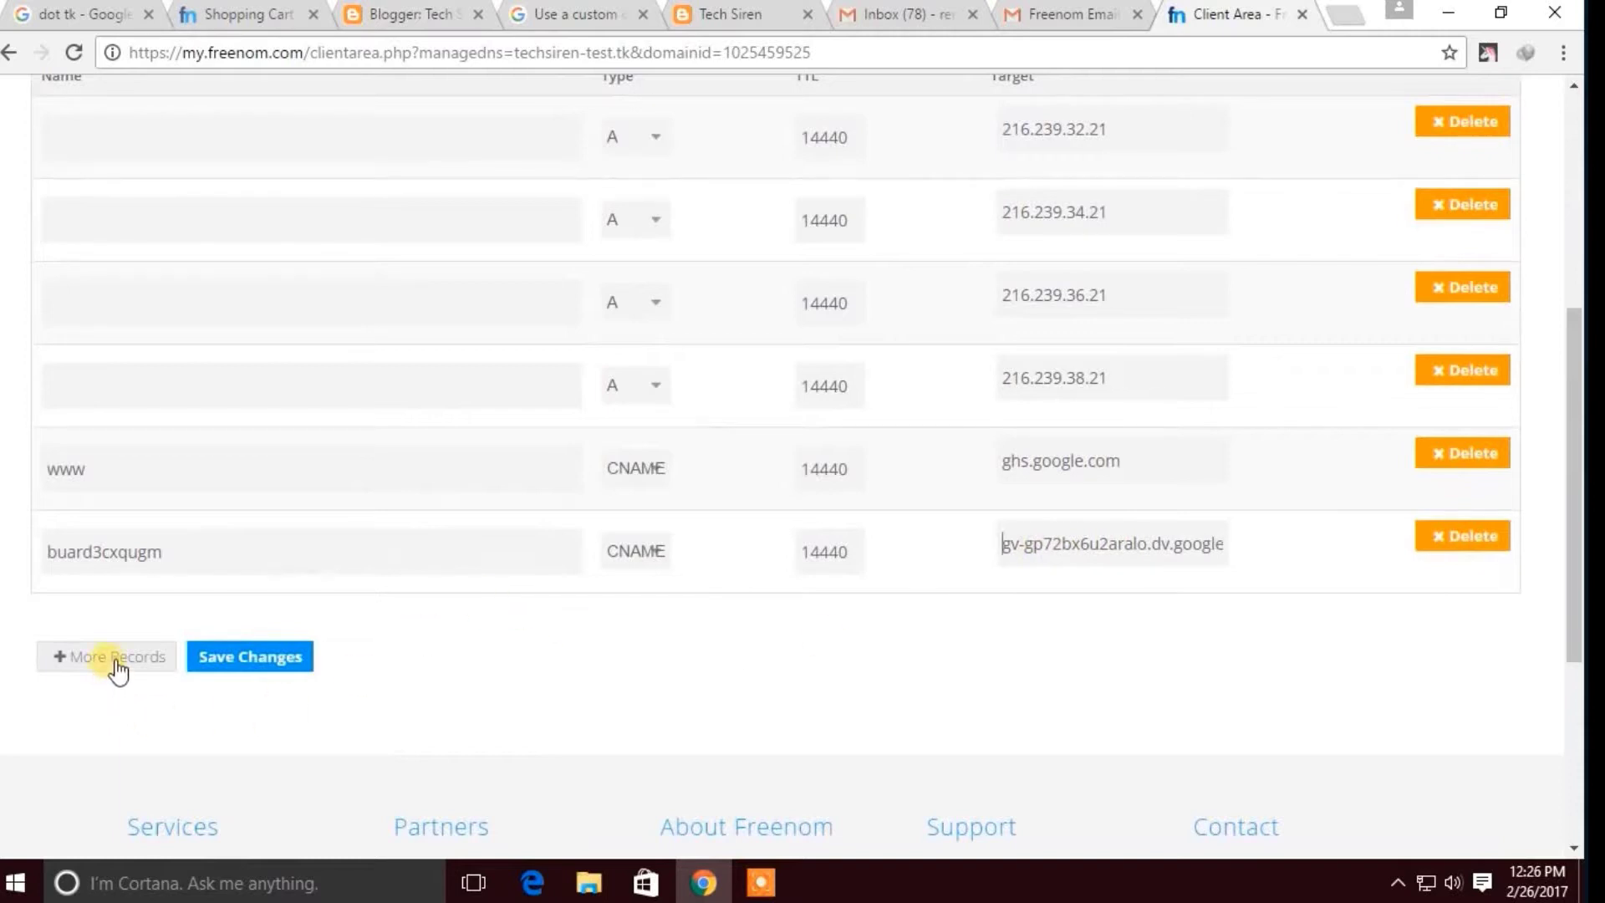
{"action": "left_click", "coordinate": [232, 658]}
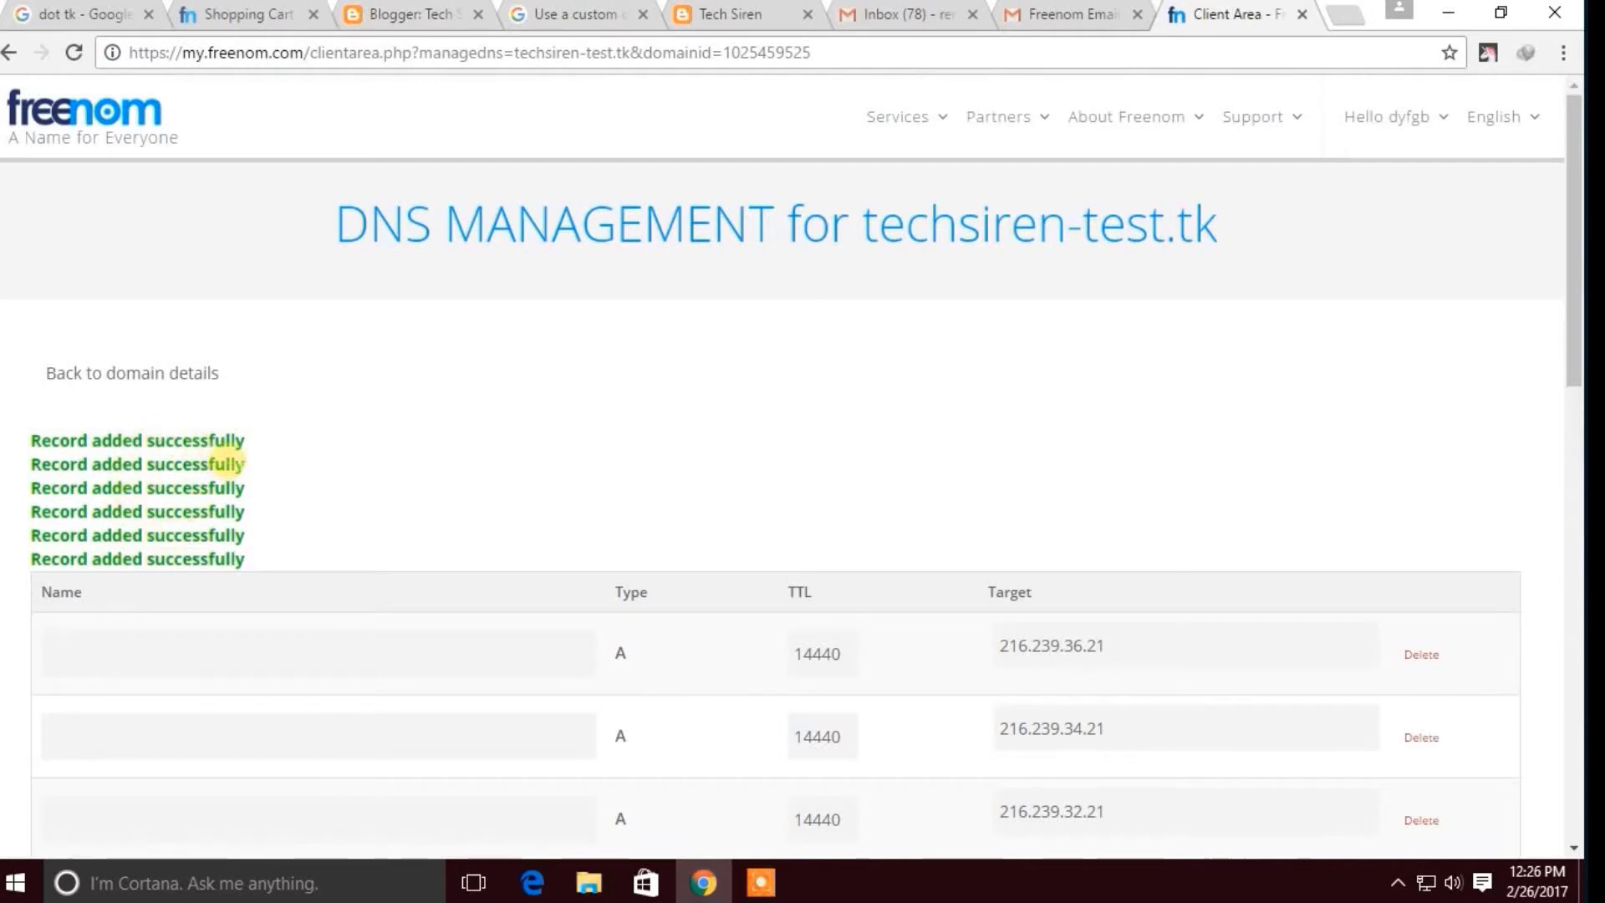
- Return to the techsiren-test.tk domain details, then to Blogger's custom domain settings
{"action": "left_click", "coordinate": [104, 375]}
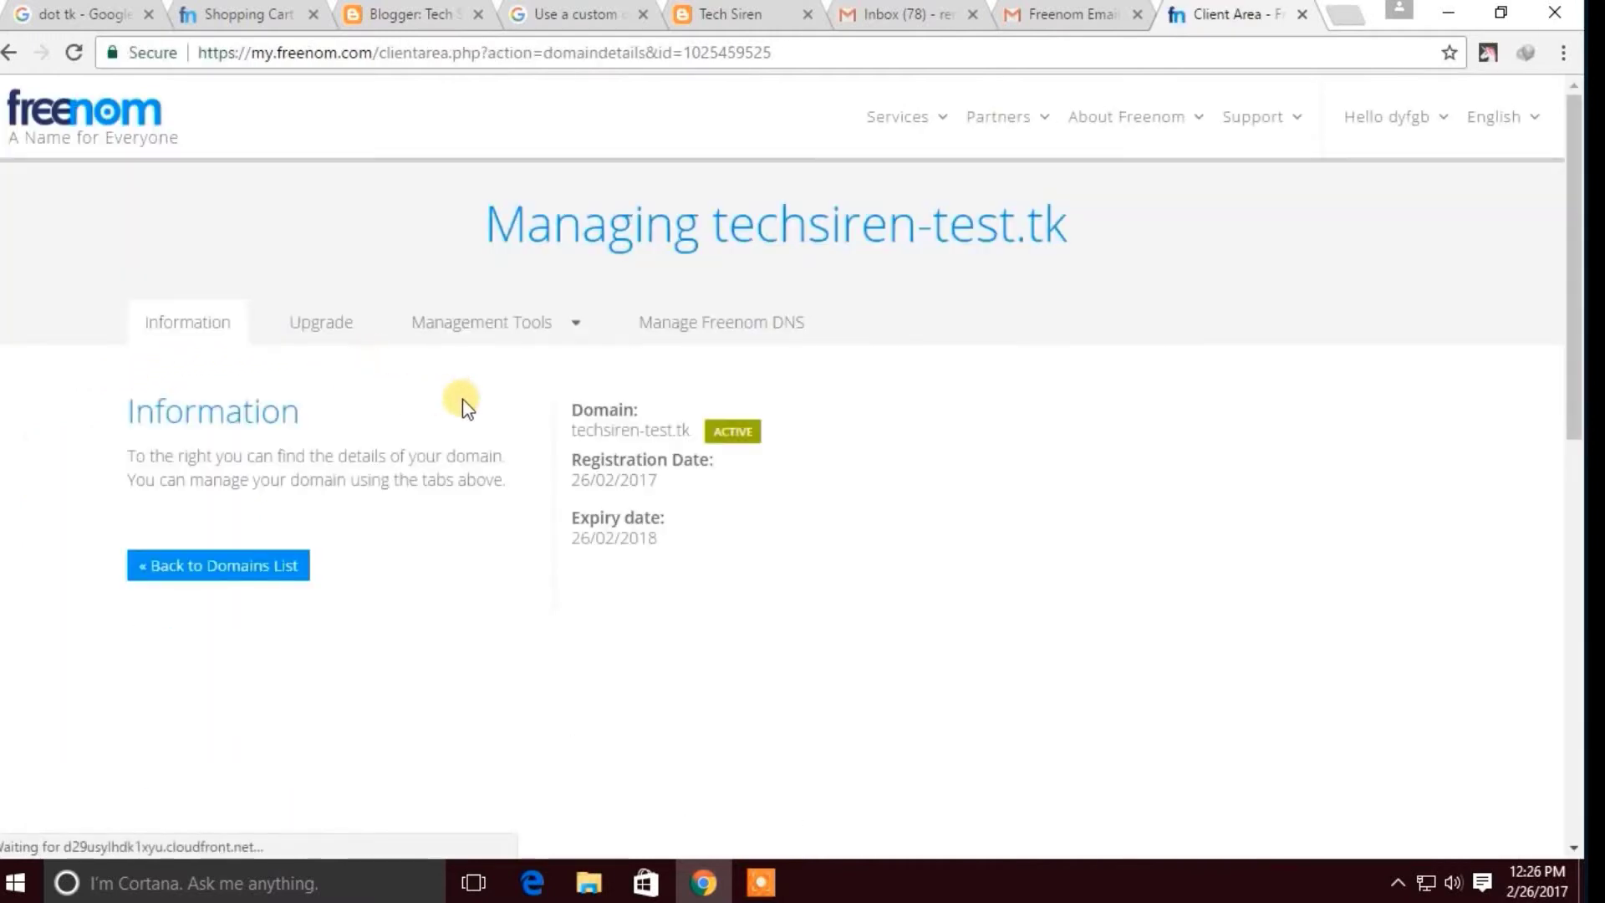
{"action": "scroll", "coordinate": [464, 414], "scroll_direction": "down", "scroll_amount": 1}
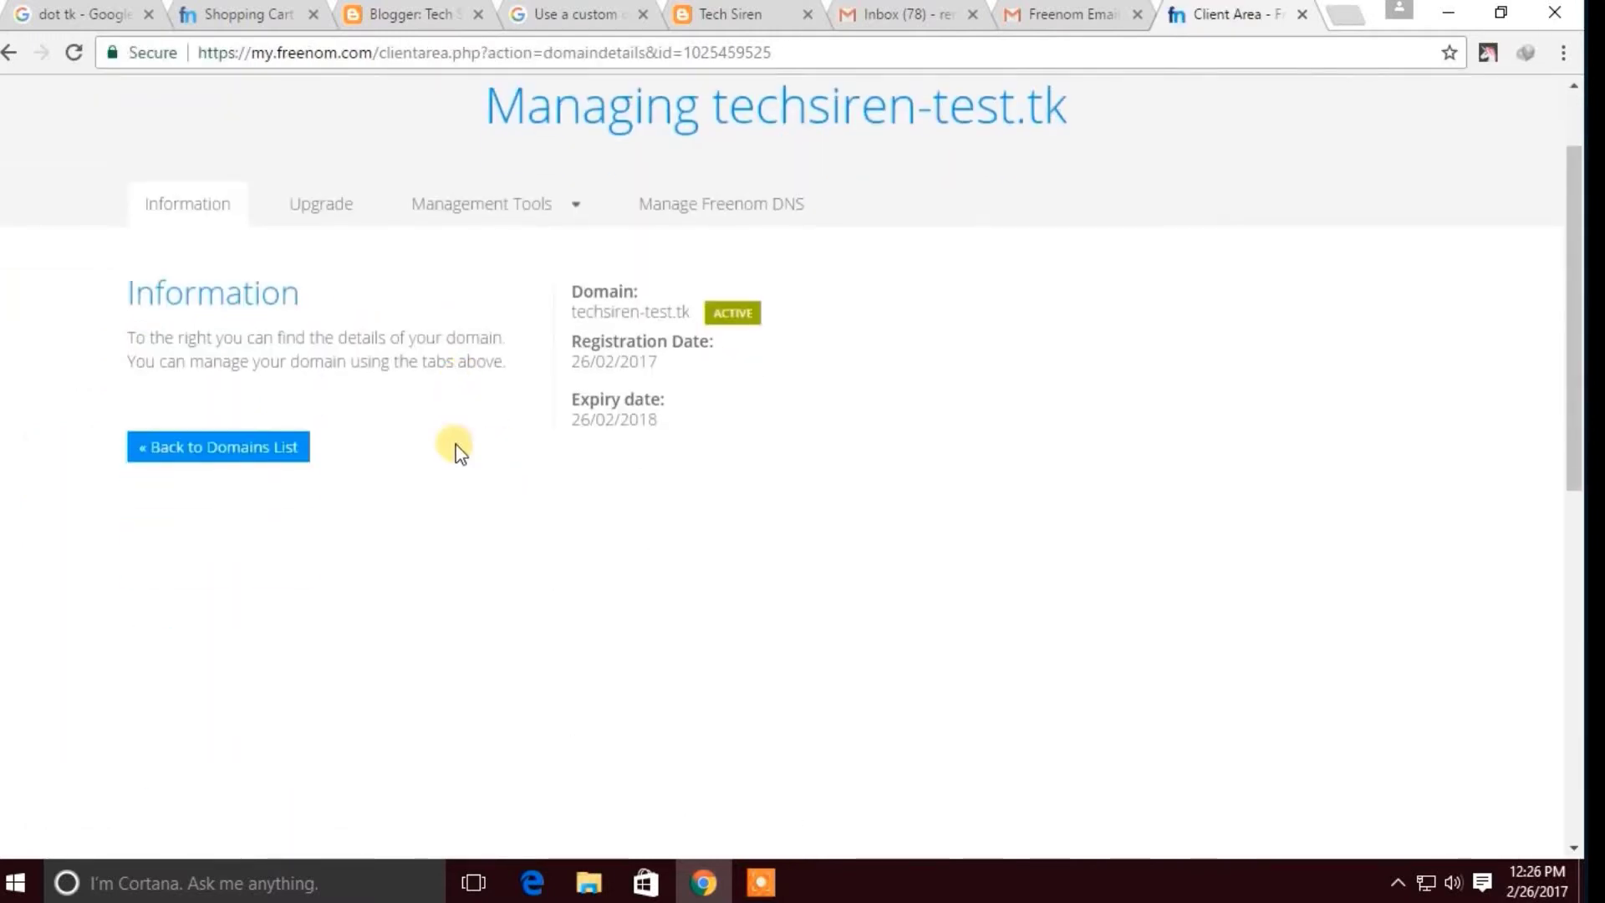
{"action": "left_click", "coordinate": [401, 15]}
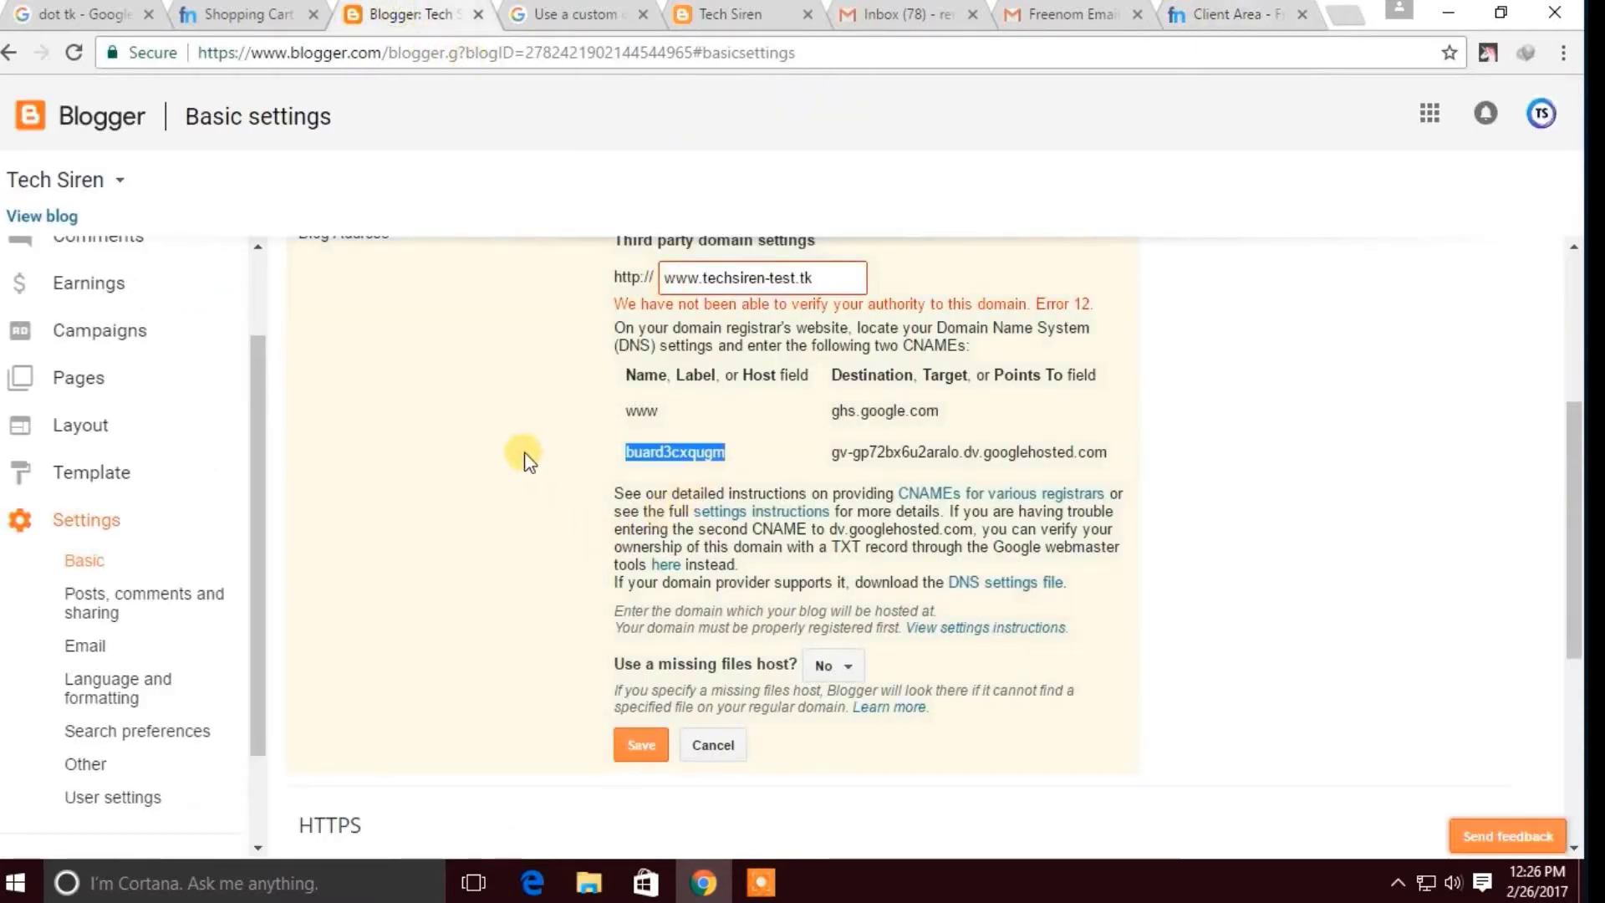
{"action": "scroll", "coordinate": [530, 438], "scroll_direction": "up", "scroll_amount": 1}
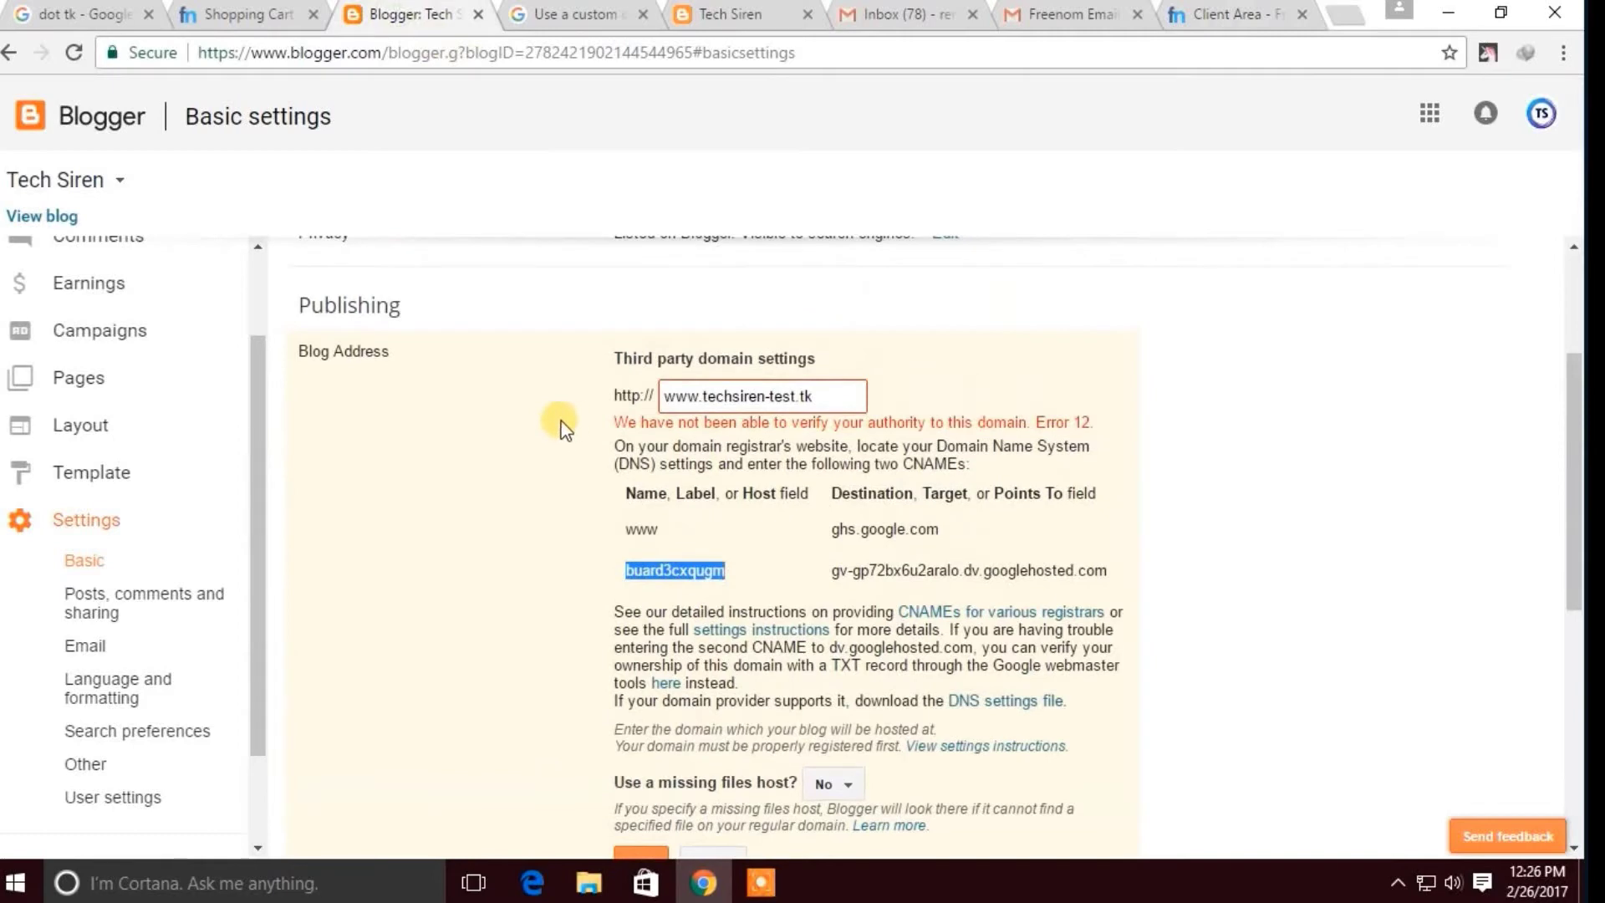
{"action": "scroll", "coordinate": [561, 424], "scroll_direction": "down", "scroll_amount": 1}
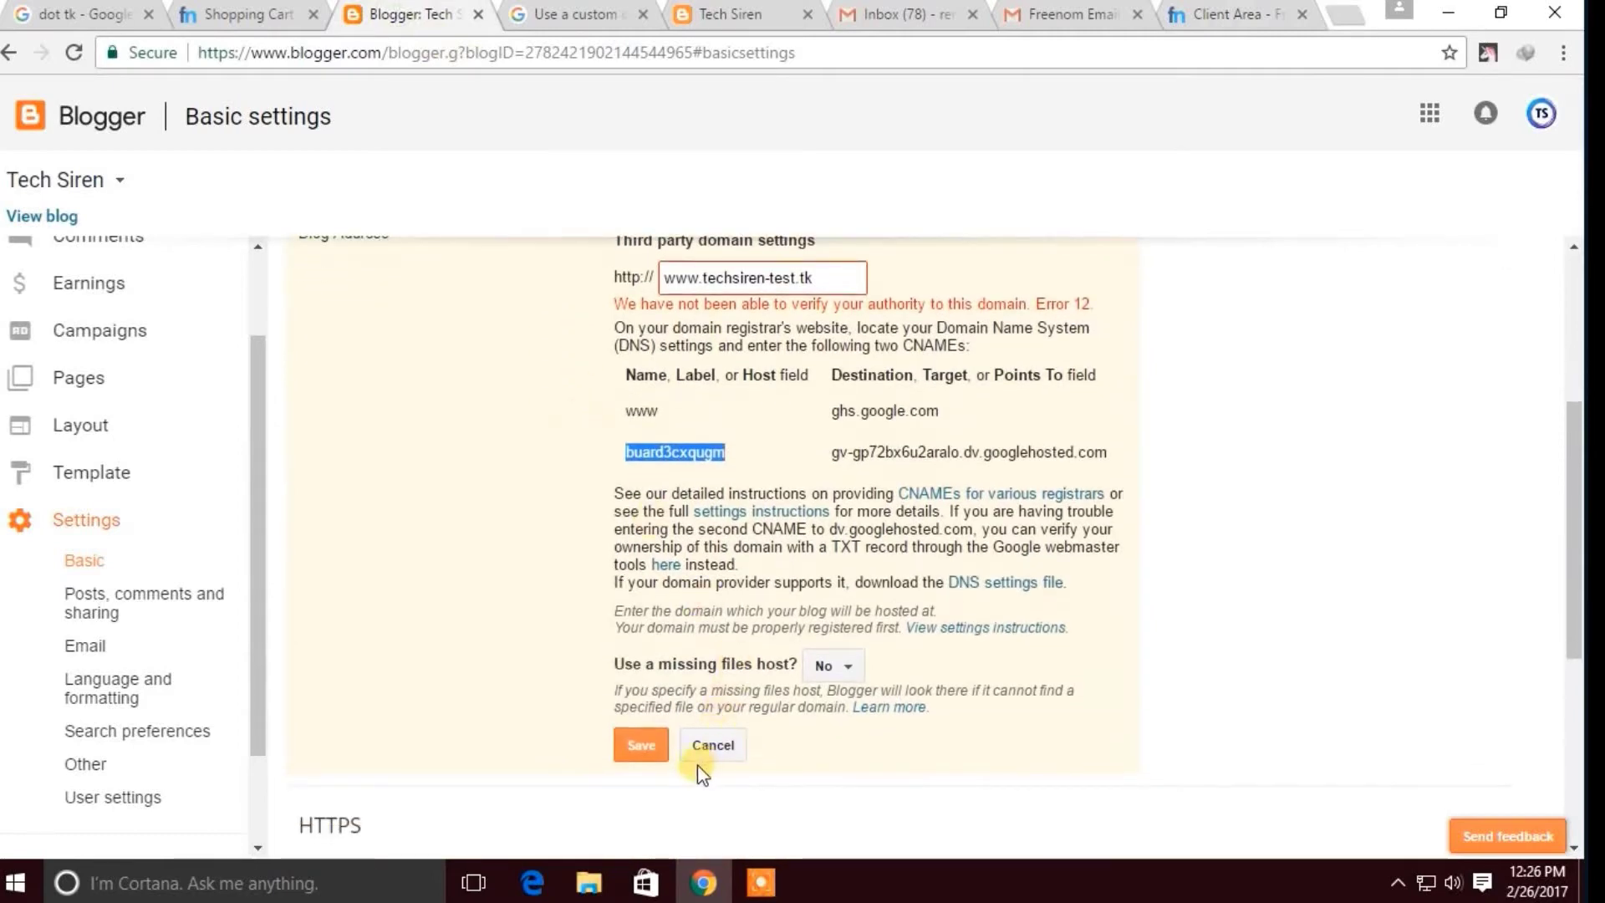
{"action": "left_click", "coordinate": [640, 744]}
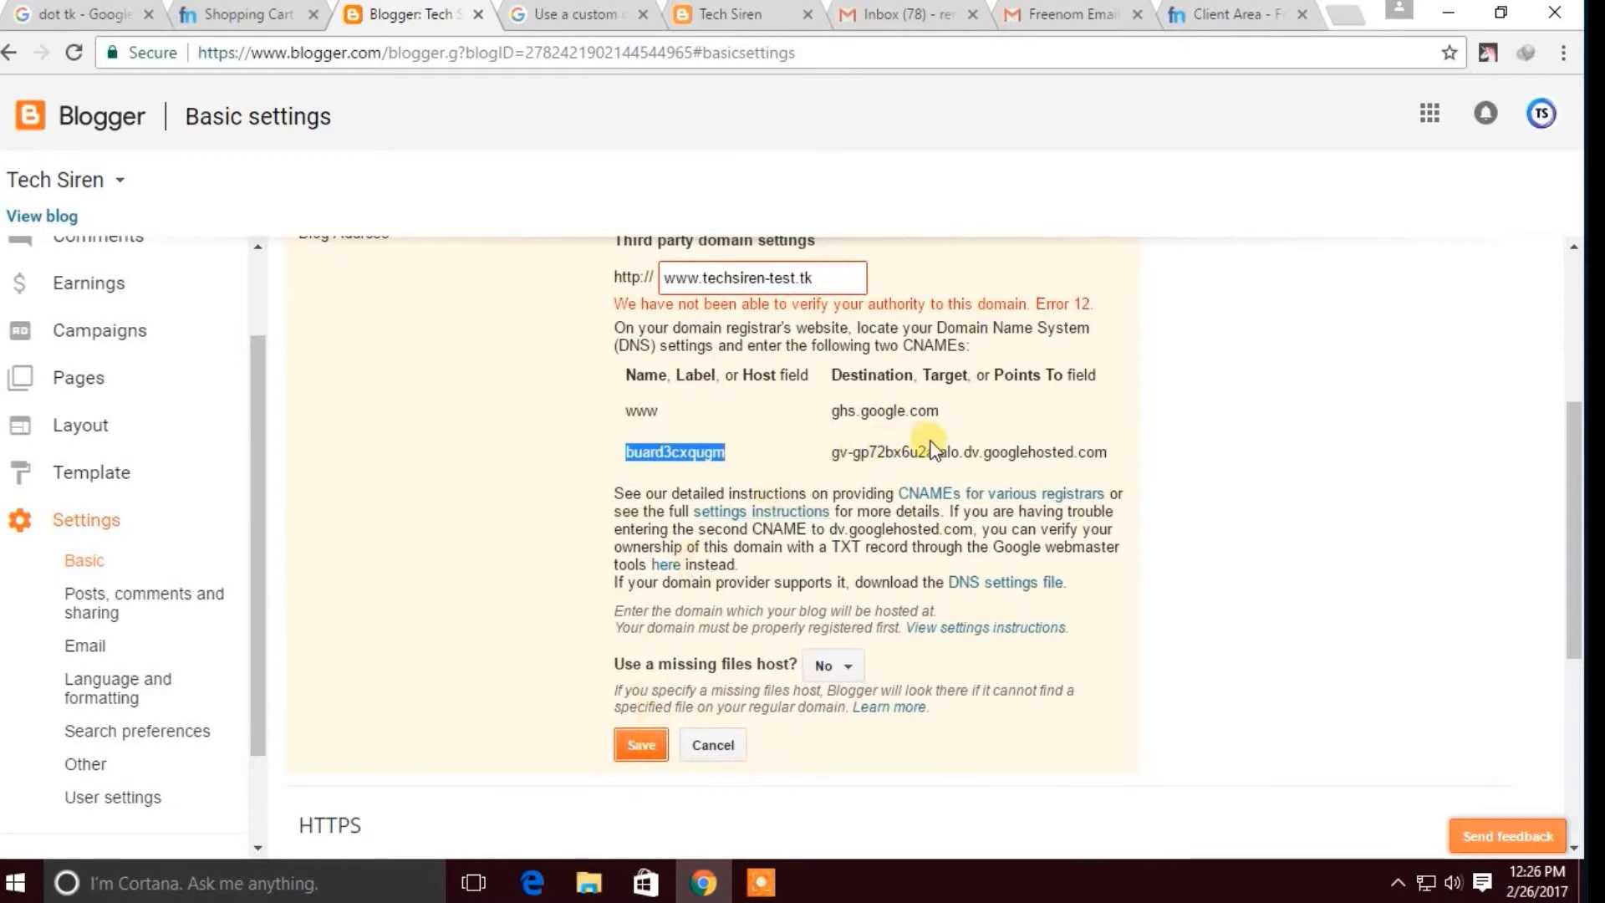
{"action": "scroll", "coordinate": [928, 439], "scroll_direction": "up", "scroll_amount": 1}
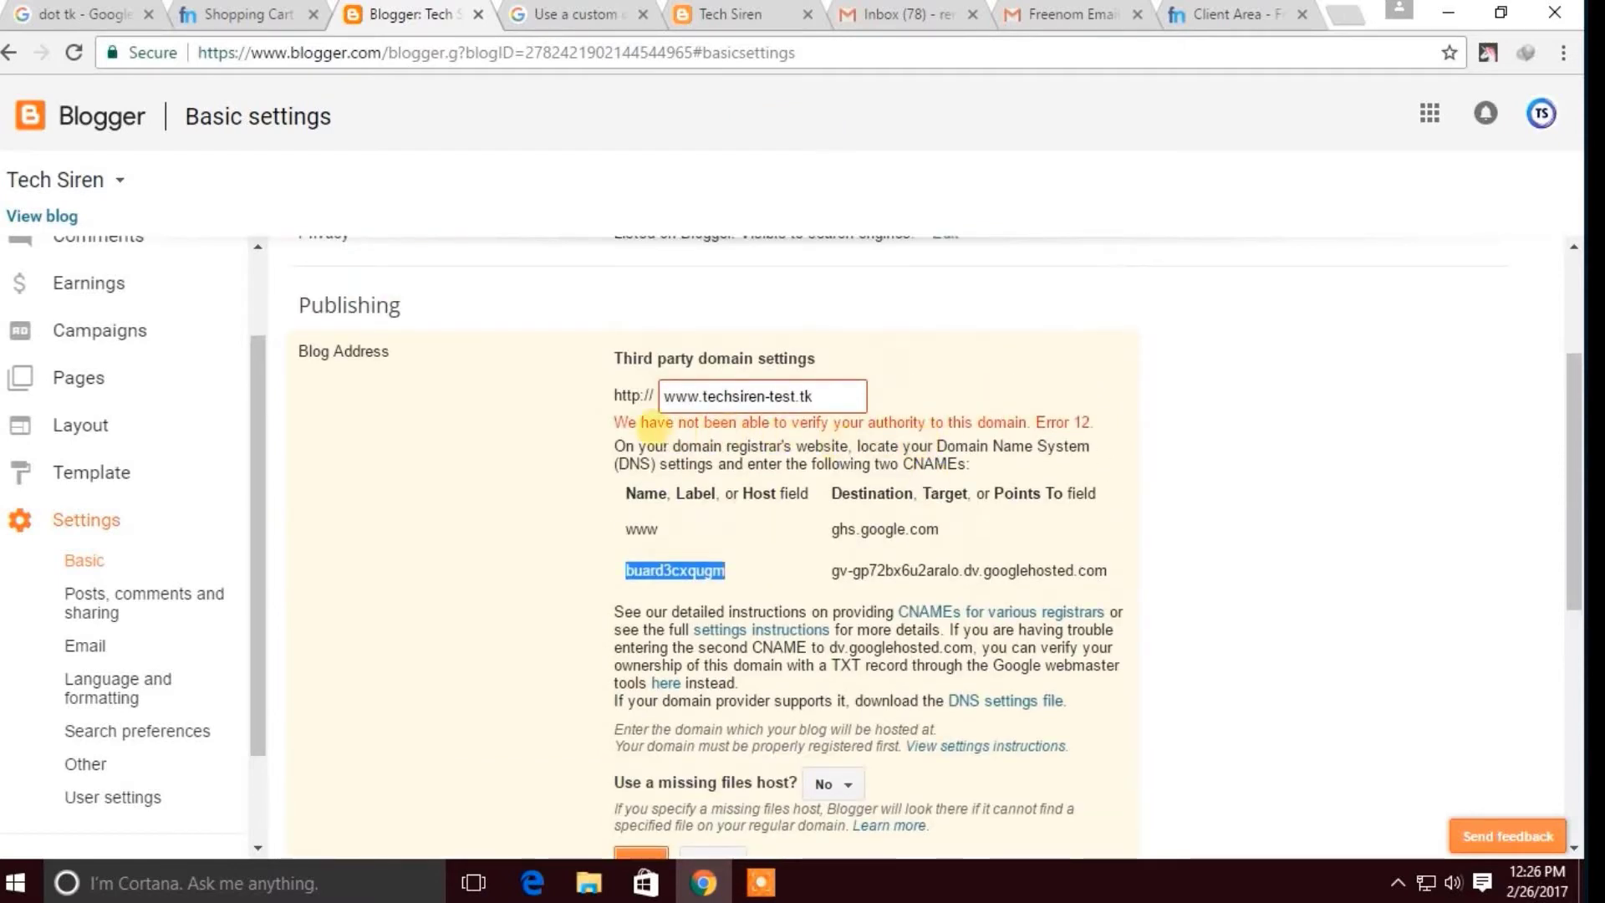
{"action": "left_click", "coordinate": [1073, 401]}
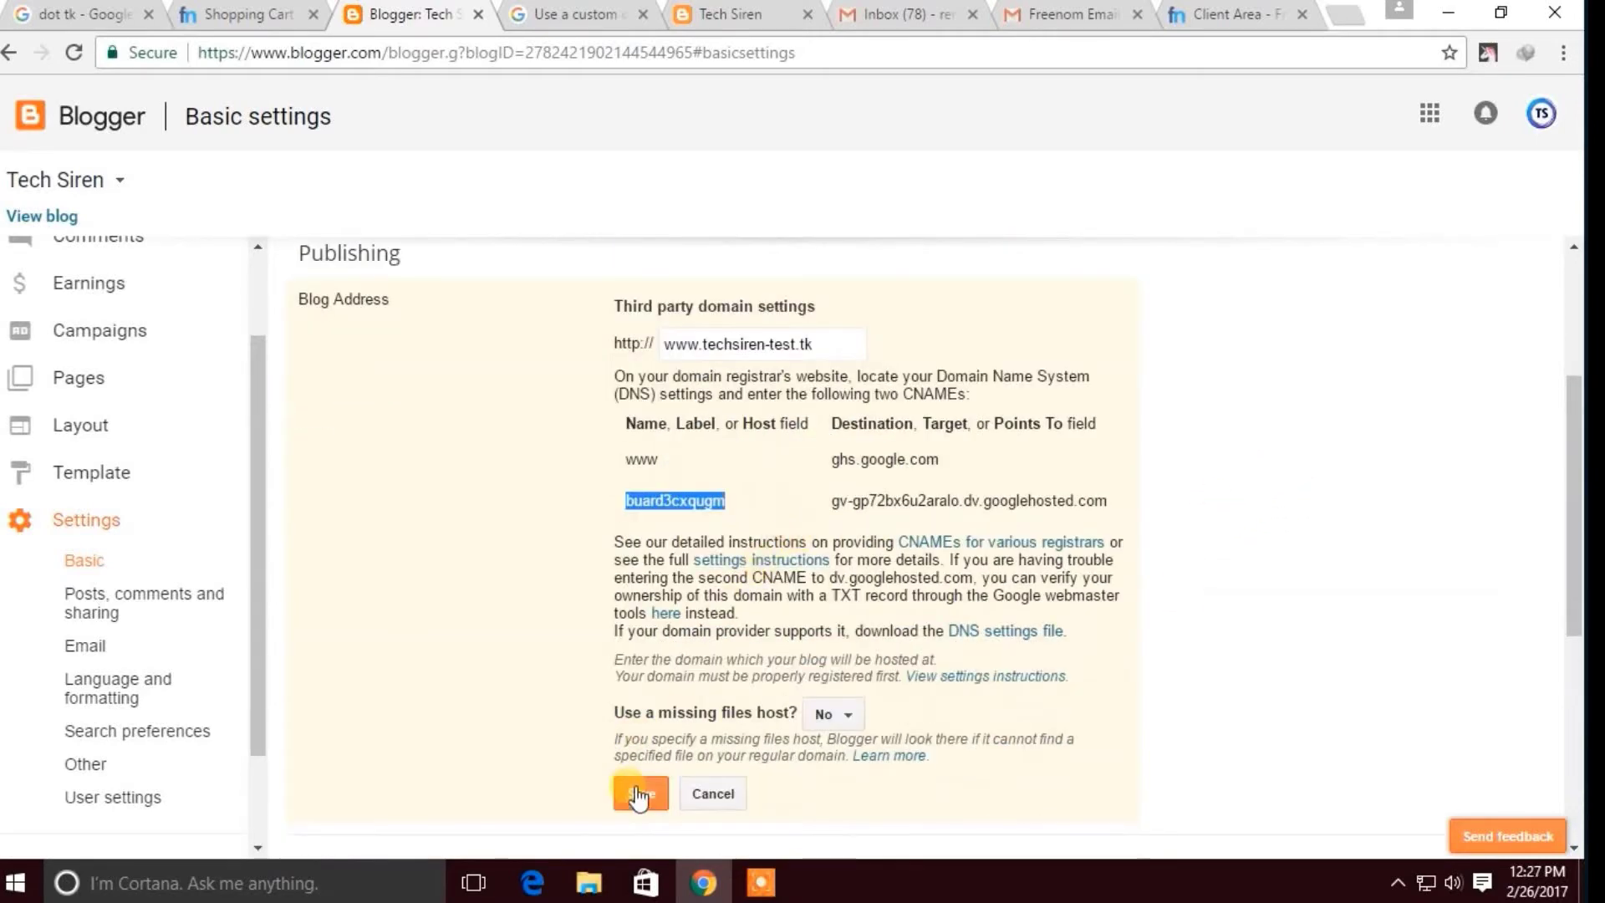
{"action": "left_click", "coordinate": [640, 793]}
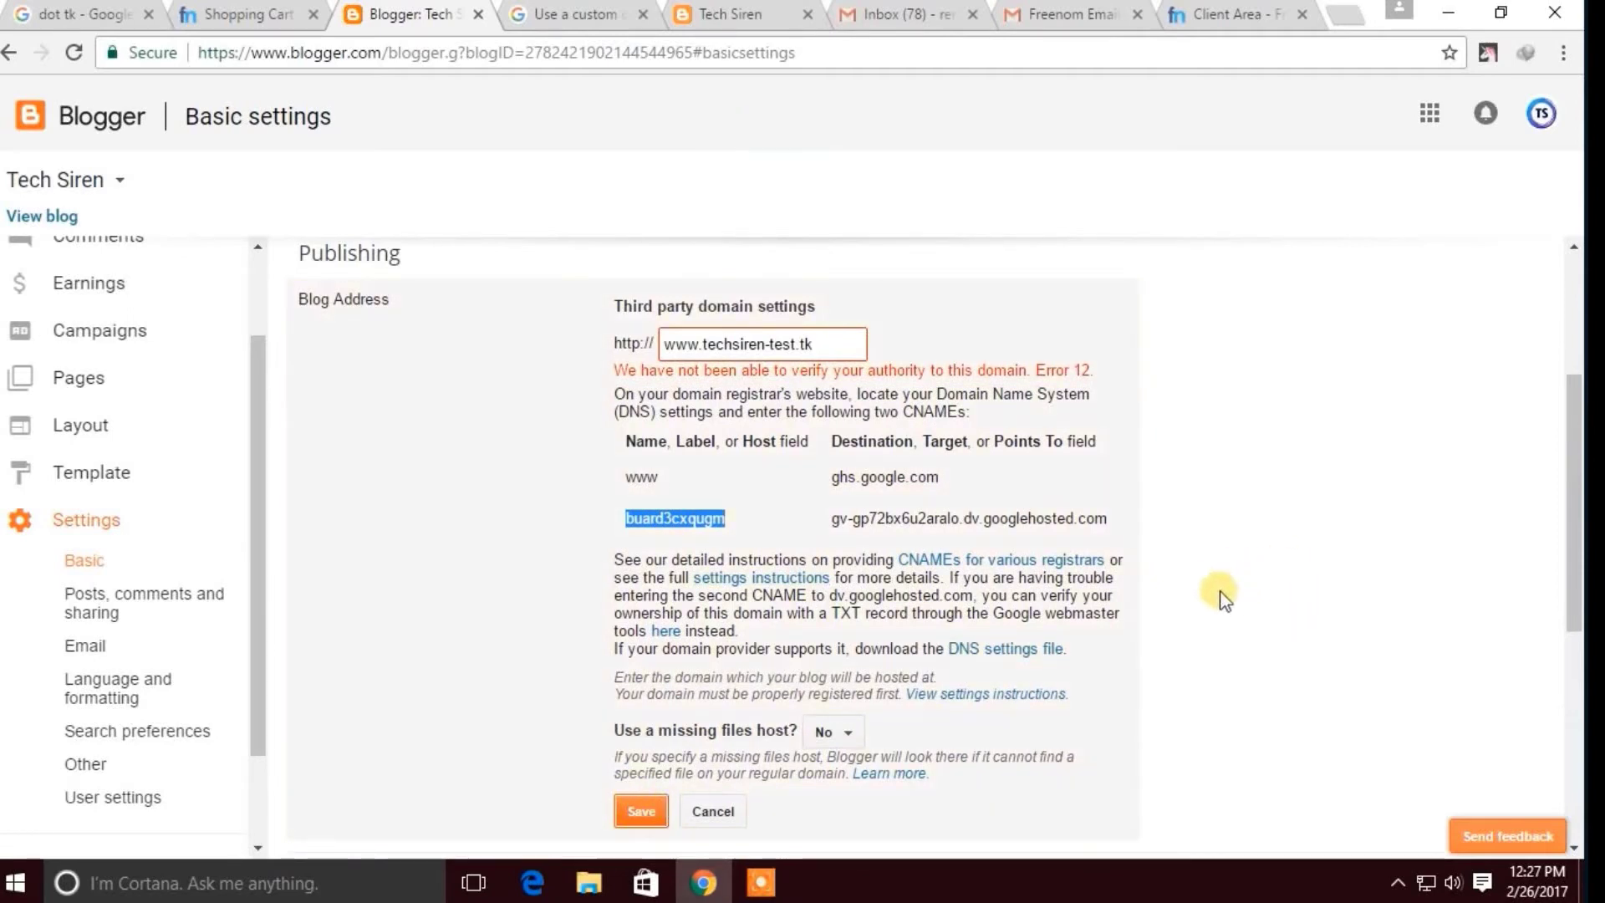
{"action": "left_click", "coordinate": [641, 811]}
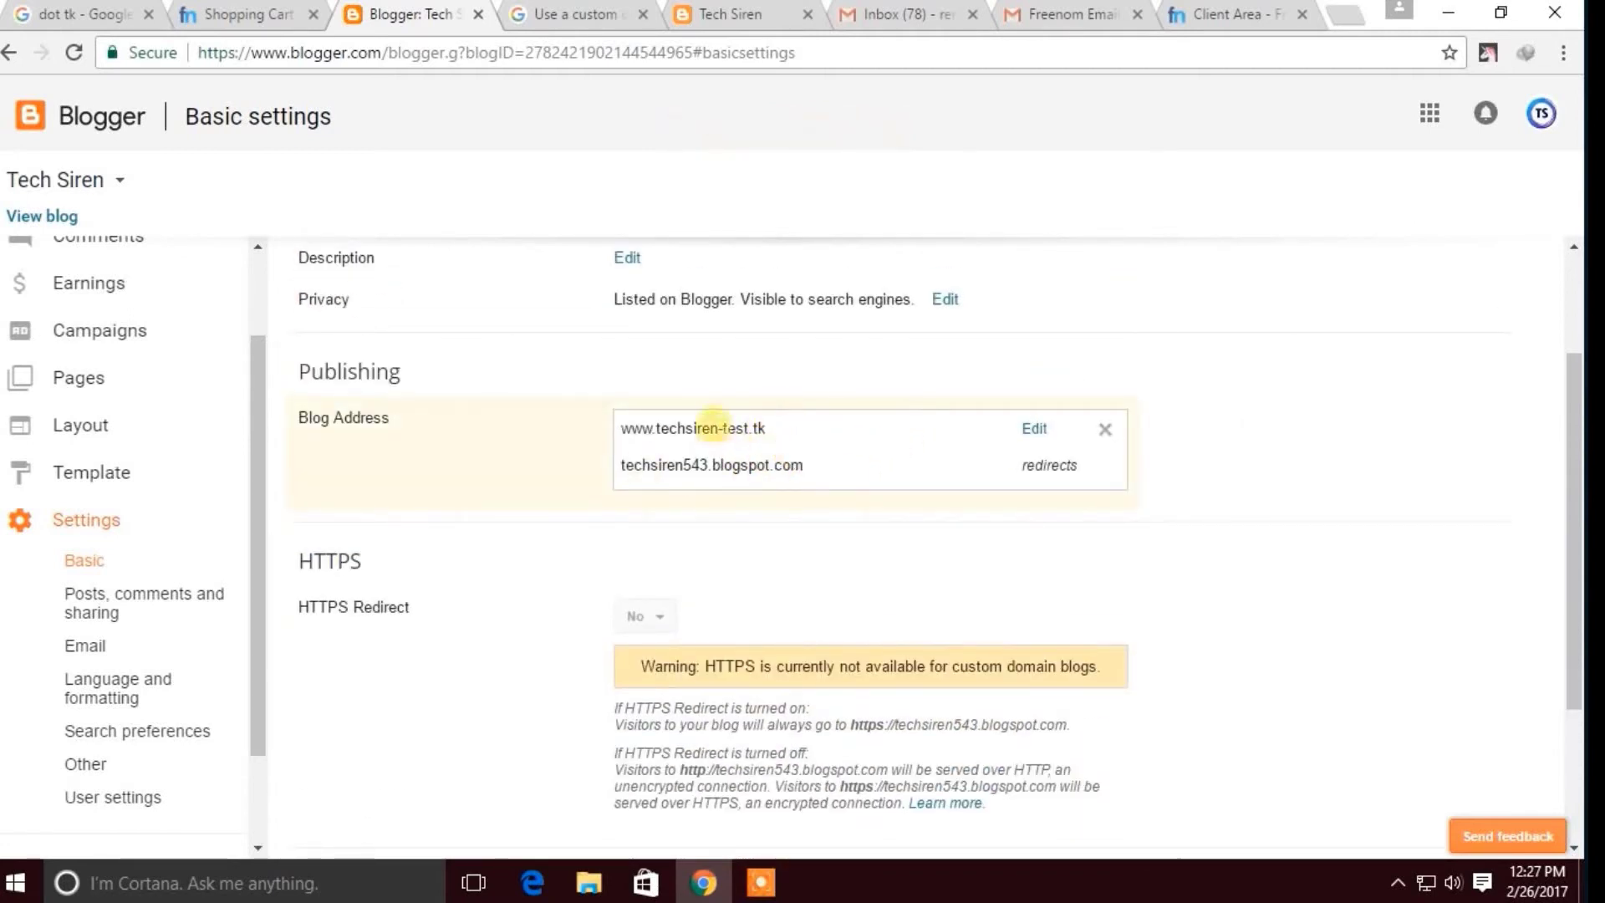
{"action": "left_click", "coordinate": [1035, 427]}
{"action": "left_click", "coordinate": [631, 492]}
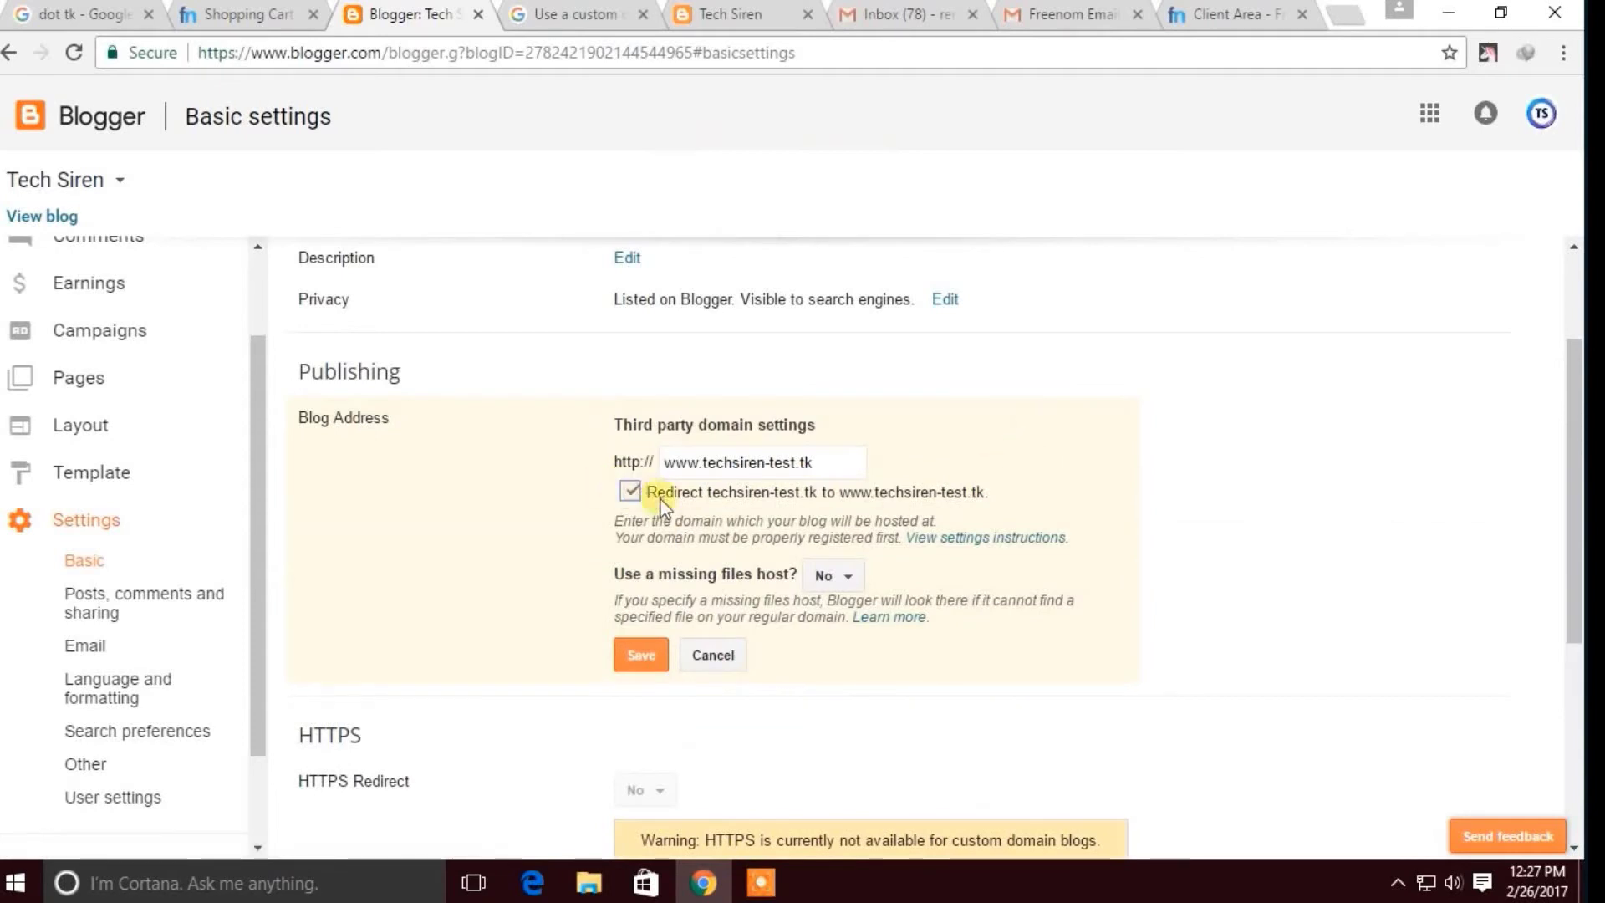
{"action": "left_click", "coordinate": [641, 655]}
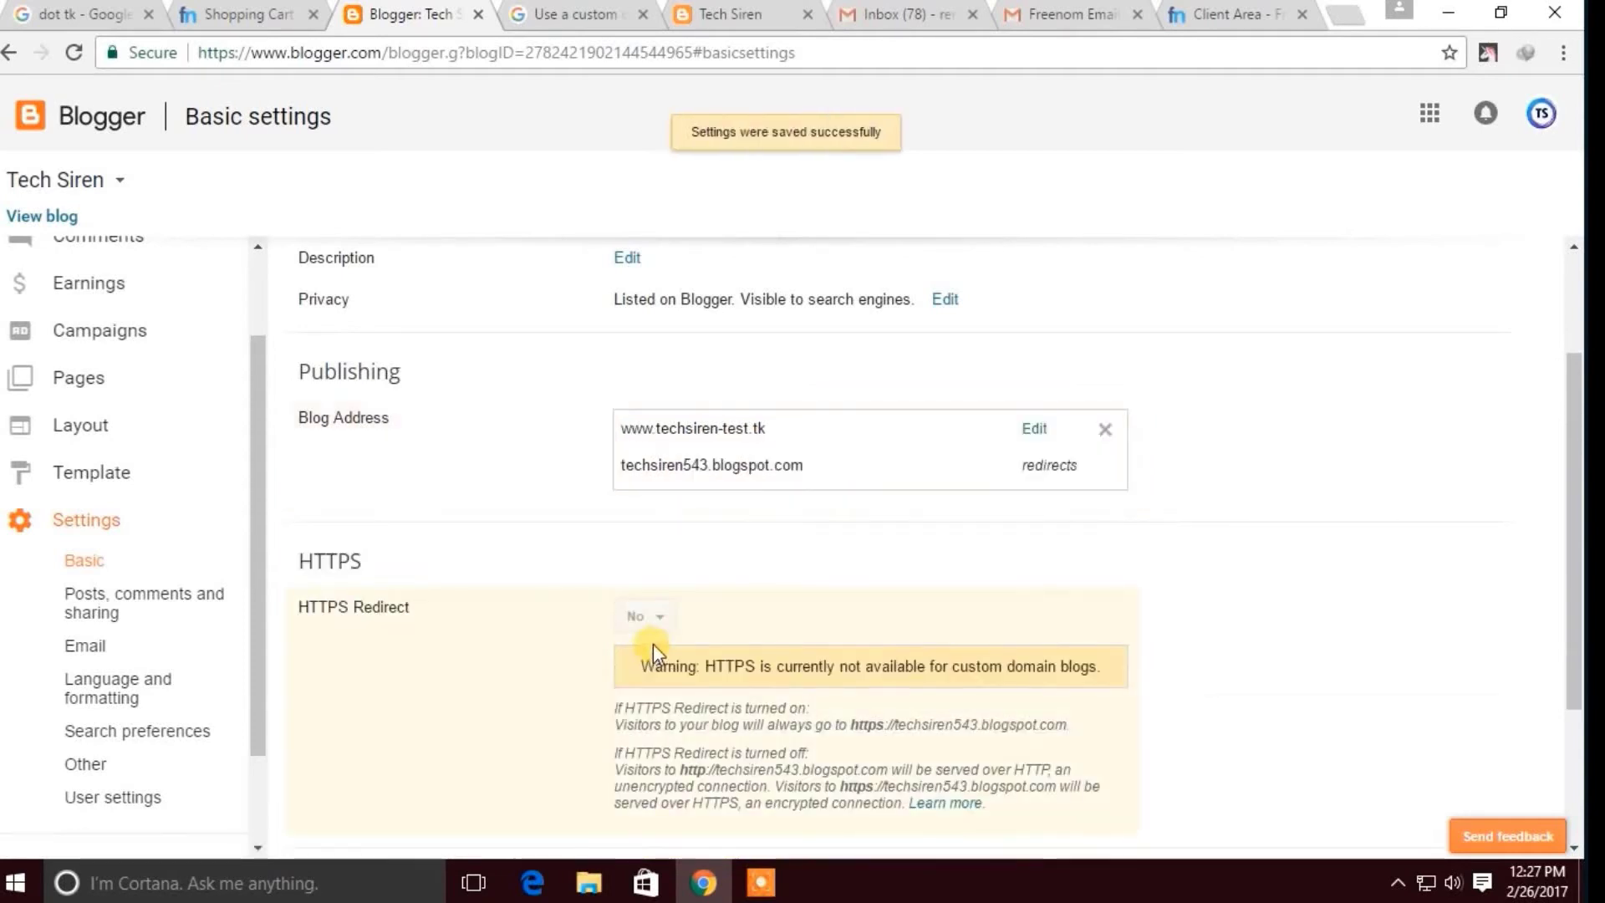
{"action": "scroll", "coordinate": [960, 418], "scroll_direction": "up", "scroll_amount": 1}
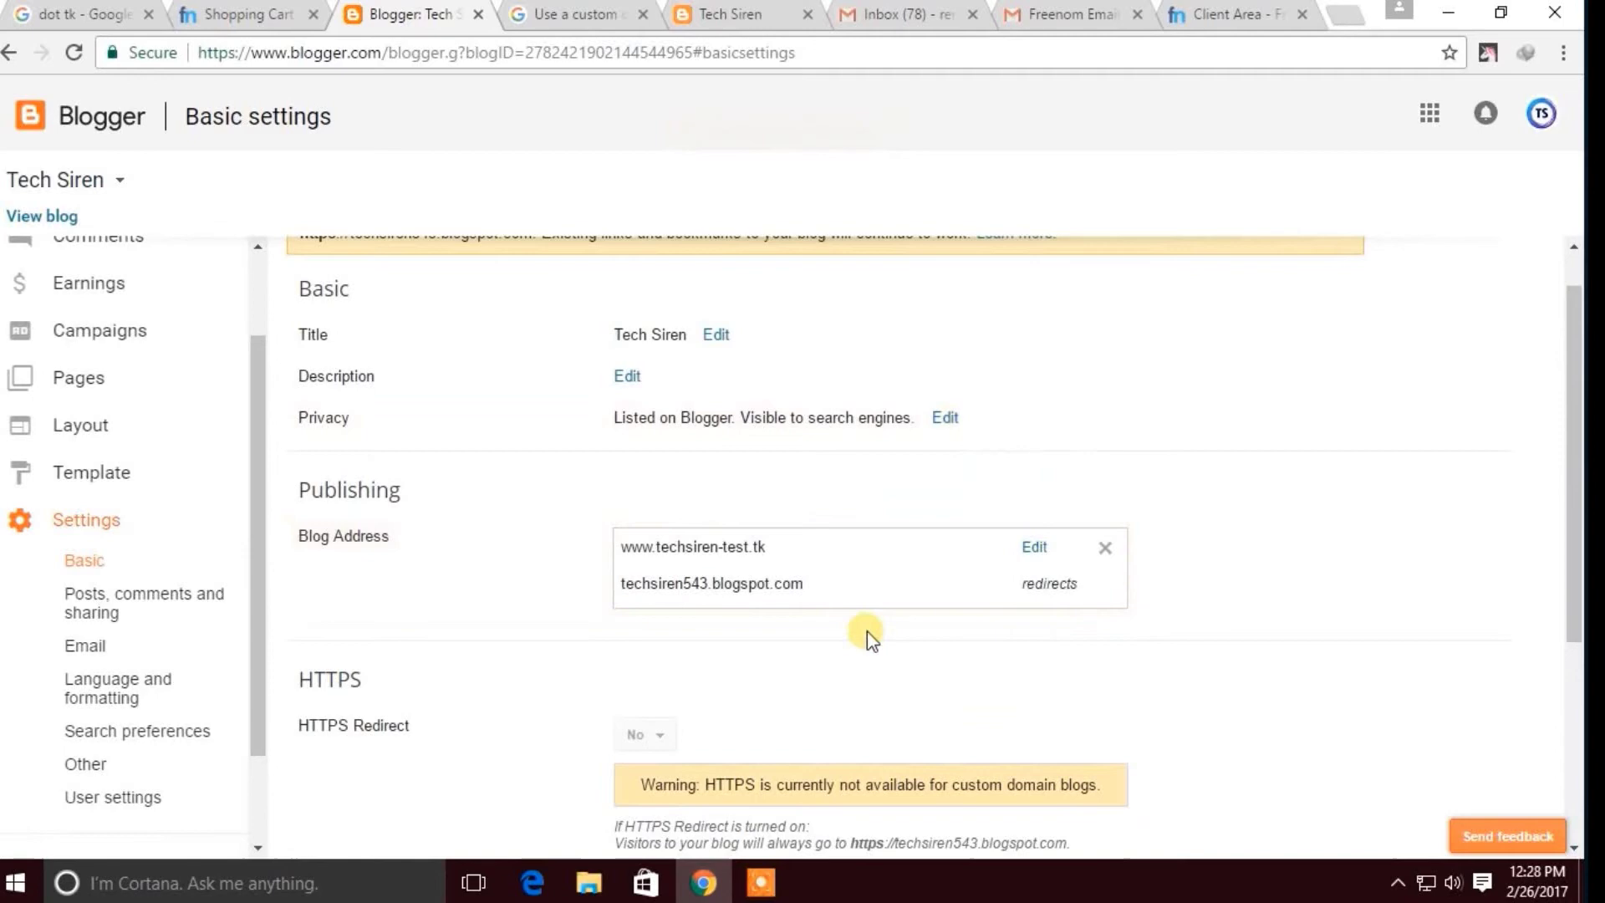
{"action": "left_click", "coordinate": [728, 14]}
{"action": "key", "text": "Return"}
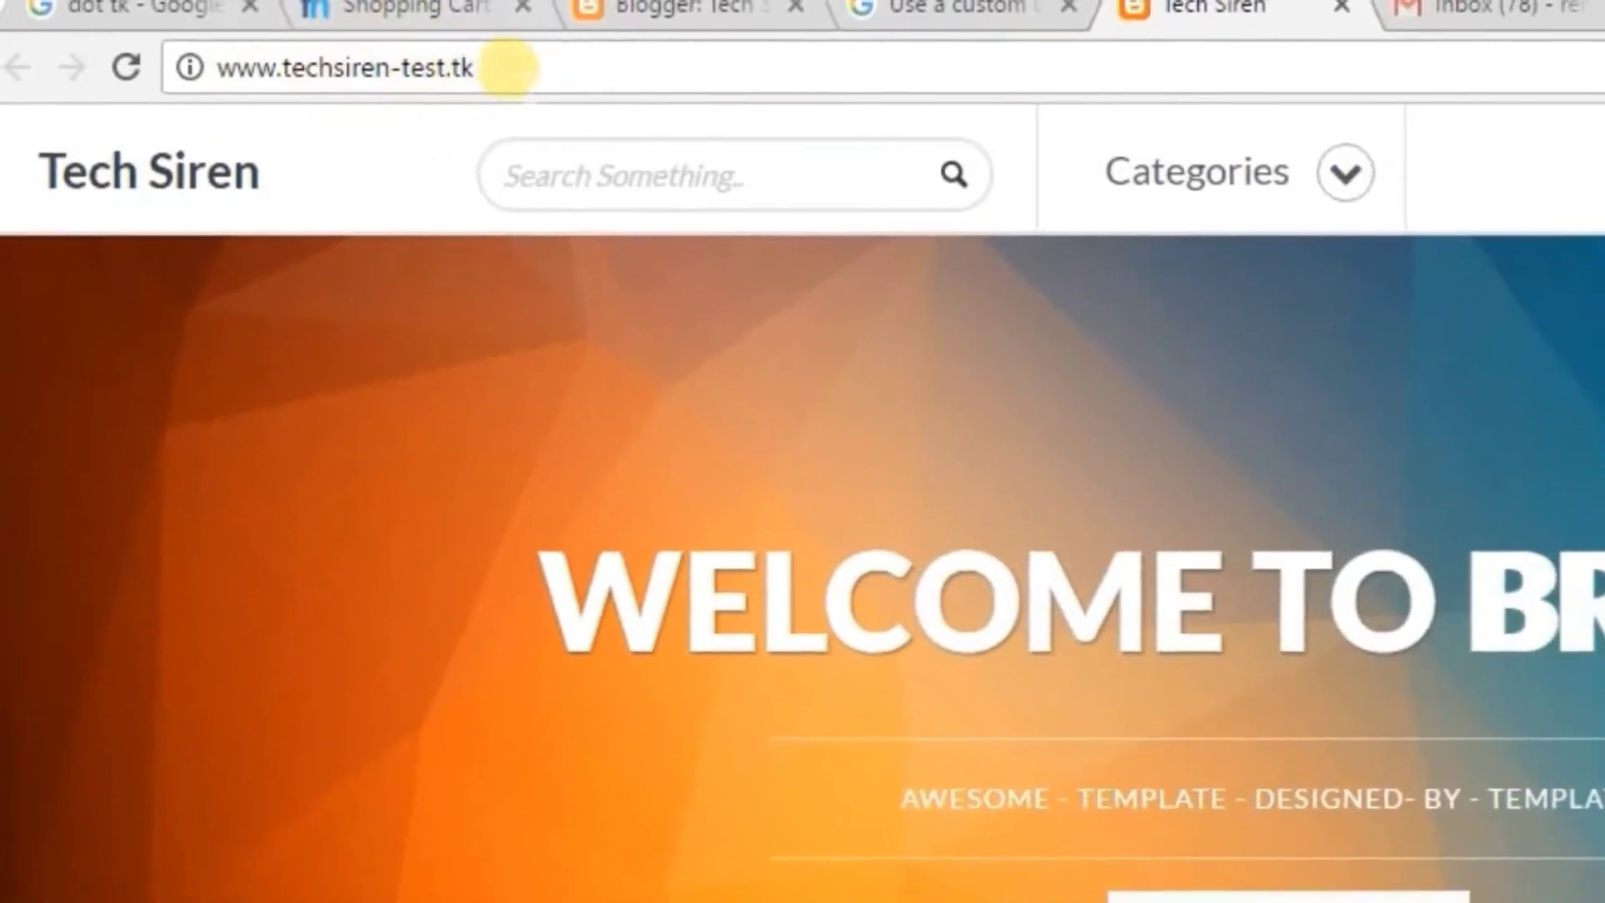
{"action": "left_click", "coordinate": [507, 69]}
{"action": "left_click", "coordinate": [508, 69]}
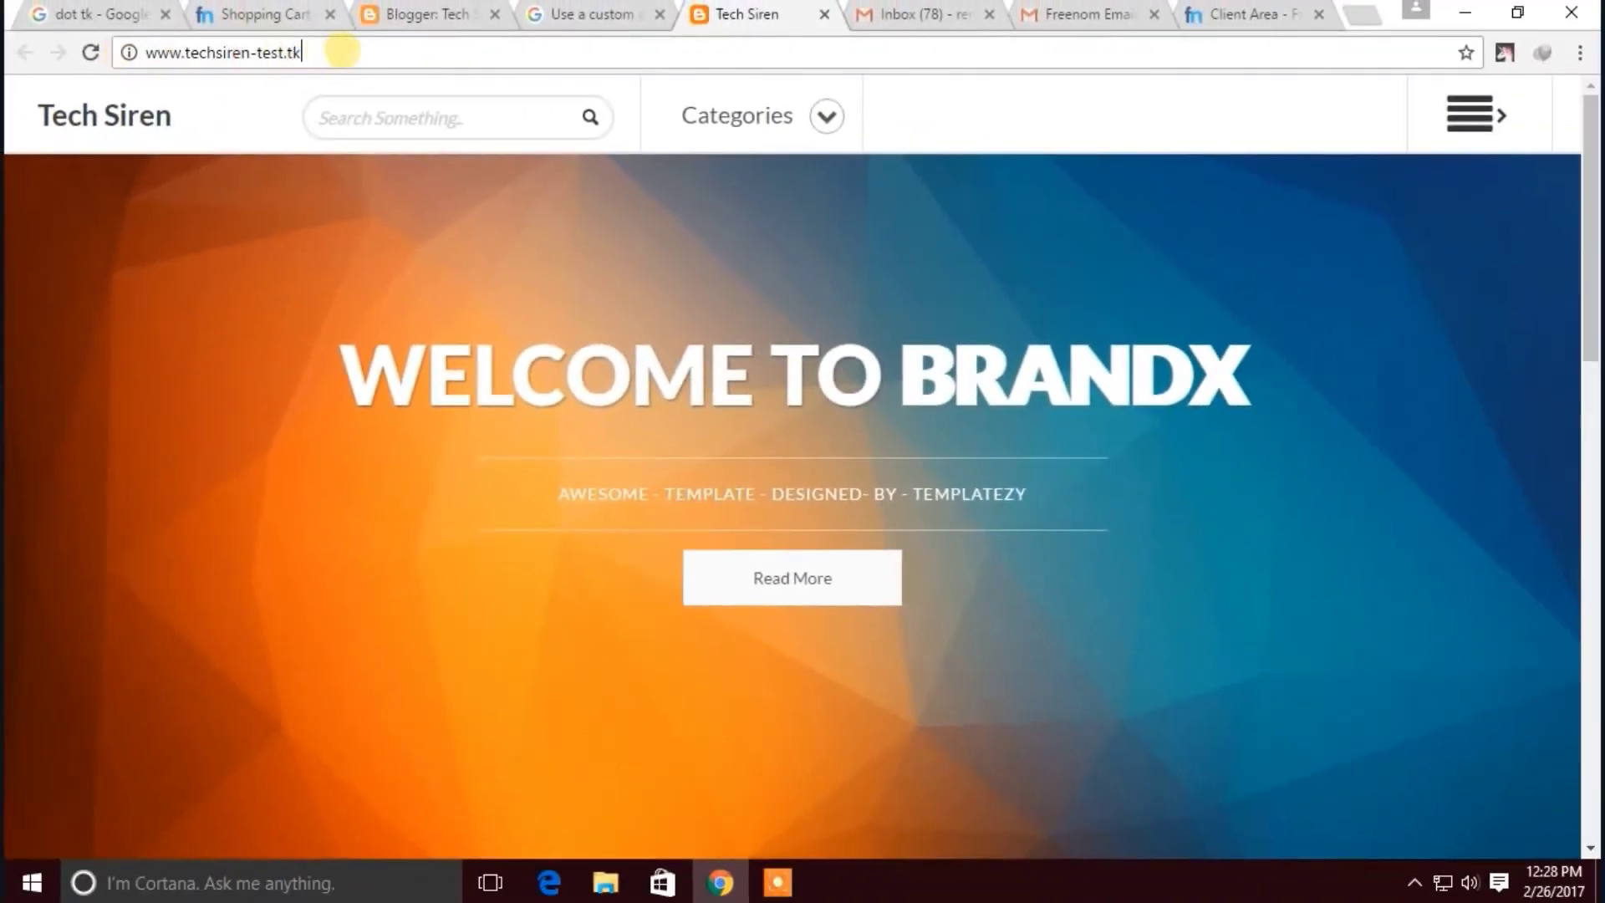
{"action": "scroll", "coordinate": [376, 376], "scroll_direction": "down", "scroll_amount": 3}
{"action": "scroll", "coordinate": [377, 377], "scroll_direction": "up", "scroll_amount": 3}
{"action": "left_click_drag", "start_coordinate": [329, 53], "coordinate": [132, 53]}
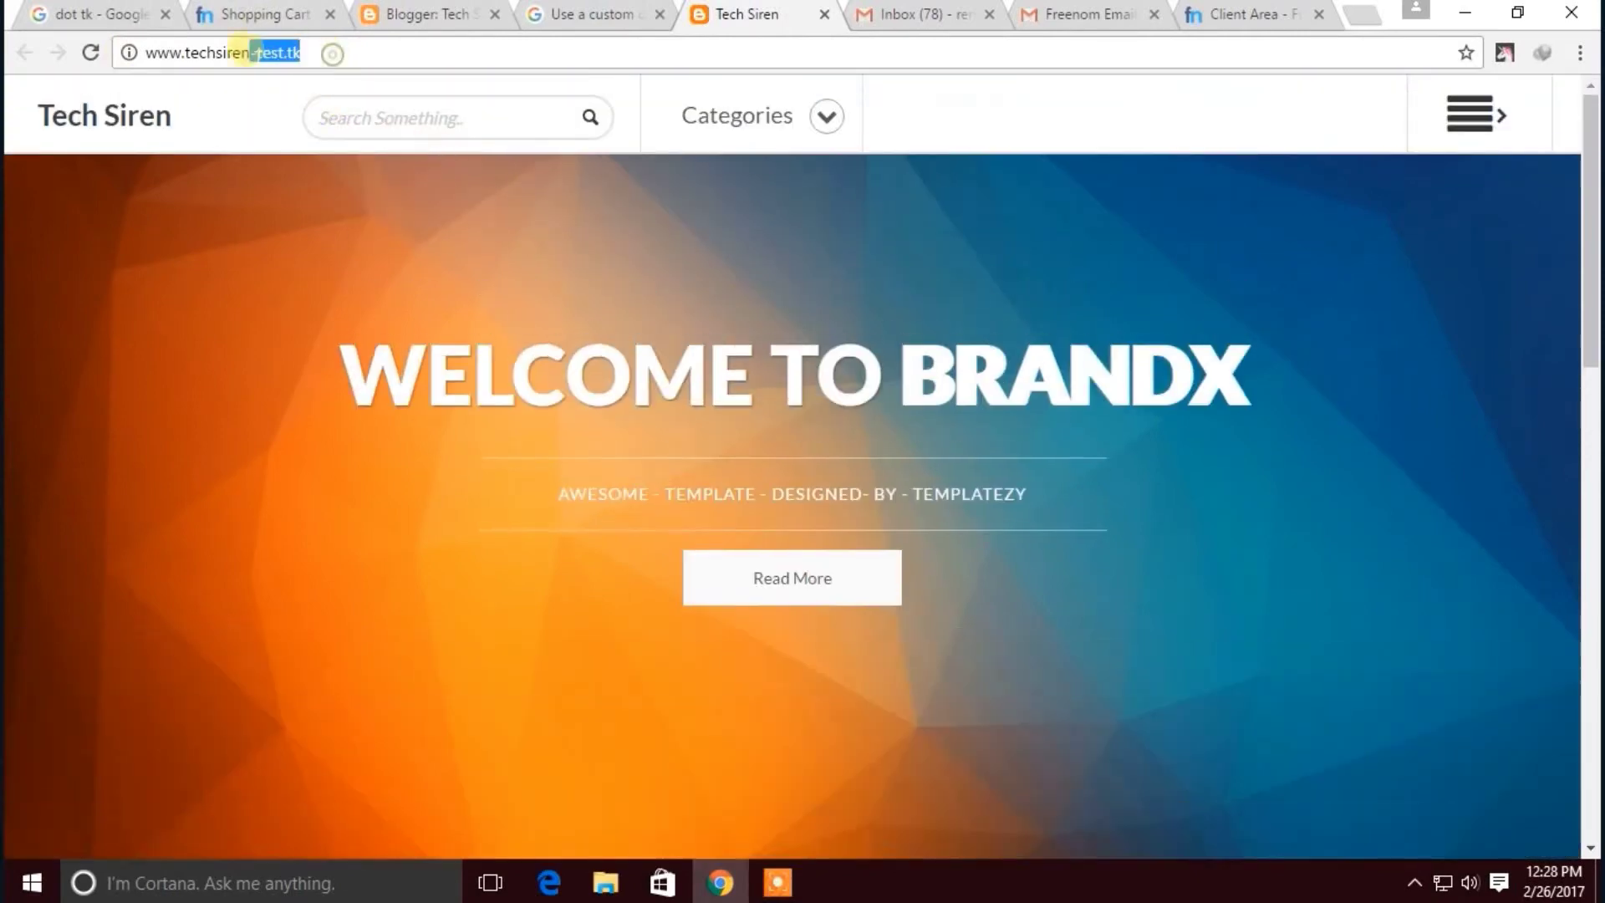